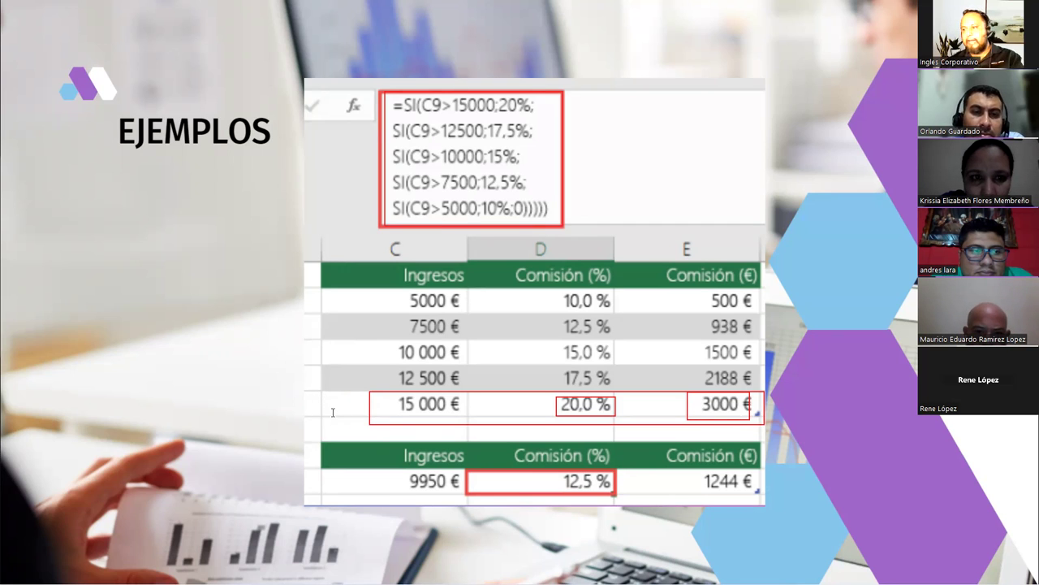
Step: Add the text annotation "C6" on the slide, just beside the 15 000 € row of the commission table
drag(333, 410, 548, 421)
text(c)
key(BackSpace)
text(C6)
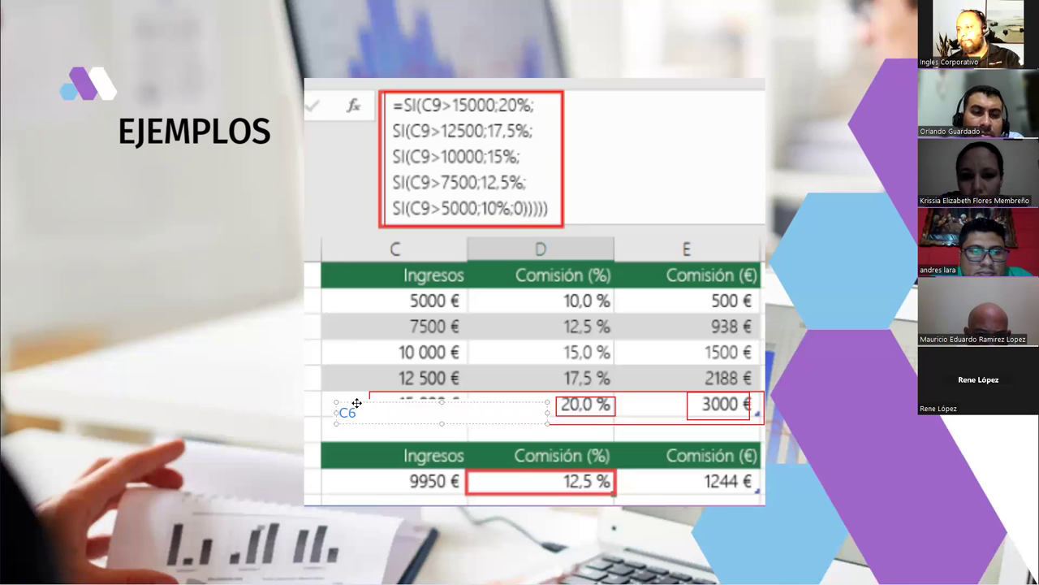
drag(357, 402, 317, 403)
click(271, 362)
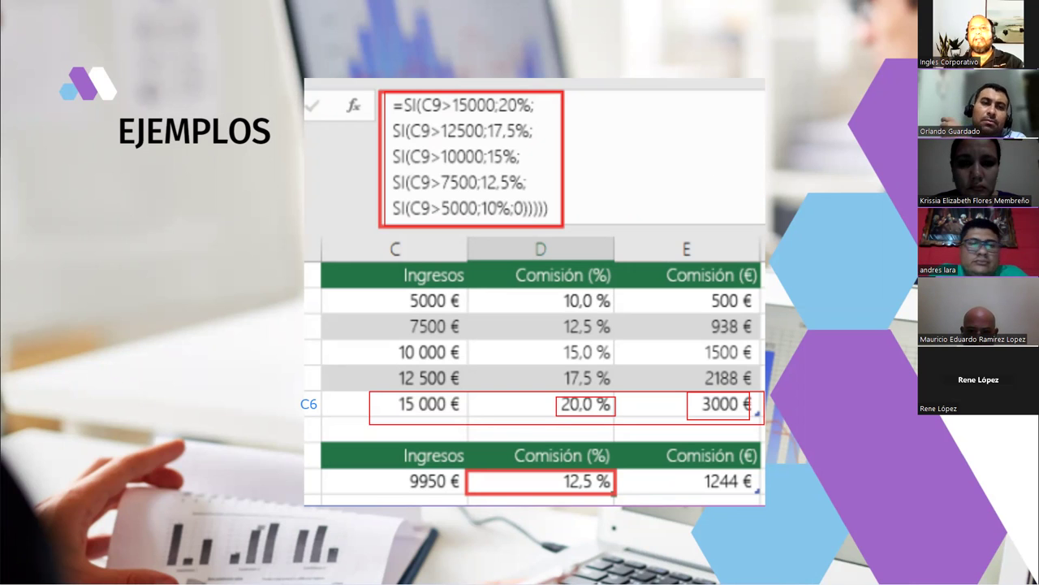
Step: Switch to the Semana 1 workbook in Excel, clear the Calificación grades in C2:C10 and capture a screen snip of both tables
key(Right)
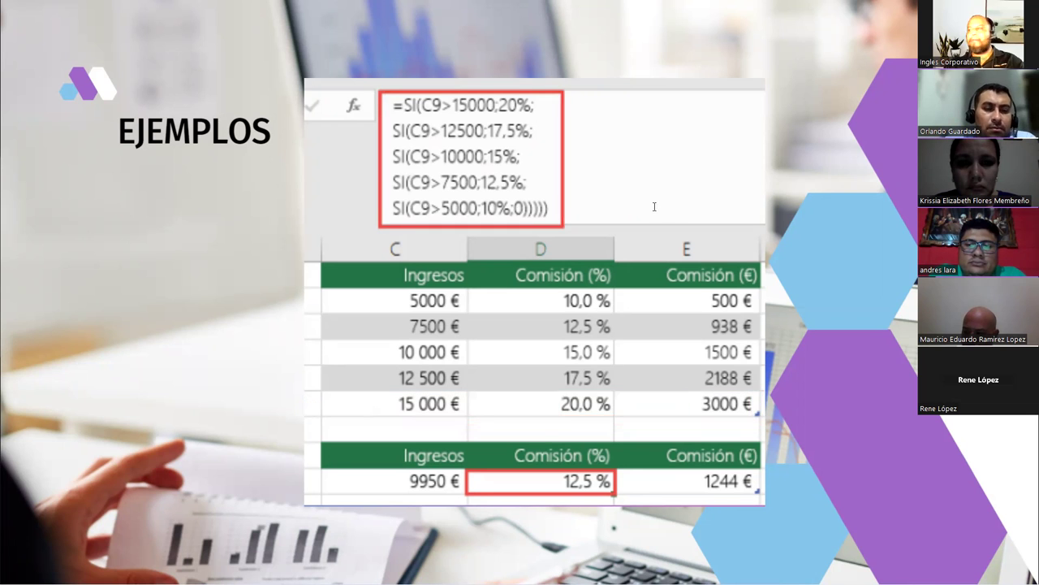
click(890, 280)
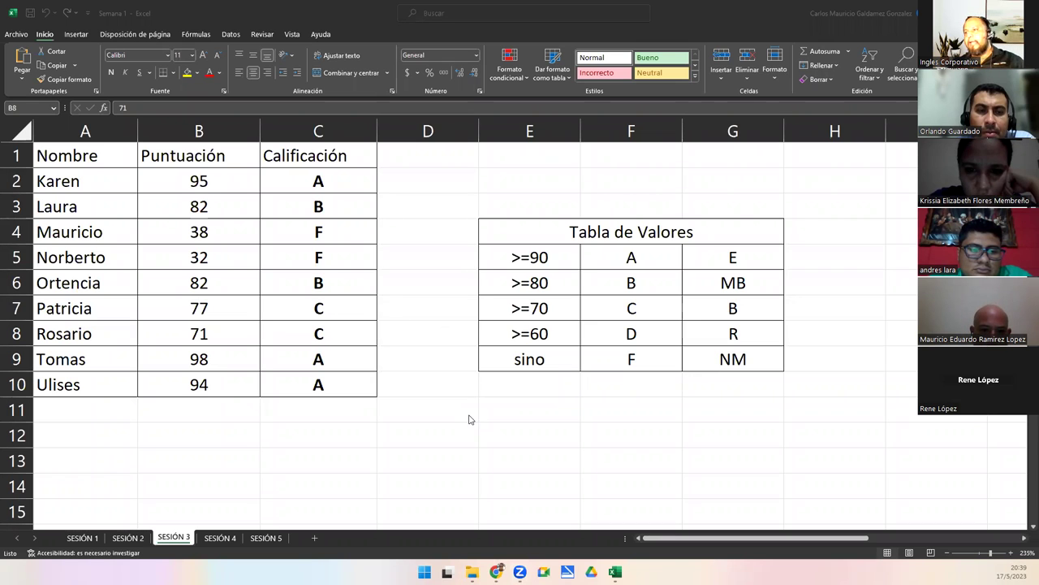
drag(295, 181, 302, 407)
key(Delete)
click(301, 402)
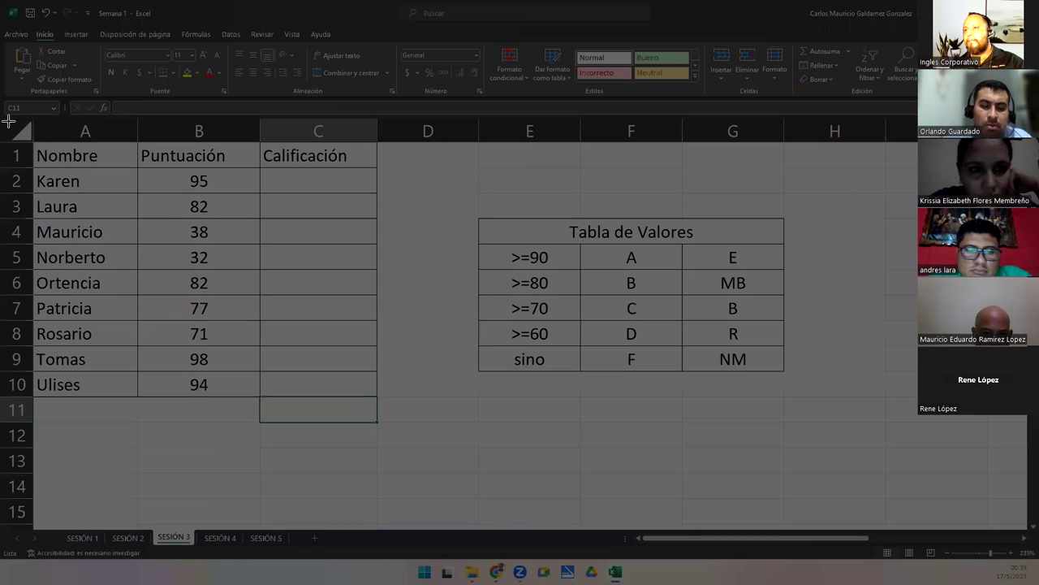
drag(3, 118, 803, 452)
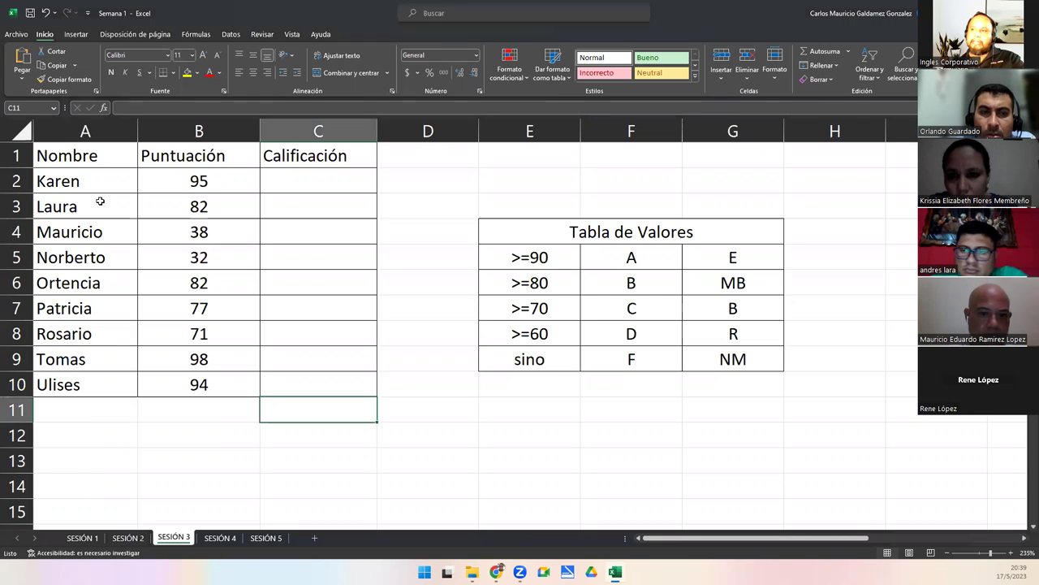
Step: Make the header cells Nombre, Puntuación and Calificación in A1:C1 bold
drag(94, 185, 113, 378)
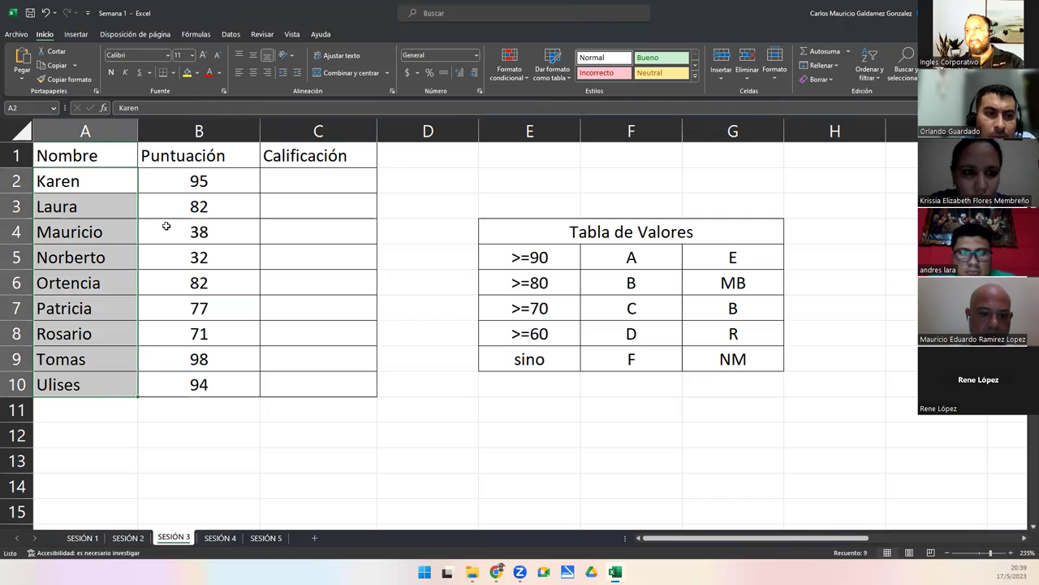
drag(57, 161, 282, 156)
click(110, 72)
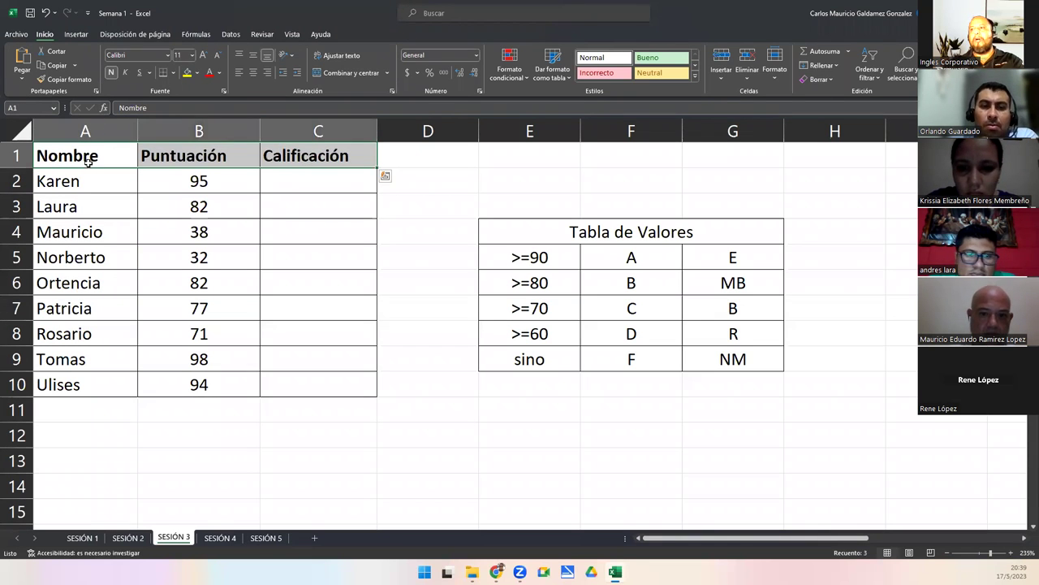
click(235, 341)
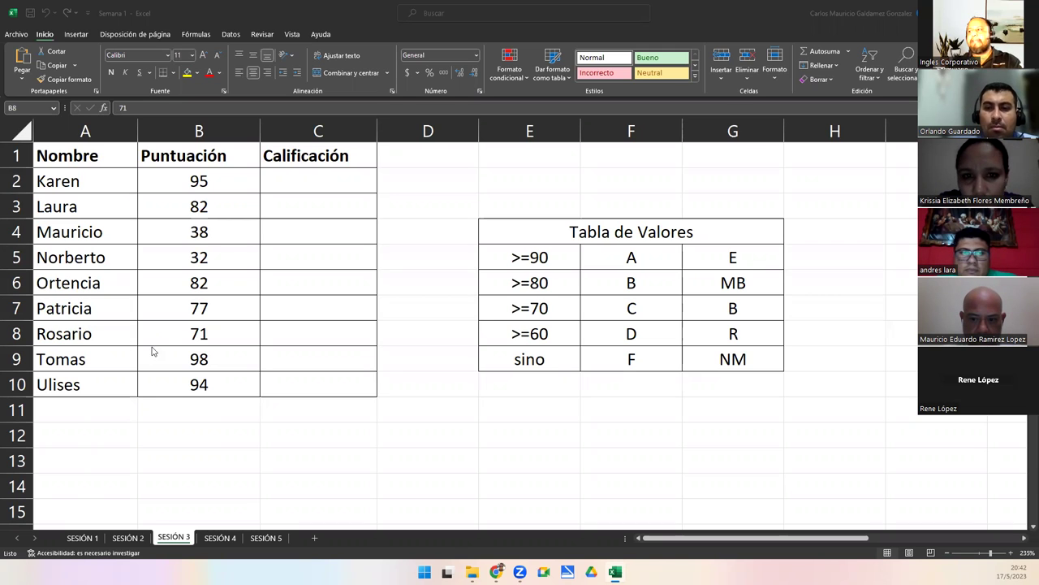
Step: Examine the Tabla de Valores and the >= operator in its first condition alongside the first score in B2
drag(542, 235, 599, 372)
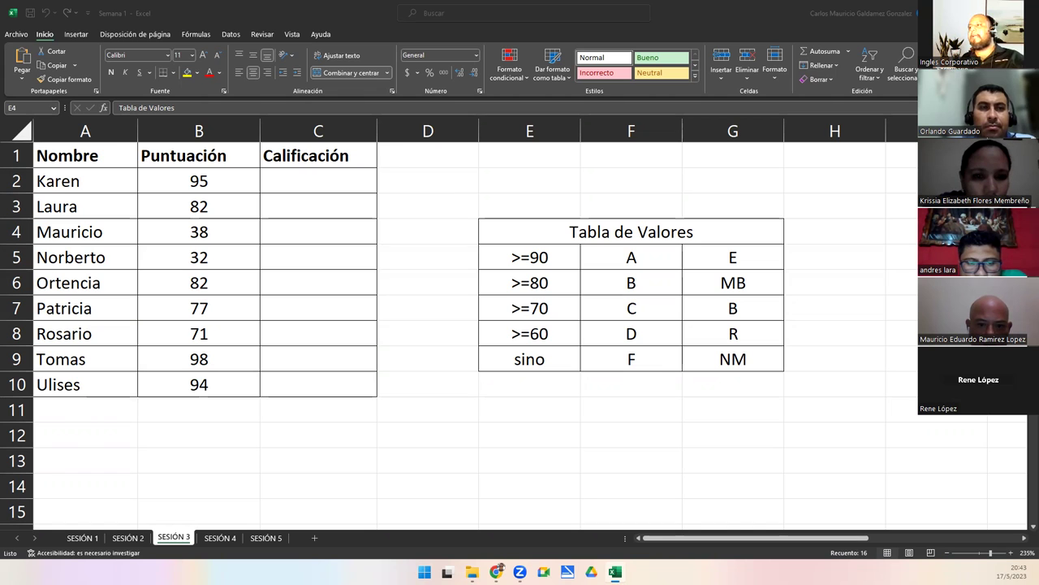
key(ctrl+a)
click(550, 232)
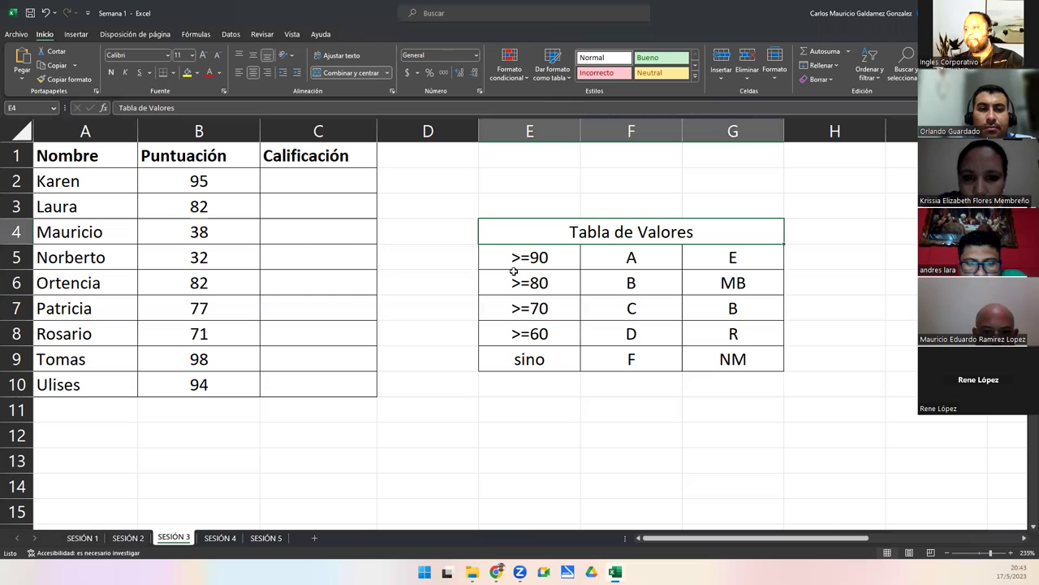
drag(207, 183, 173, 195)
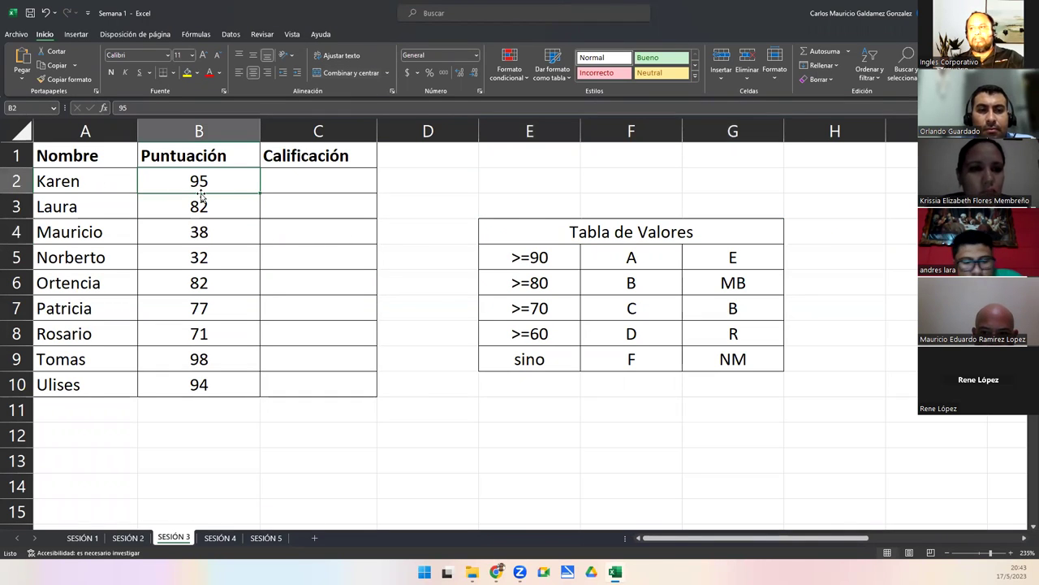
drag(601, 253, 732, 362)
click(513, 261)
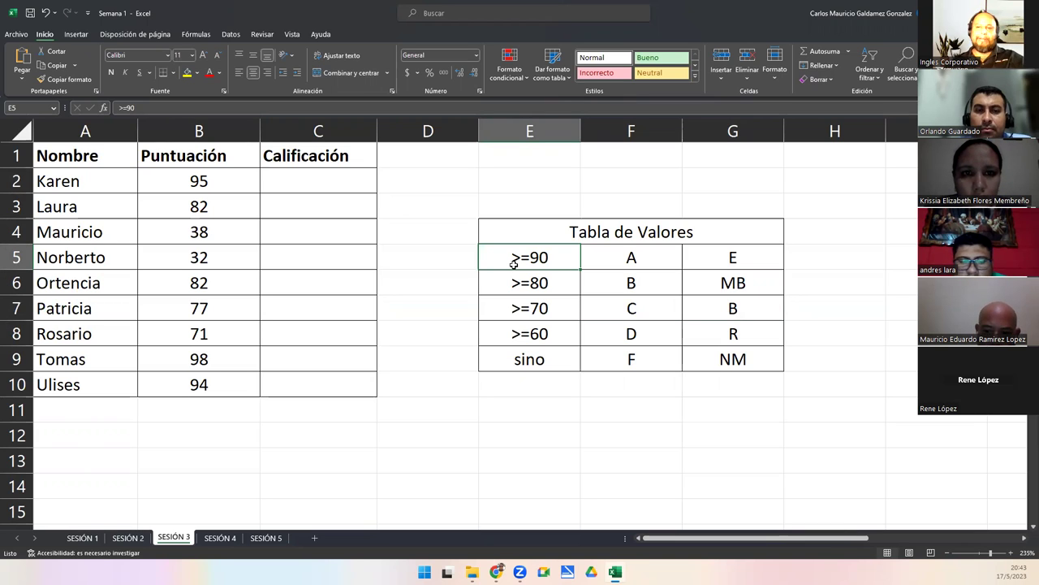
click(610, 258)
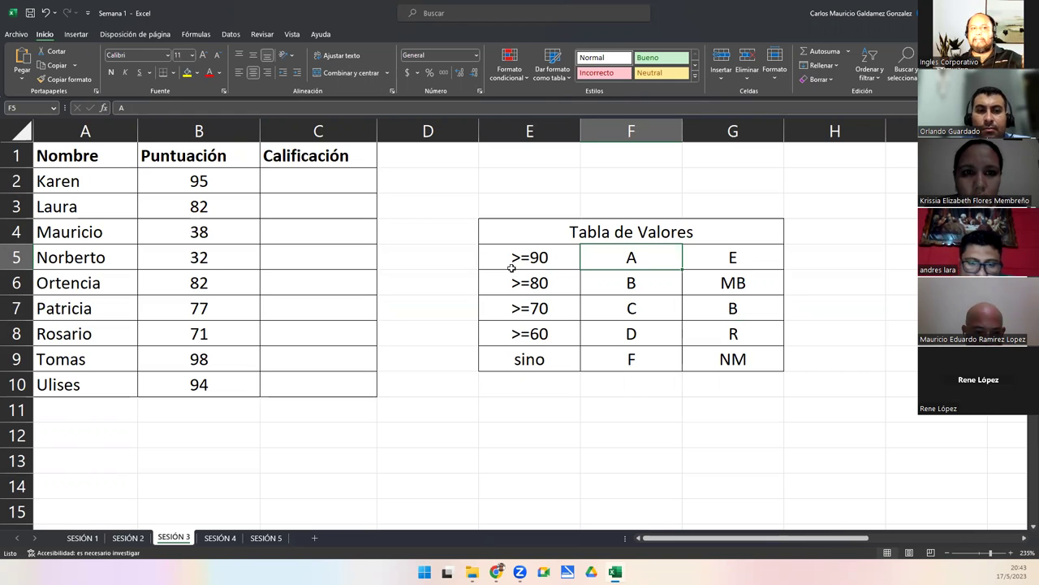
drag(512, 267, 698, 347)
click(697, 346)
click(657, 341)
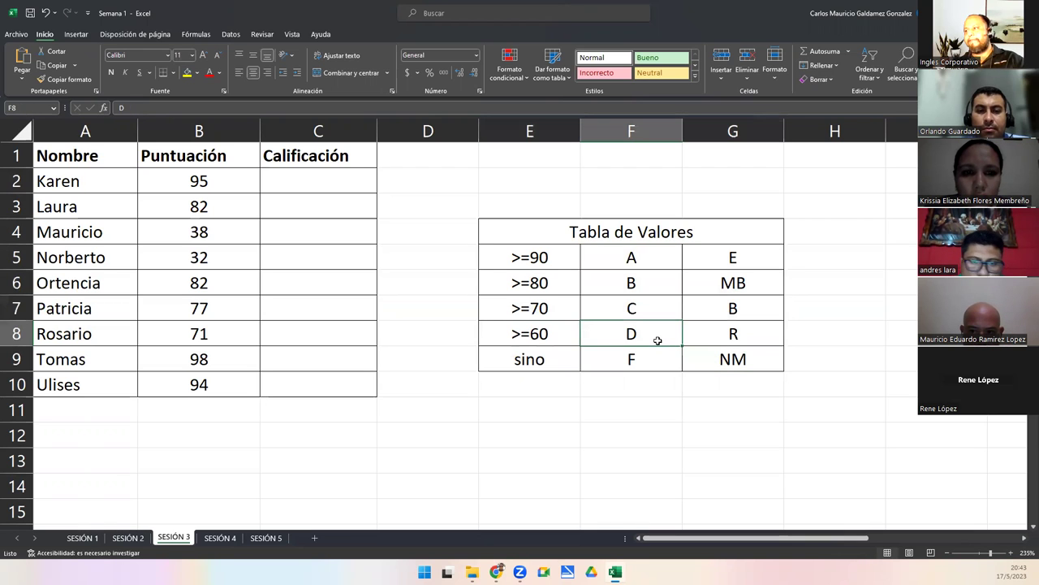
double_click(534, 267)
drag(521, 256, 530, 257)
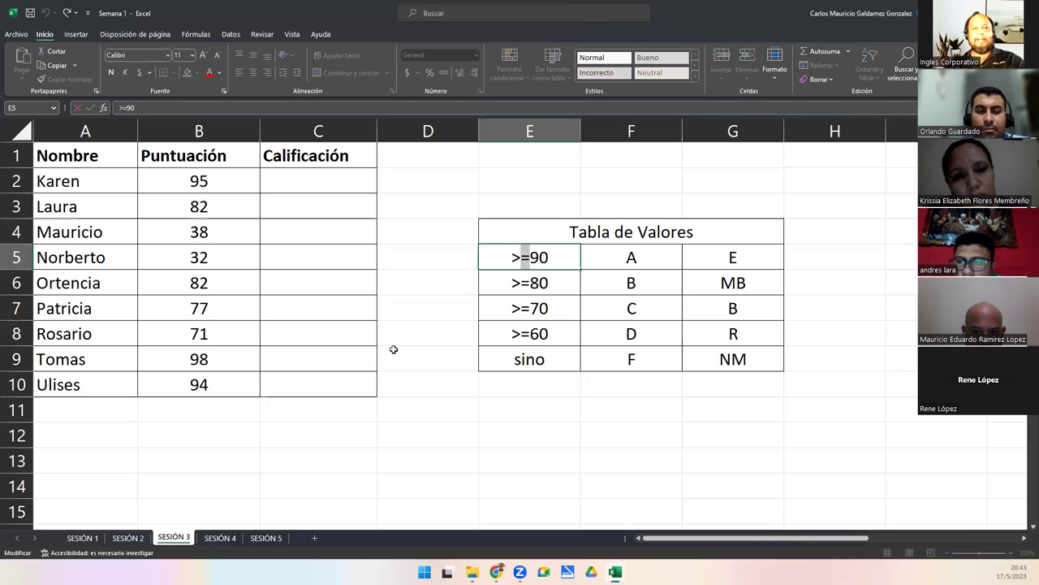
Step: Review which letter grade in F5:F9 belongs to each score condition in E5:E9
click(303, 185)
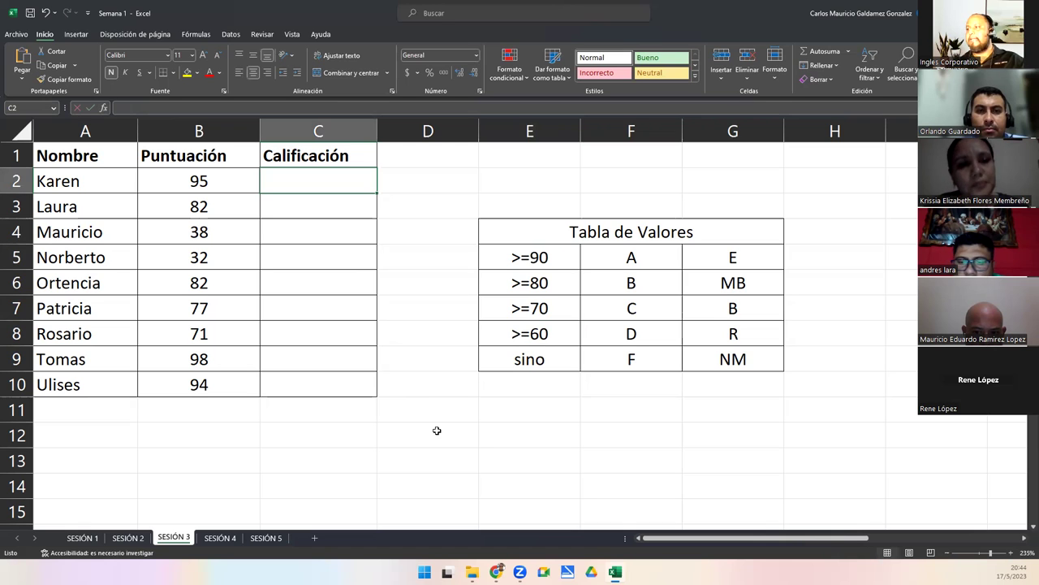
click(192, 191)
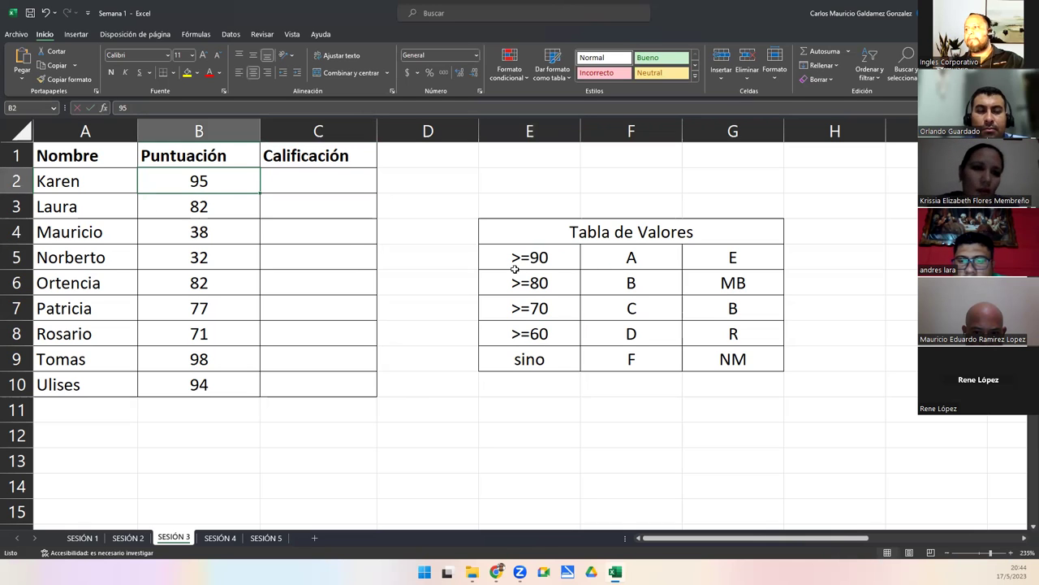
click(644, 261)
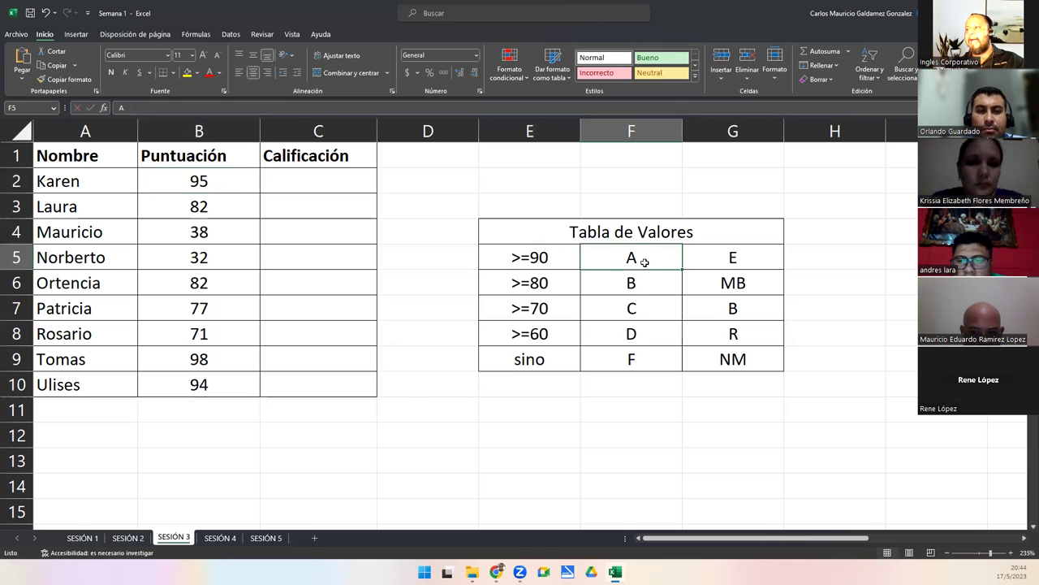
click(495, 289)
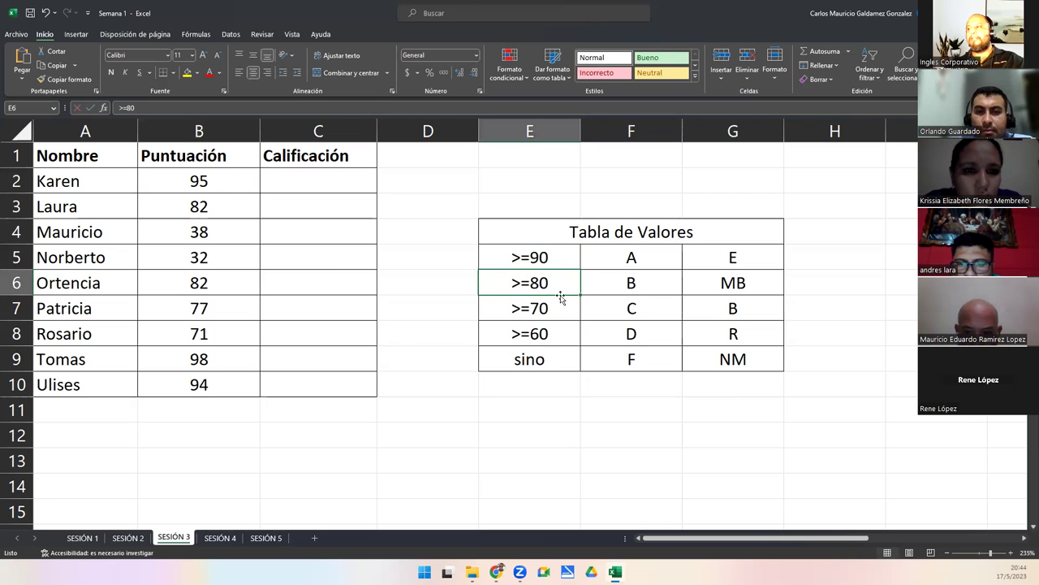
click(622, 284)
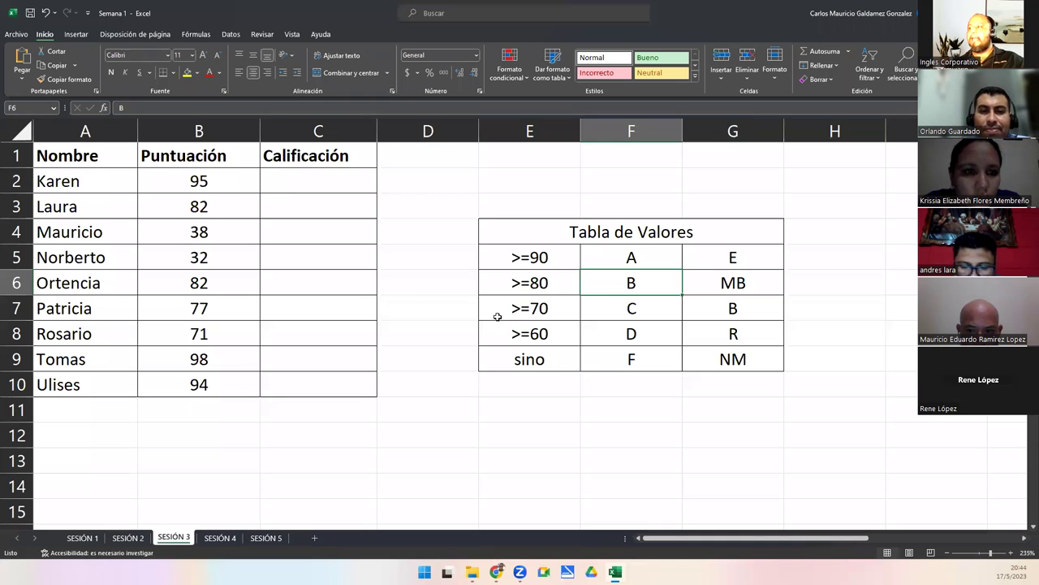
click(612, 313)
click(508, 336)
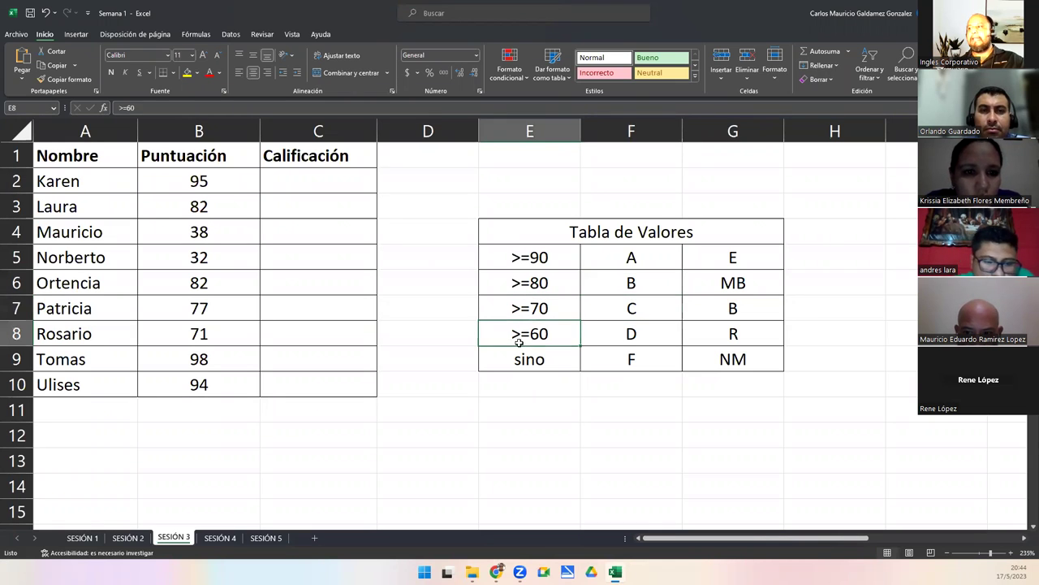
click(614, 335)
drag(614, 334, 625, 260)
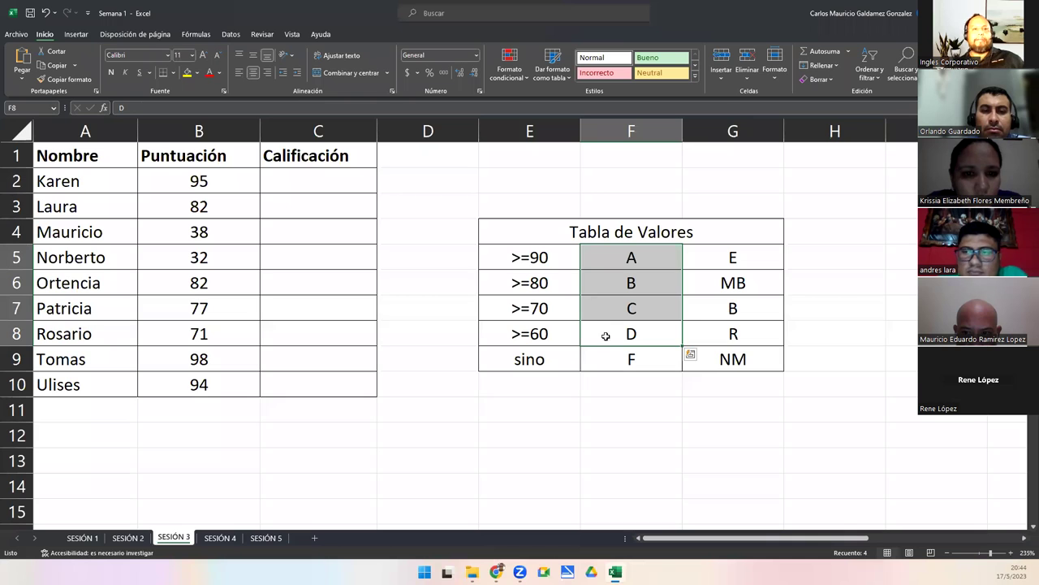
click(618, 358)
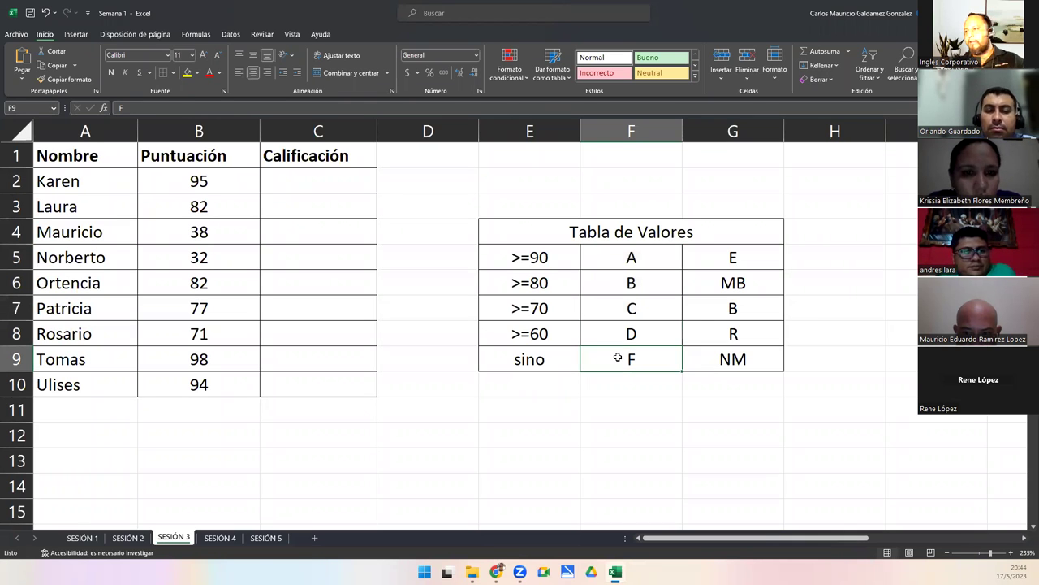
click(316, 185)
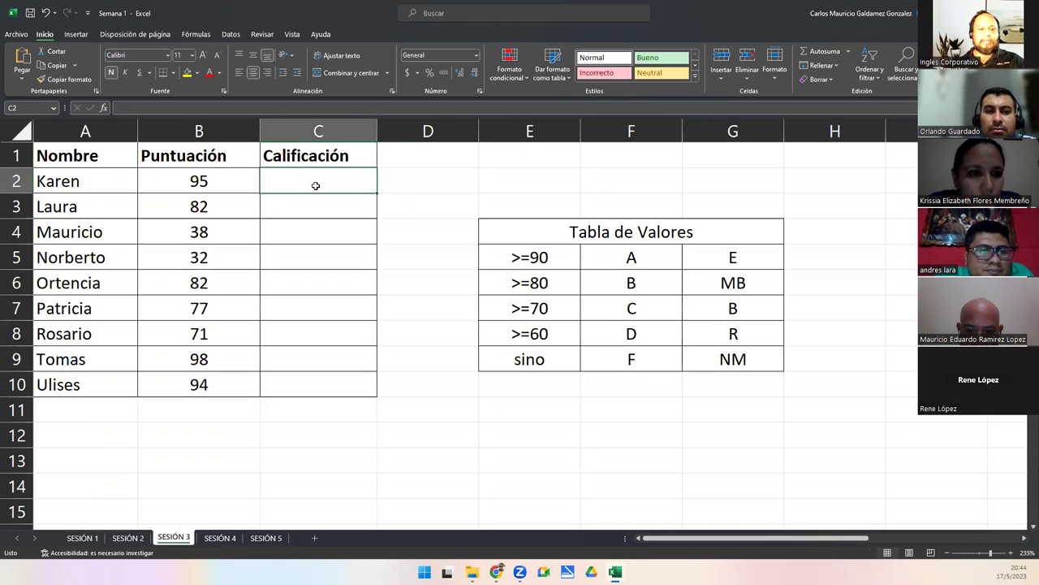
text(=)
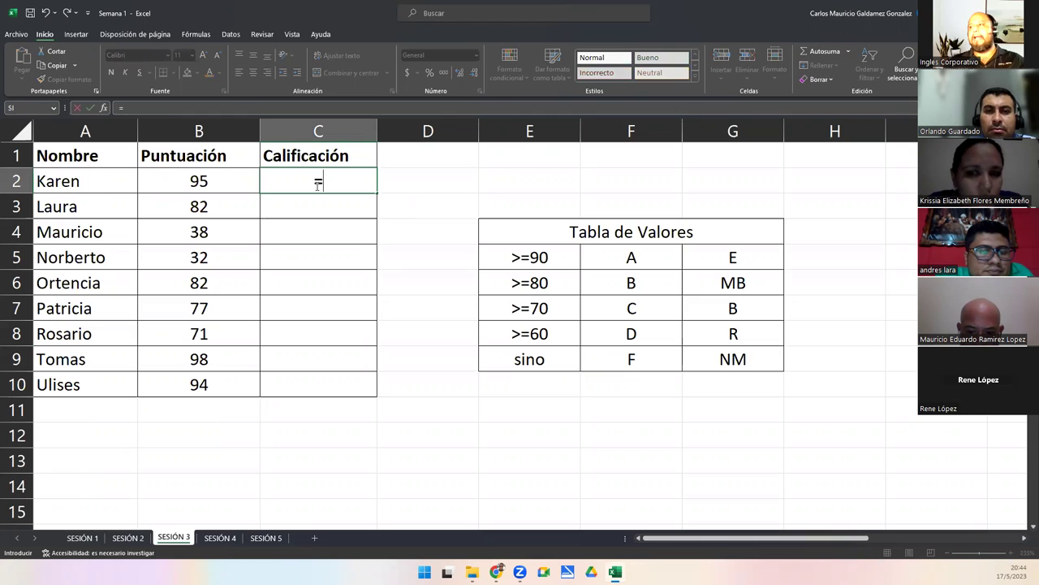
text(SI)
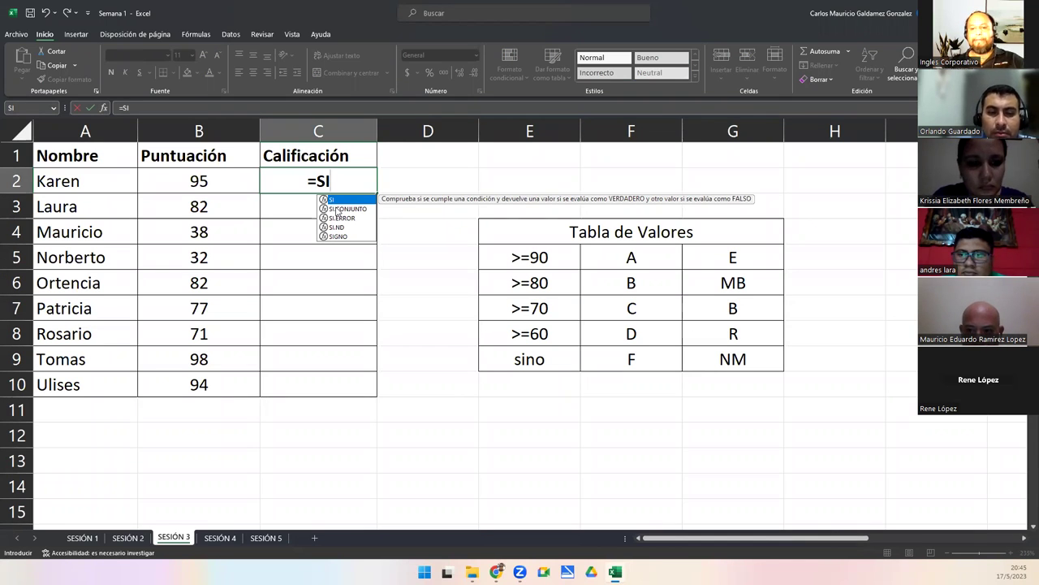
text(()
key(Return)
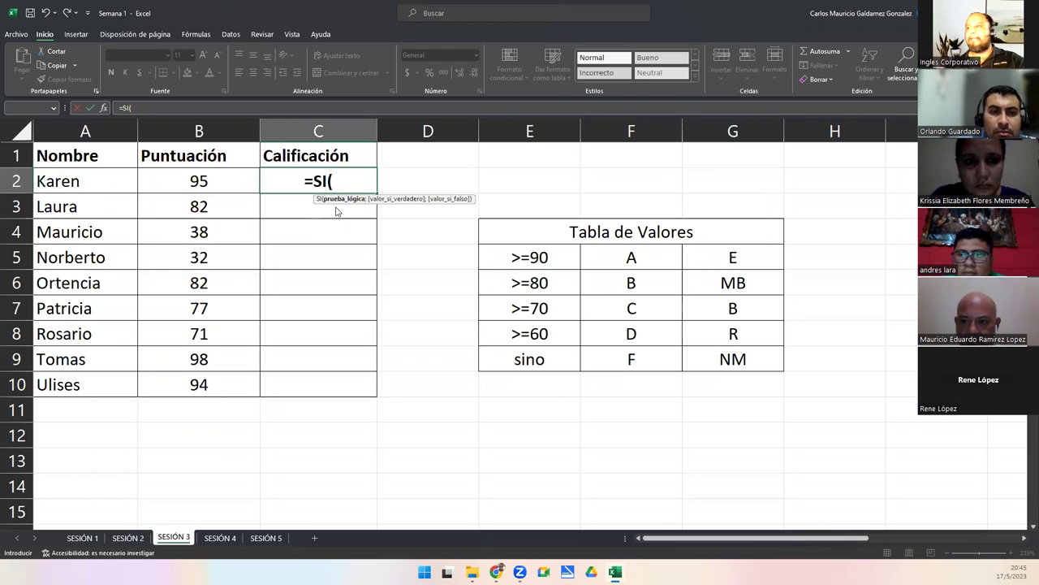
key(Return)
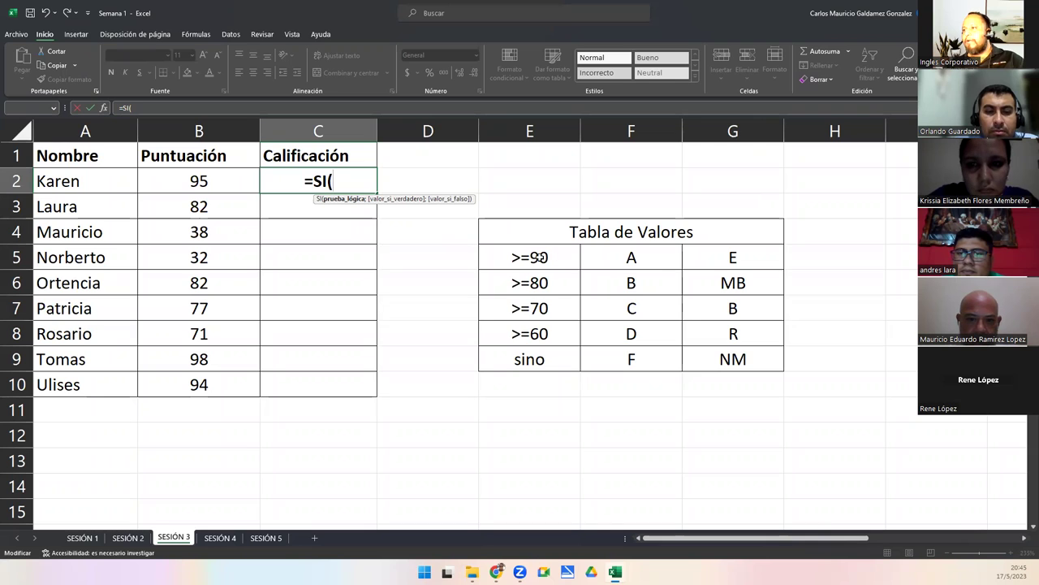
click(209, 181)
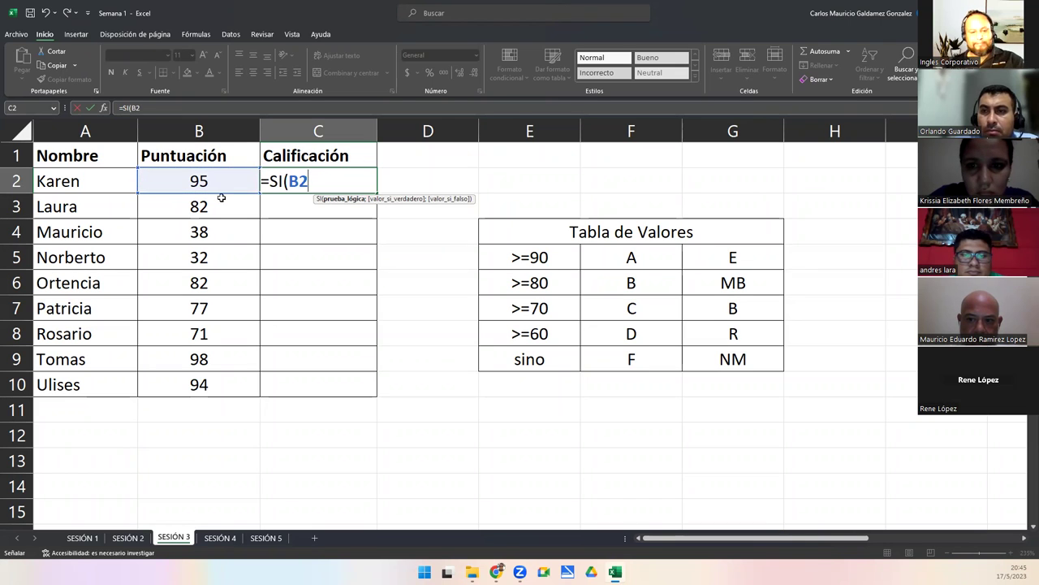
key(Escape)
click(502, 260)
double_click(505, 260)
drag(505, 258, 527, 258)
click(530, 257)
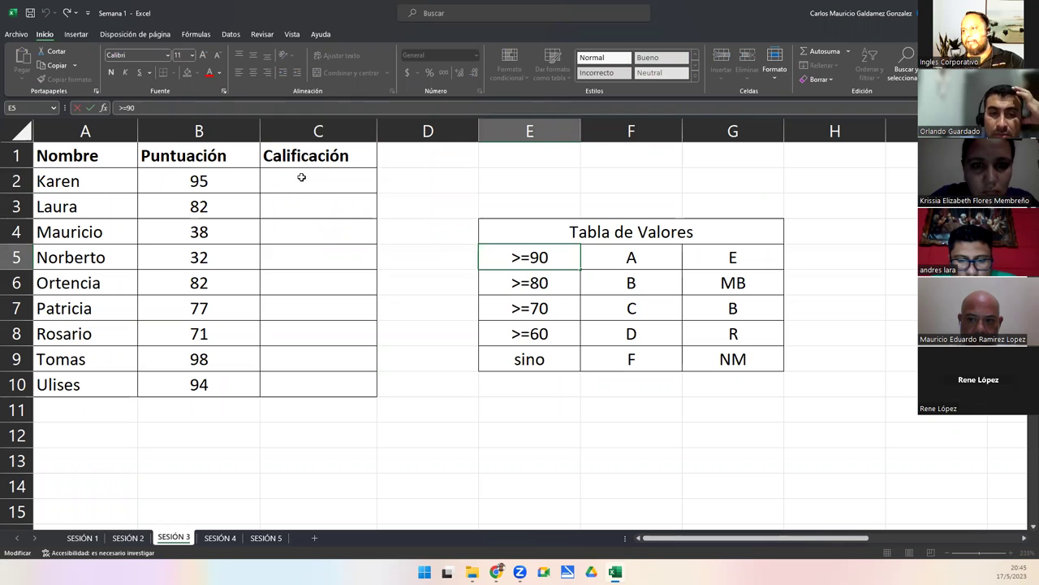
click(301, 179)
text(=SI()
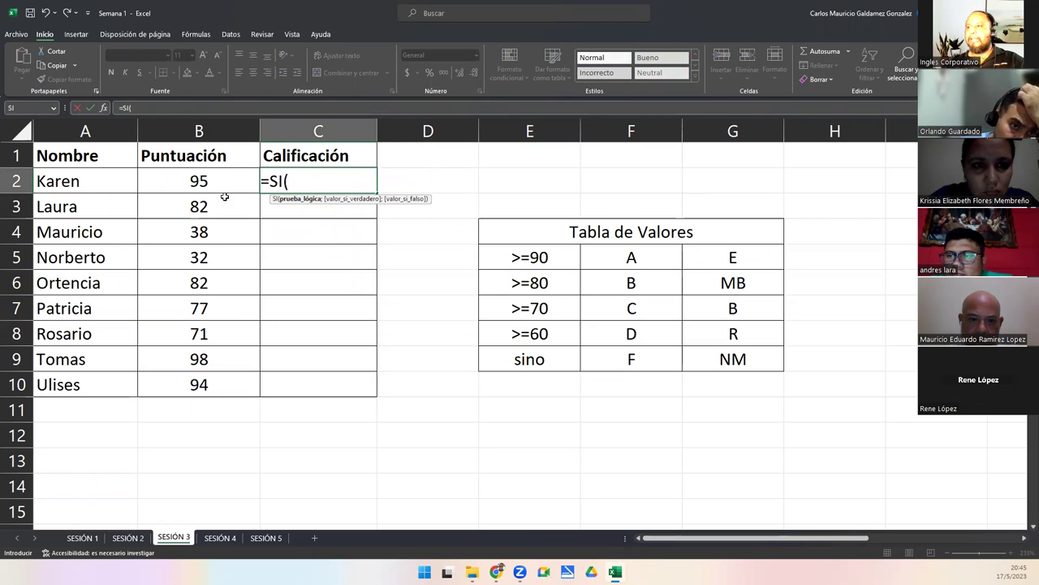
click(203, 181)
click(320, 181)
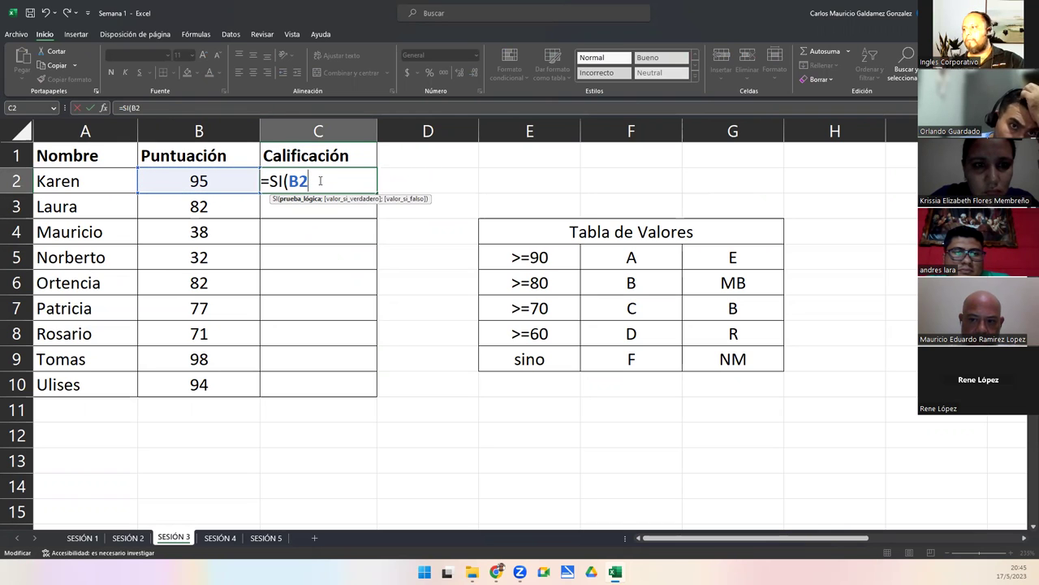
key(Escape)
Step: Copy the >= operator from the first condition in E5 and paste it into C2
click(516, 255)
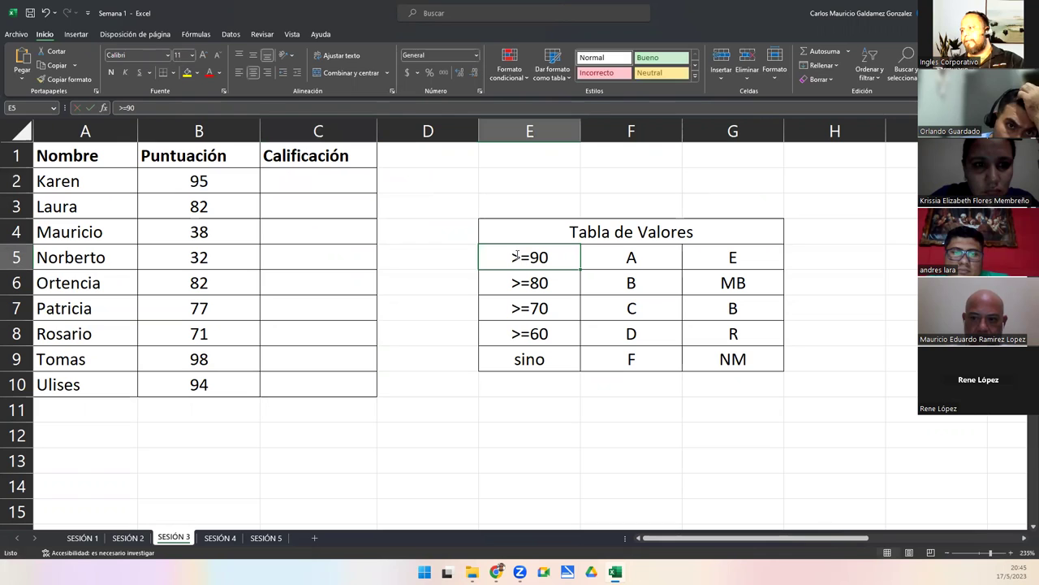
double_click(516, 255)
drag(513, 257, 529, 257)
key(ctrl+c)
click(529, 258)
key(ctrl+v)
key(BackSpace)
key(BackSpace)
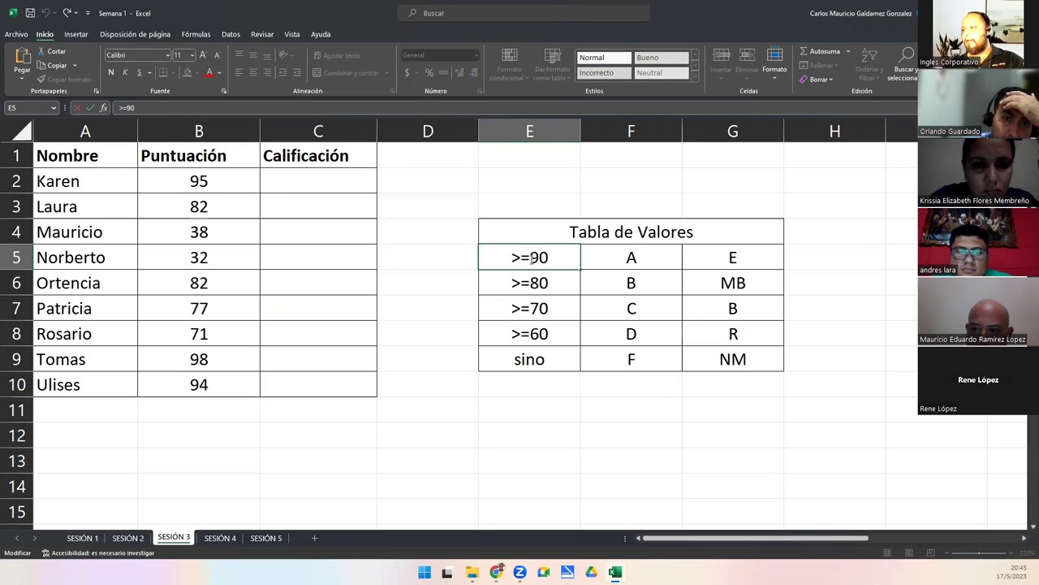
key(Escape)
click(317, 180)
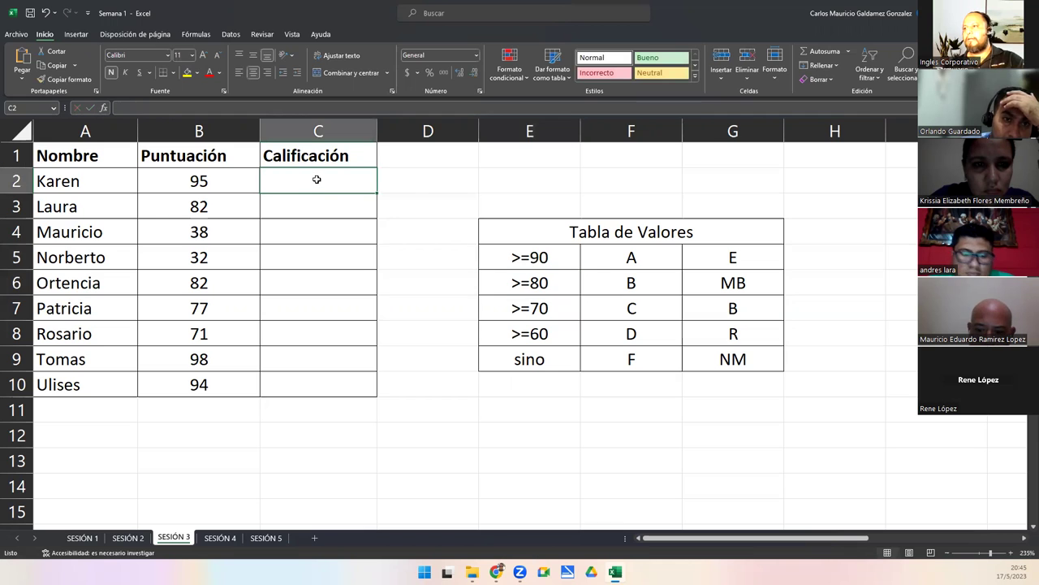
key(ctrl+v)
click(320, 195)
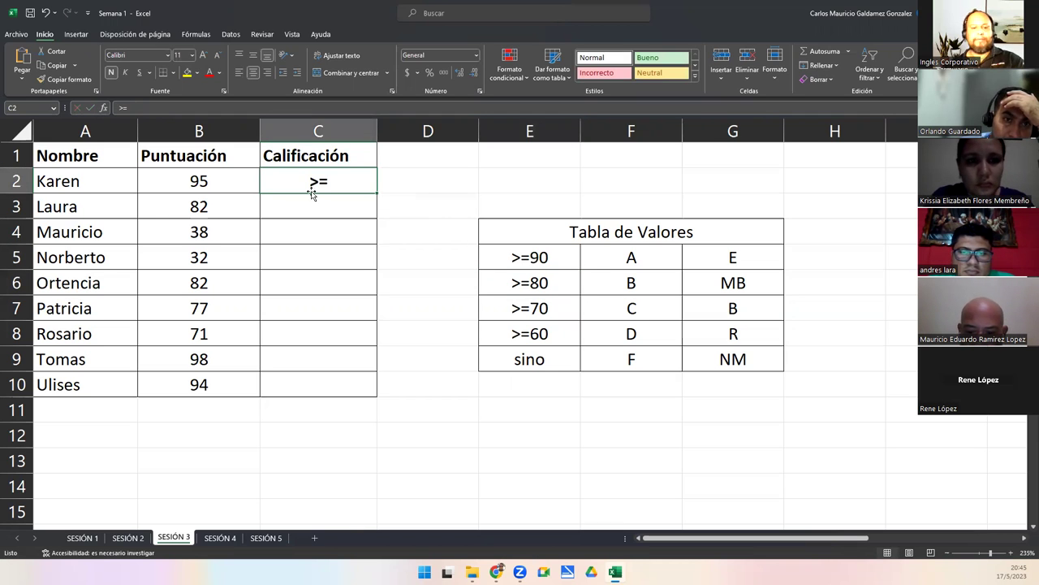
Step: Start a SI formula in C2 that returns "A" when B2>=90, leaving its false argument open
text(=SI()
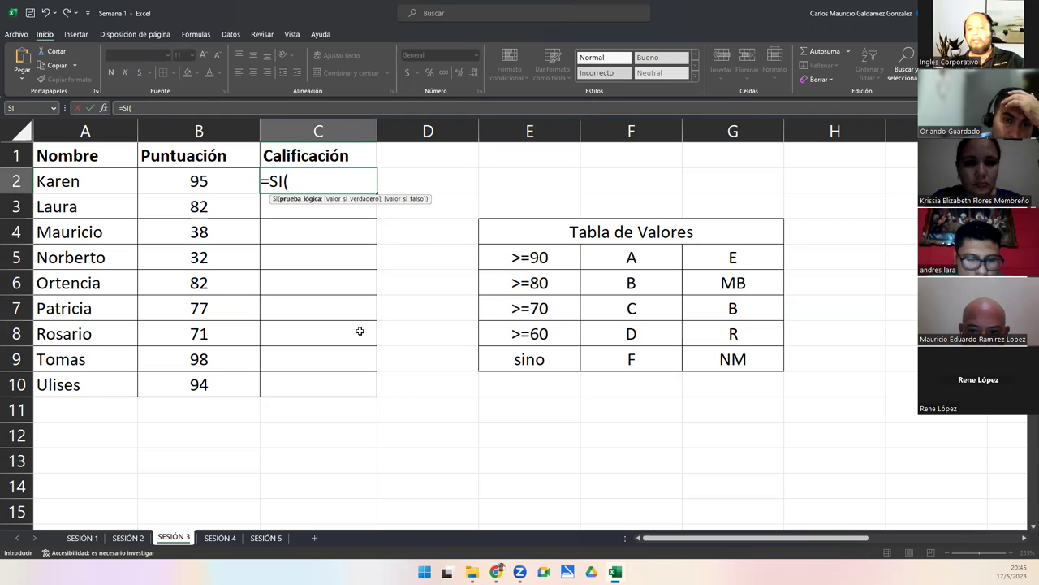
click(199, 183)
click(326, 184)
text(>=9)
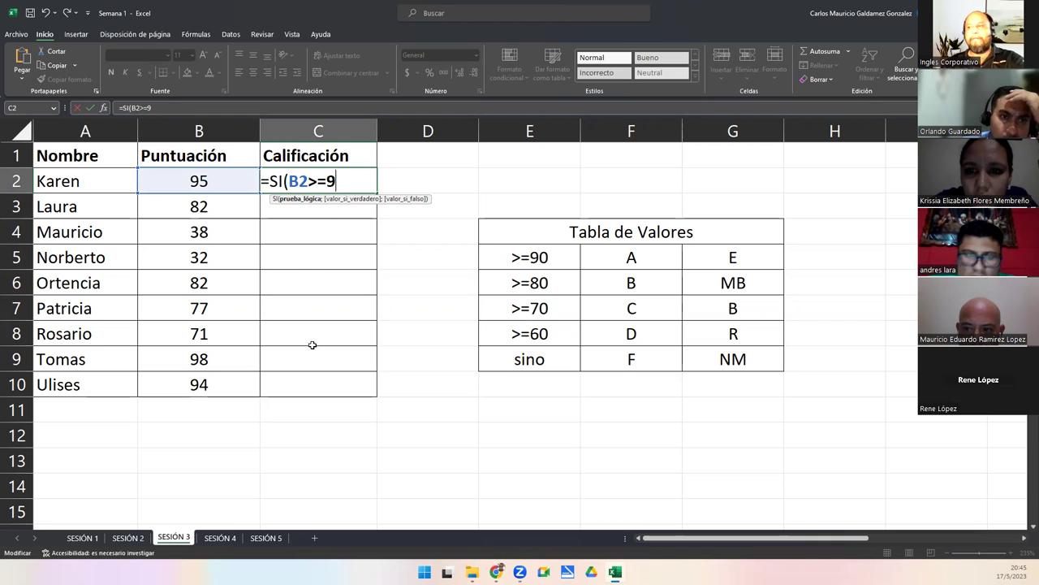
text(0;)
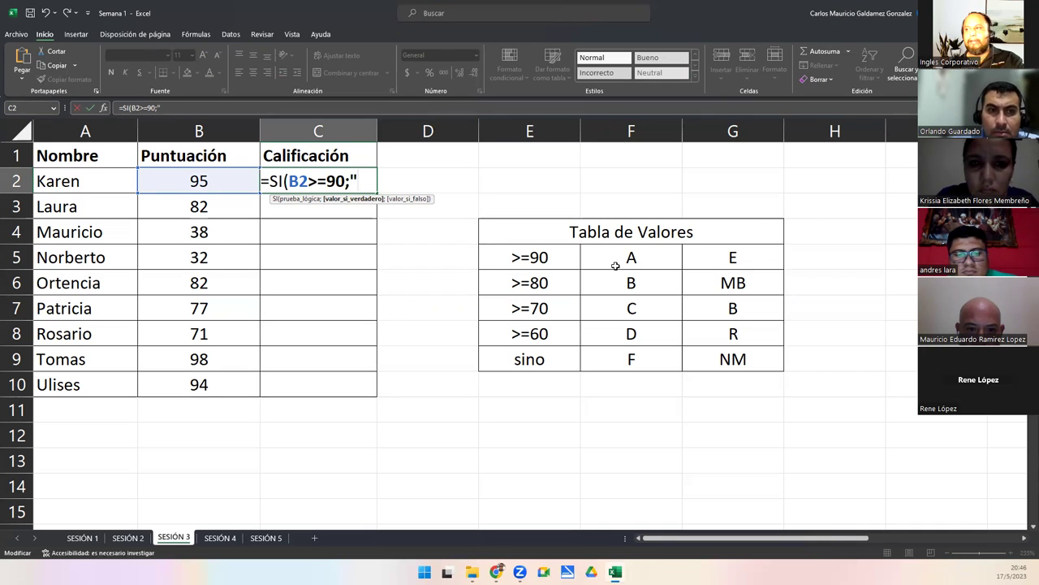
text("A")
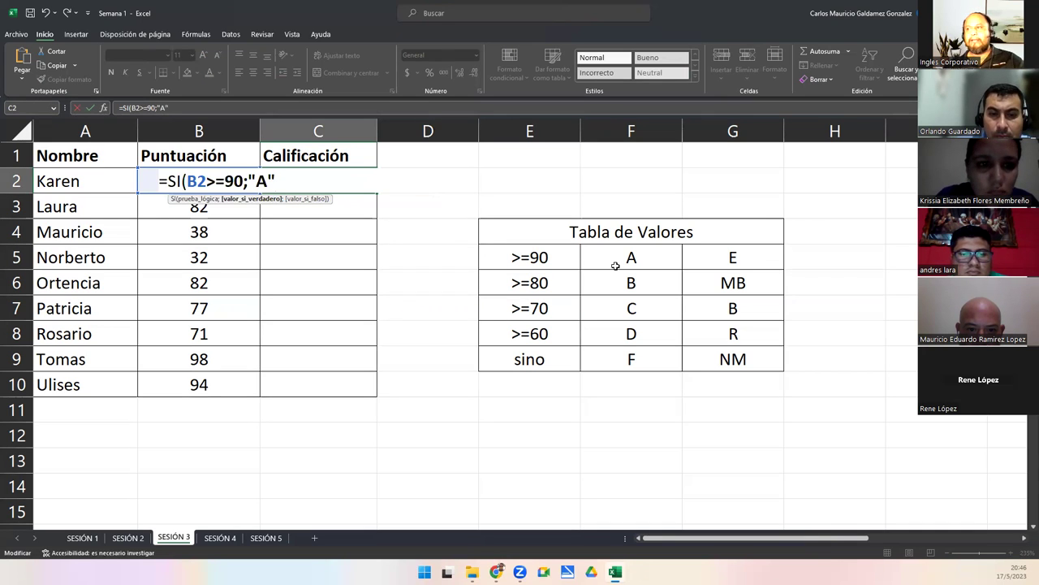
Step: Nest a second SI in the false argument of C2's formula, returning "B" when B2>=80
text(;SI()
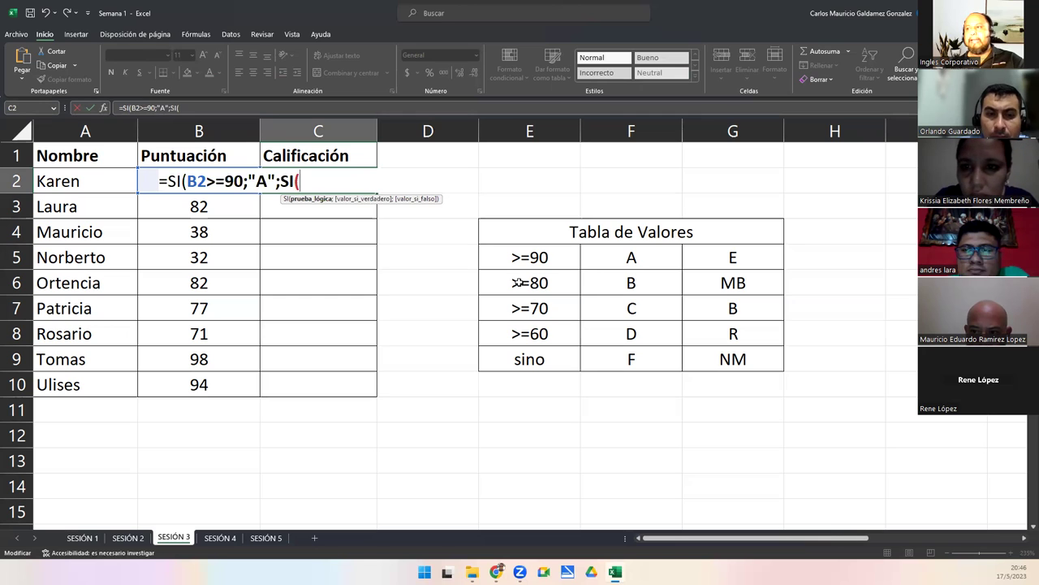
text(B2>=)
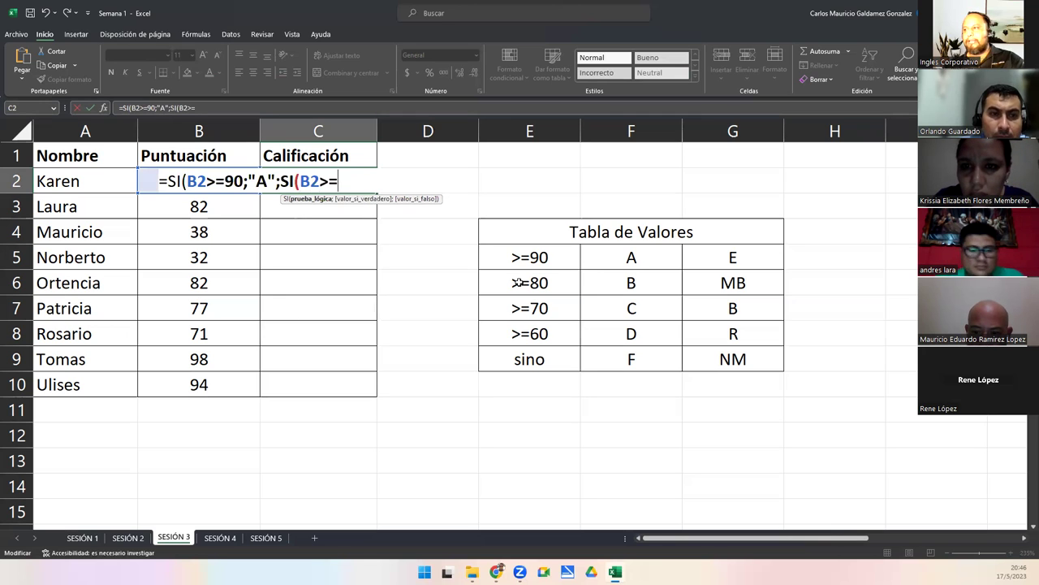
text(8)
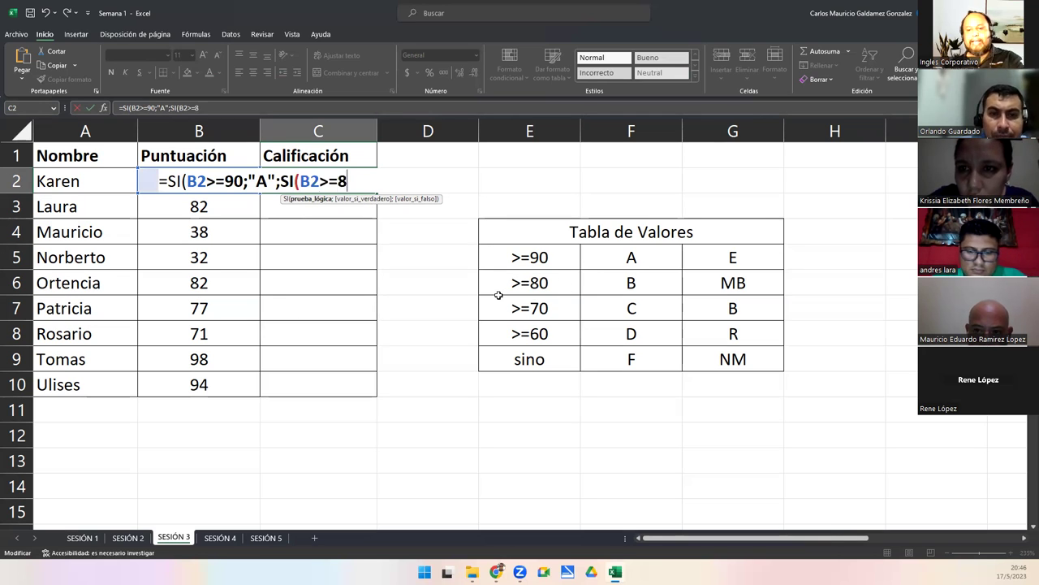
text(0;)
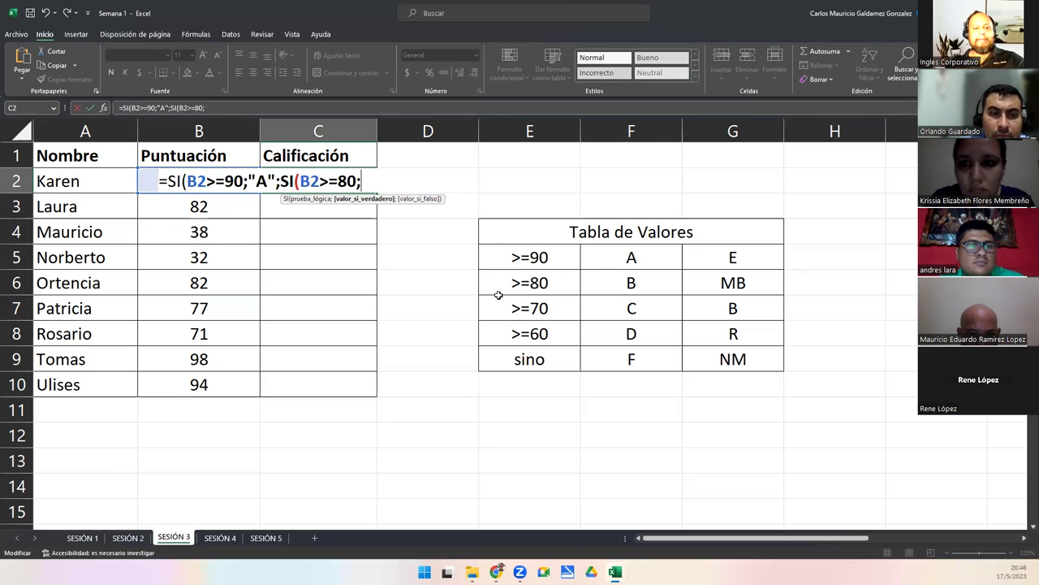
text("B2)
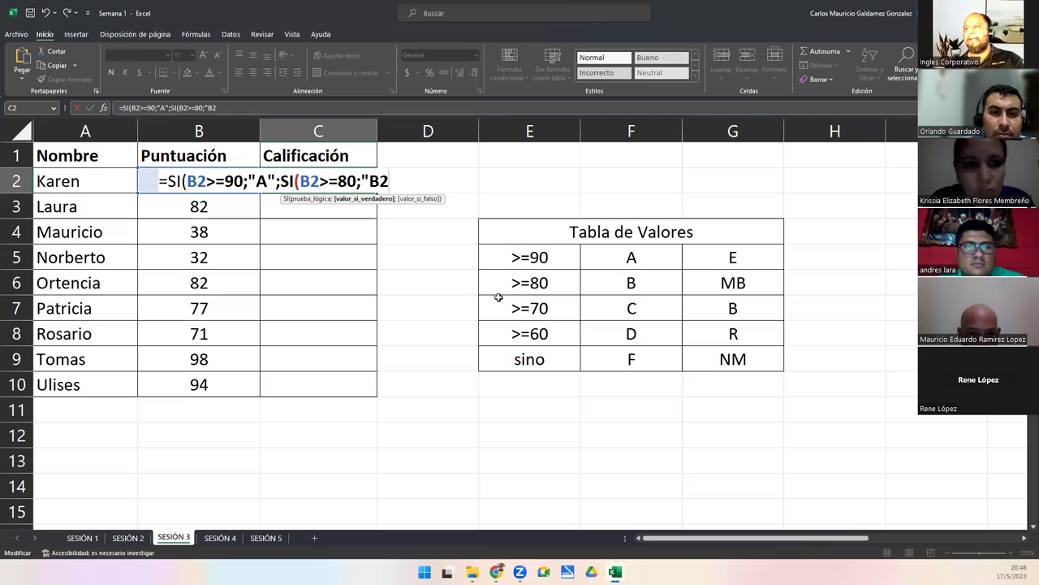
key(BackSpace)
text(";)
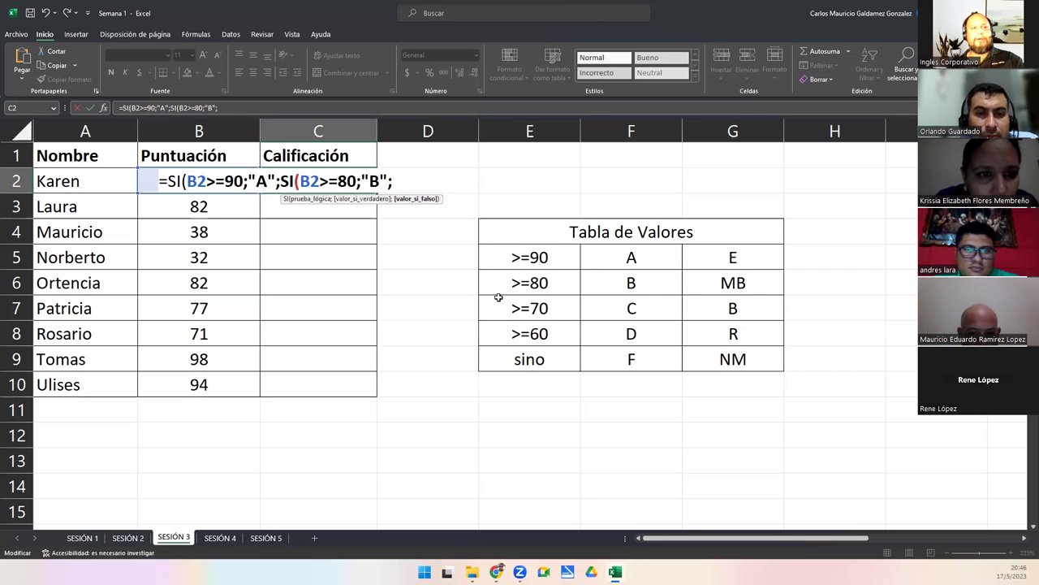
Step: Nest a third SI in the C2 formula that returns "C" when B2>=70
text(SI()
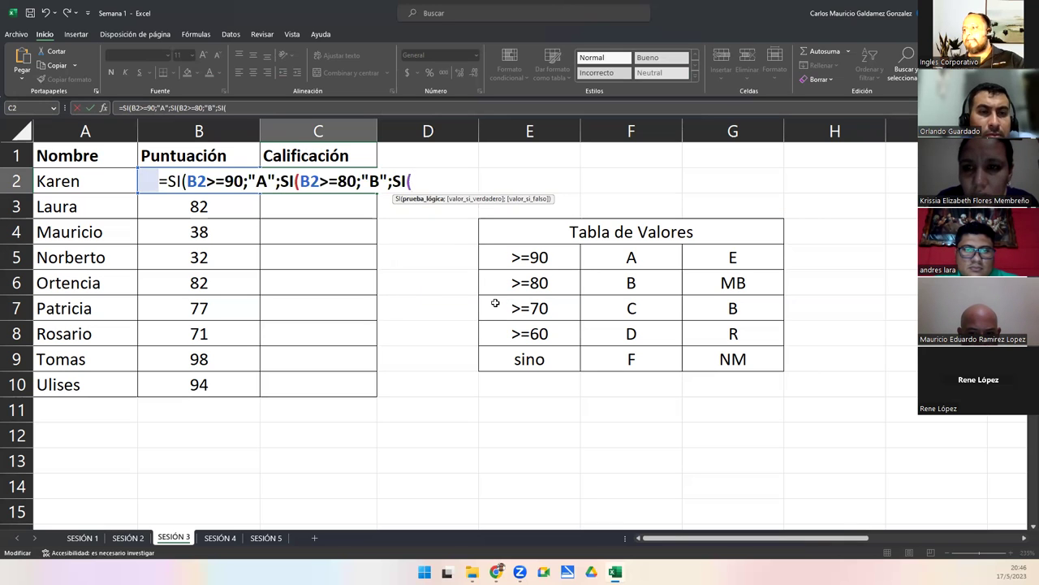
text(B2>=70)
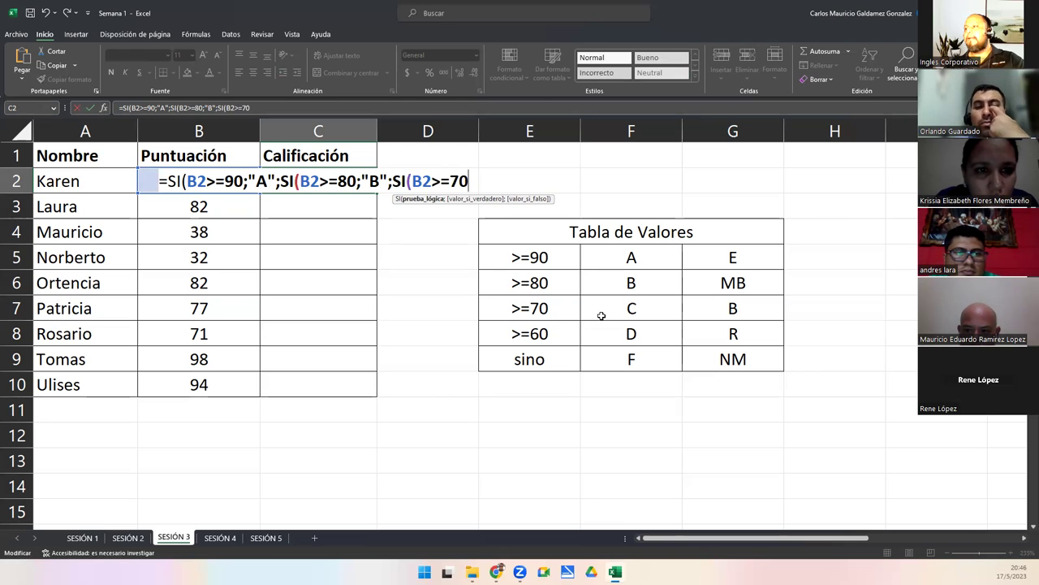
text(;)
text(")
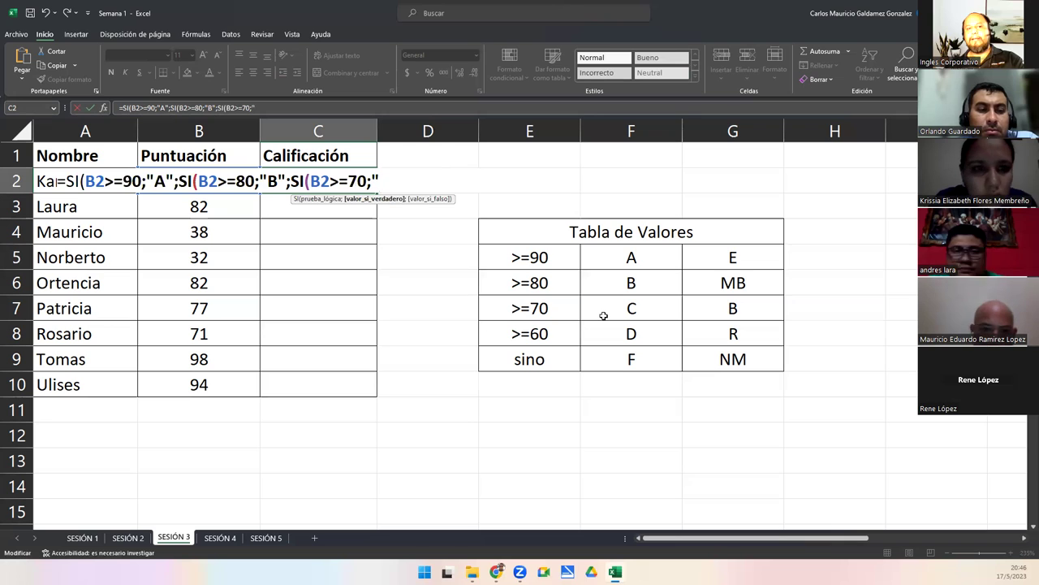
text(C)
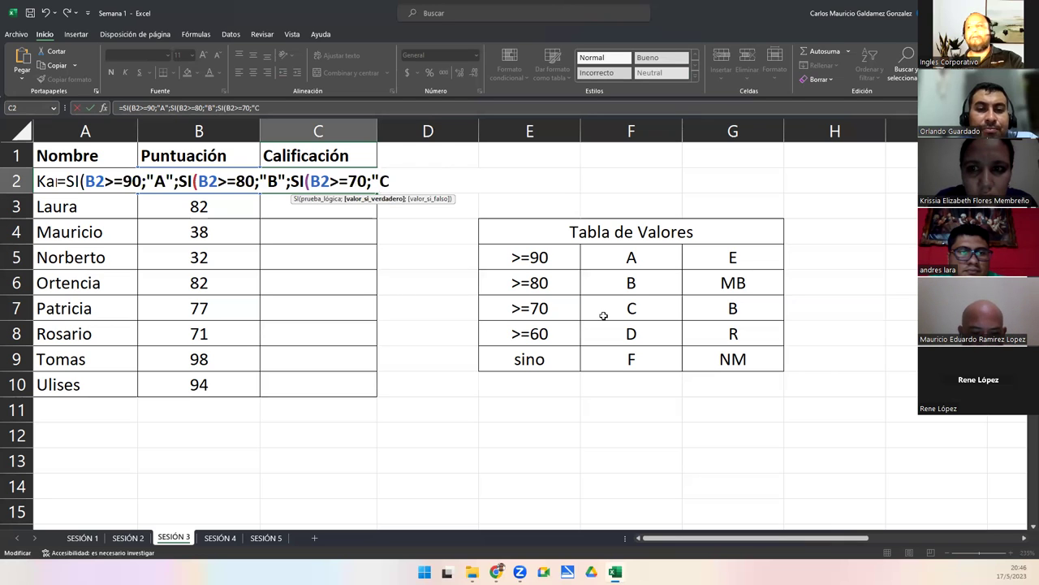
text(";)
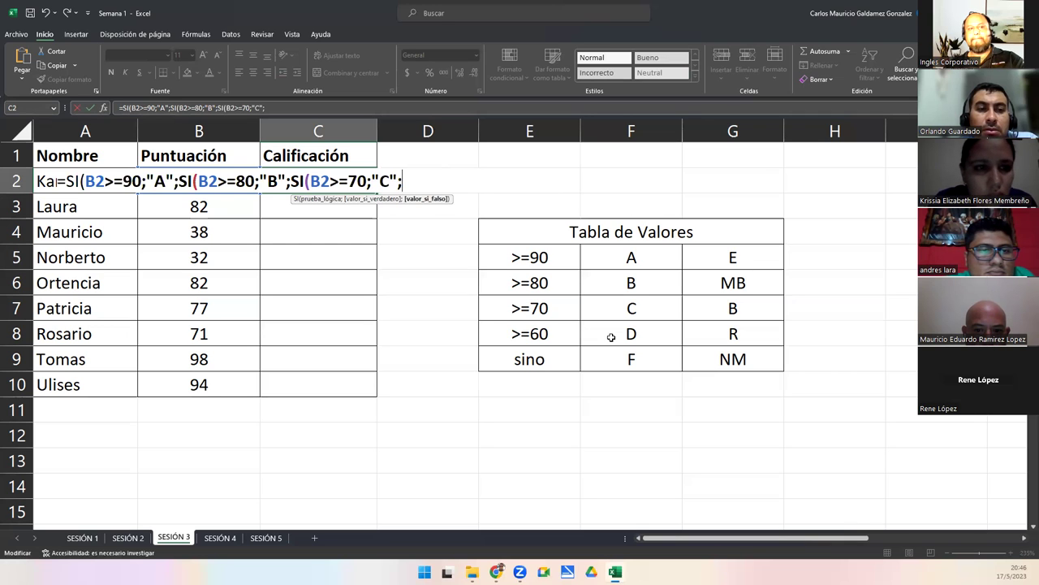
Step: Complete the C2 formula with a fourth nested SI, SI(B2>=60;"D";"F"), closing all four parentheses and entering it
text(SI)
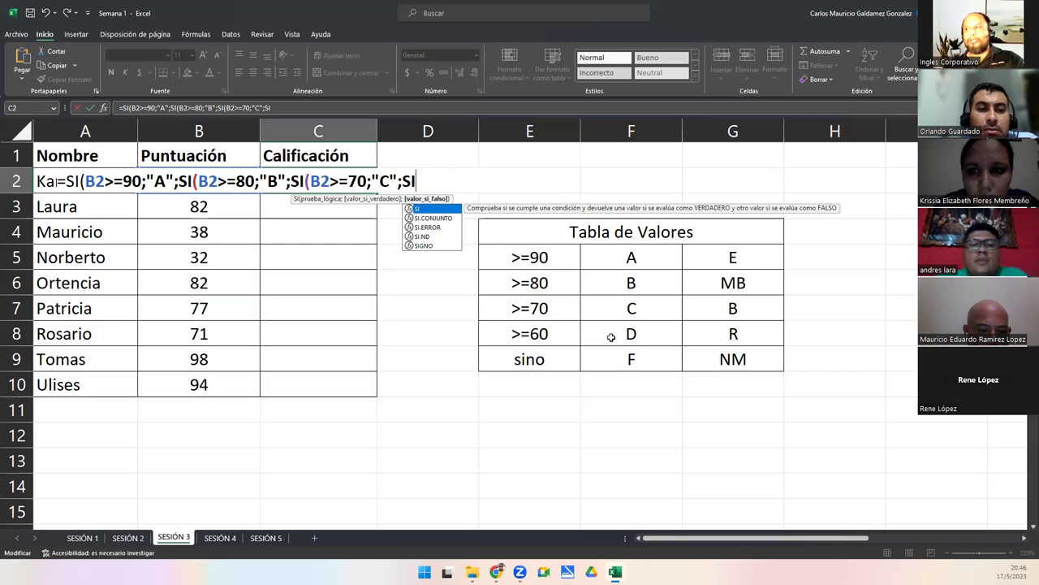
text(()
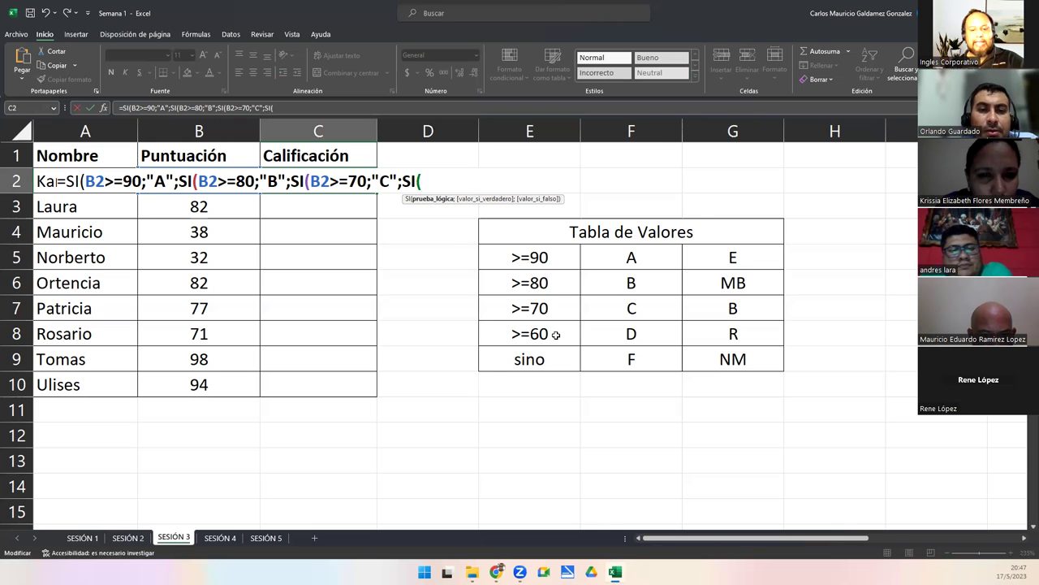
text(B2>=60)
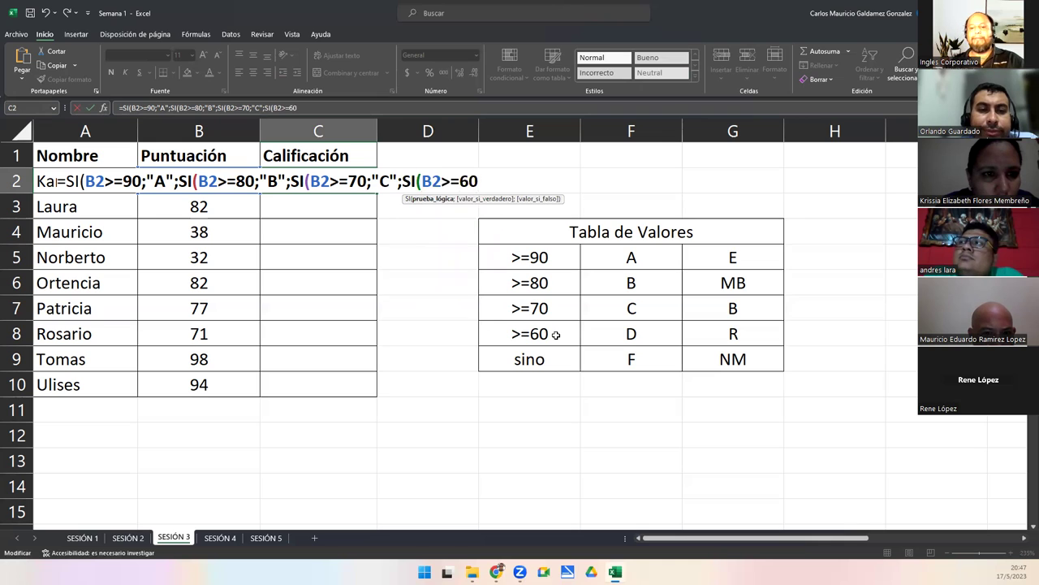
text(;")
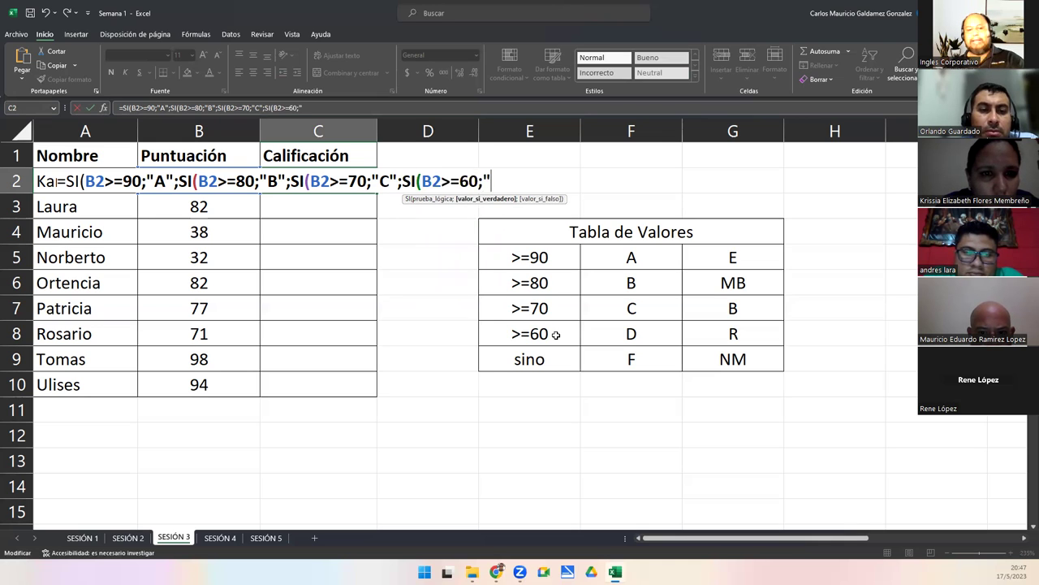
text(D")
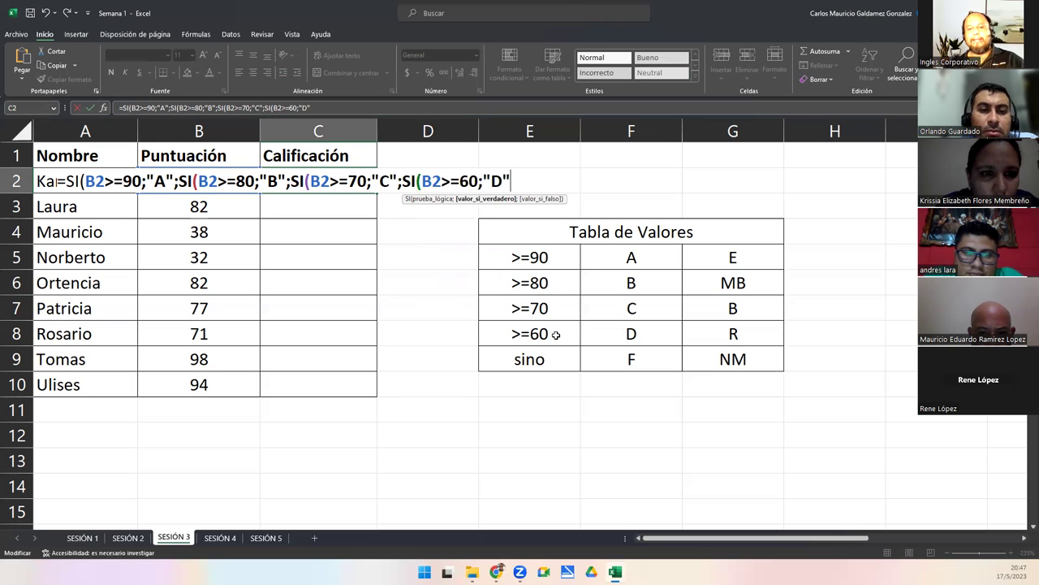
text(;"F")
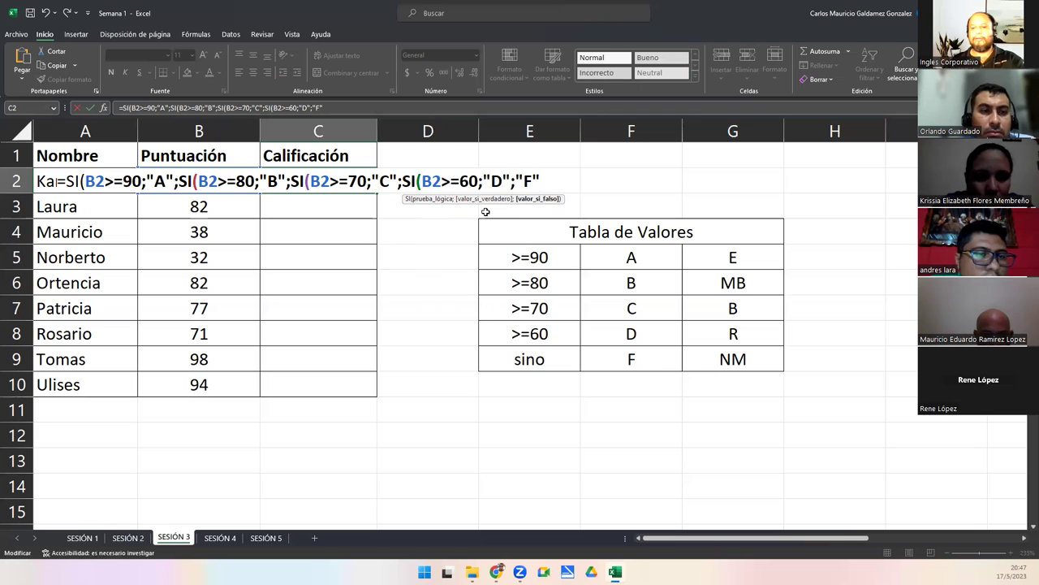
text())
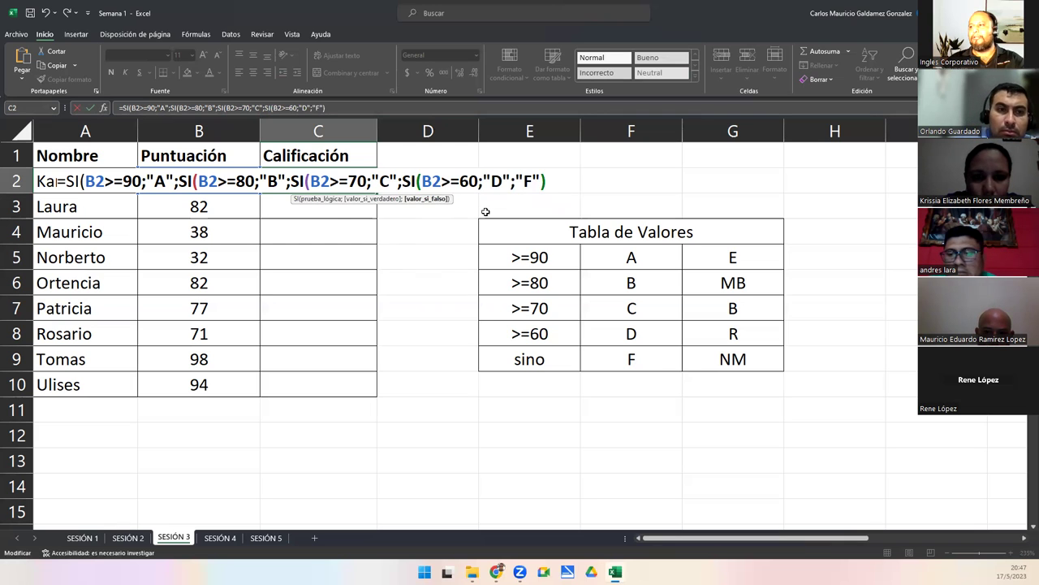
text())))
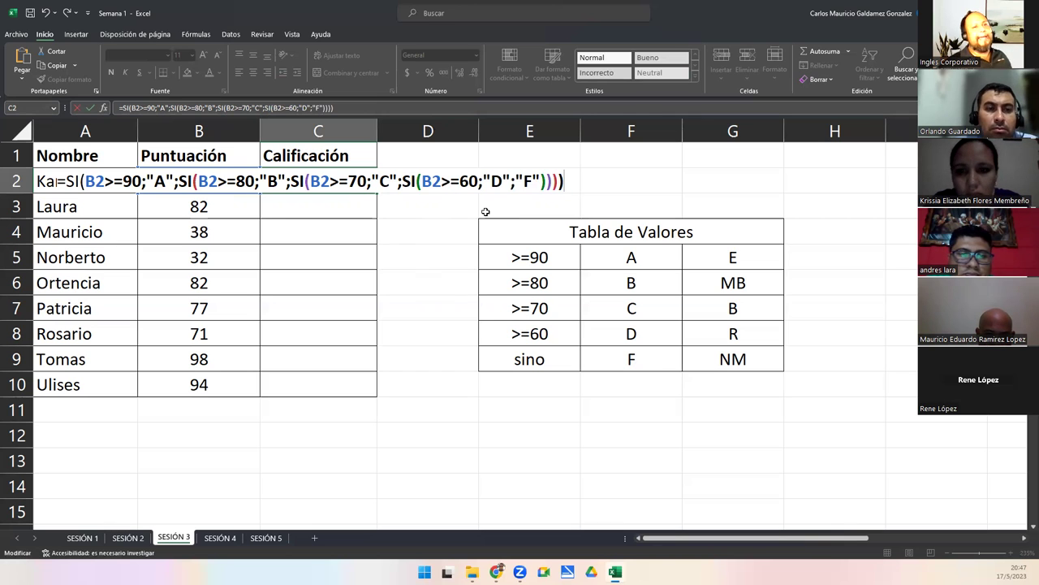
key(Return)
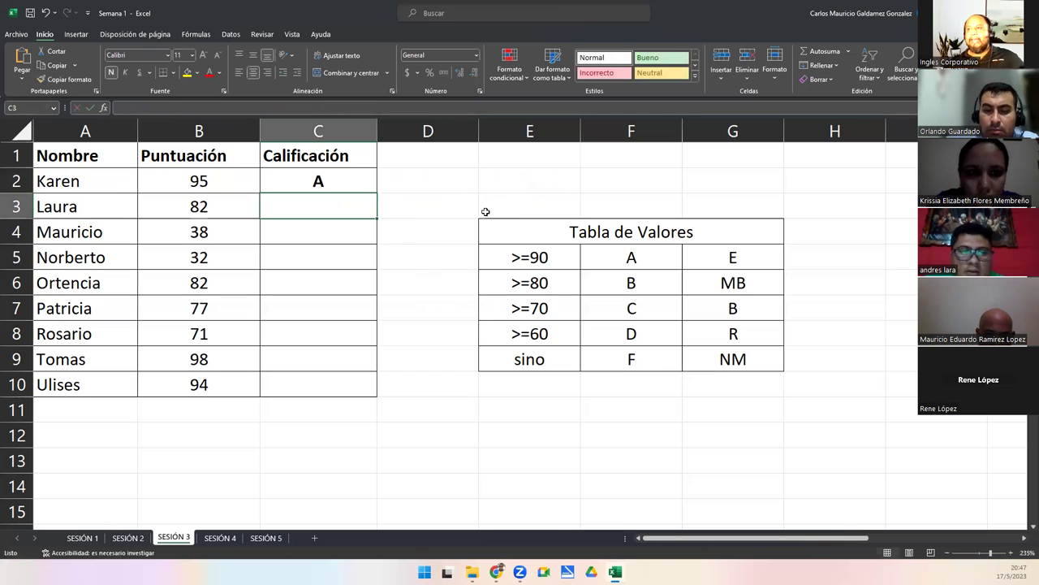
Step: Compare the score in B2 and its grade in C2 with the Tabla de Valores, and set B2 to 50
click(236, 179)
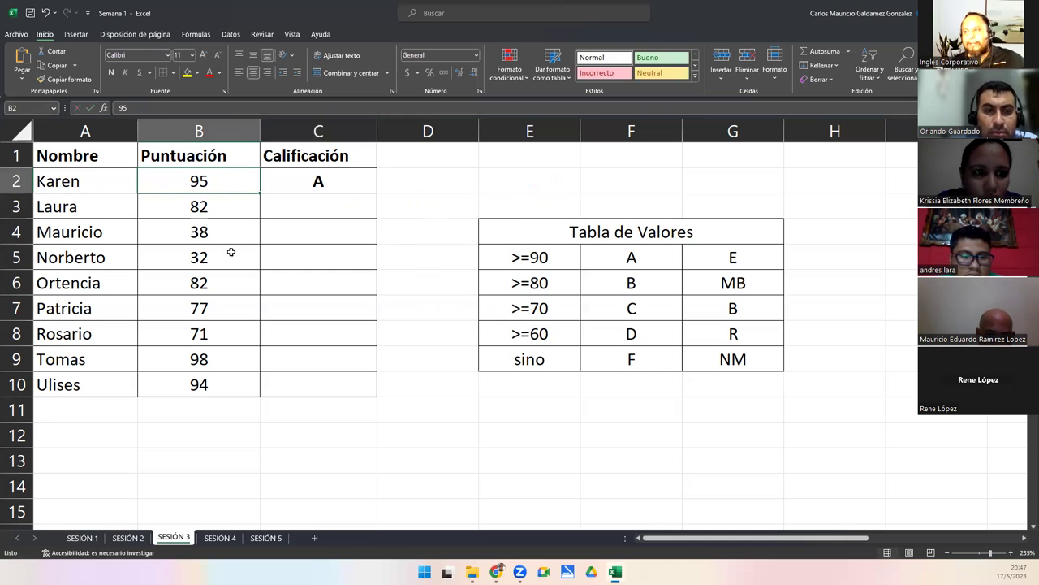
click(309, 184)
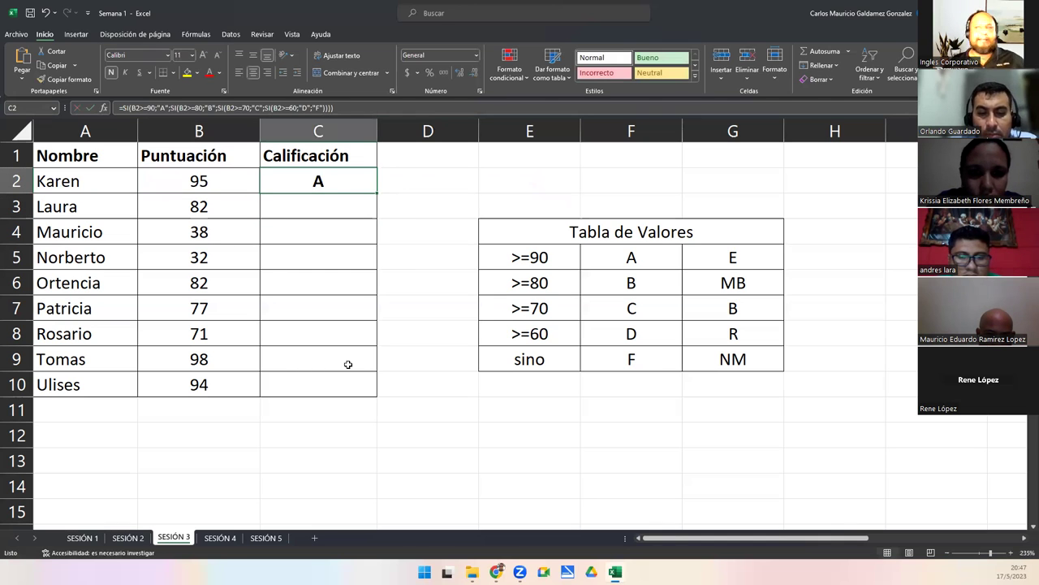
click(615, 258)
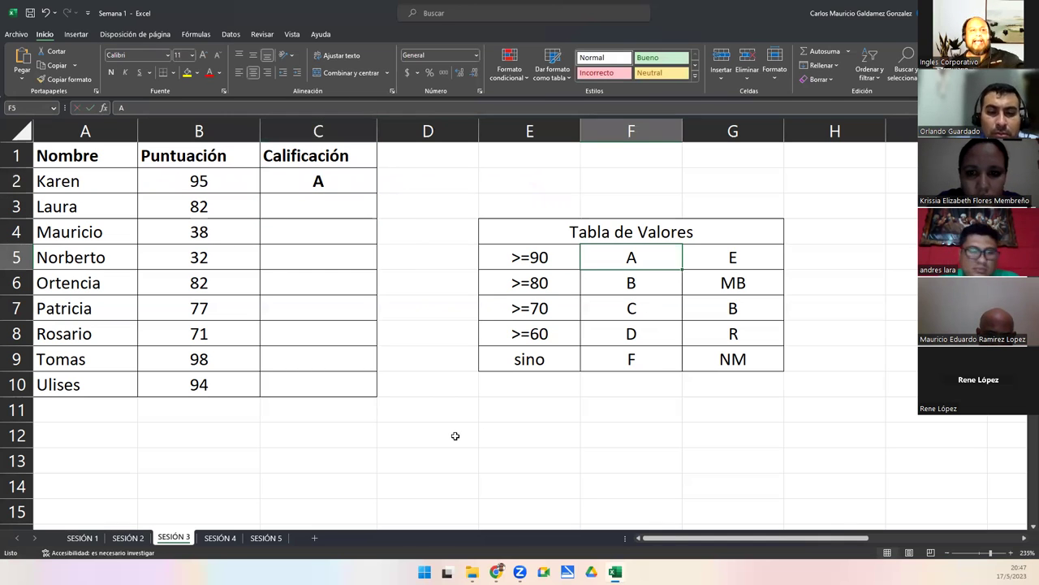
click(189, 184)
text(50)
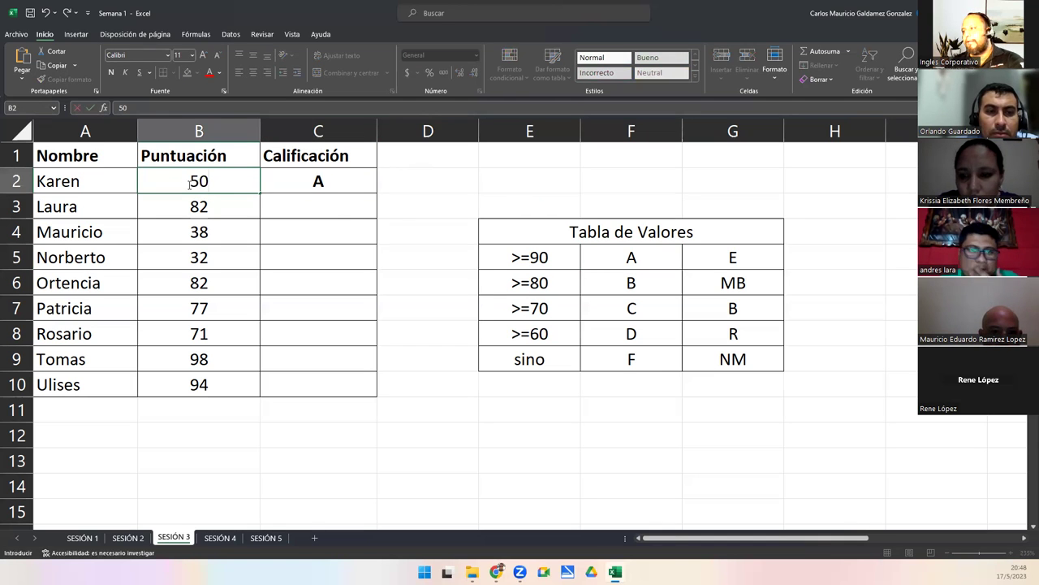
key(Return)
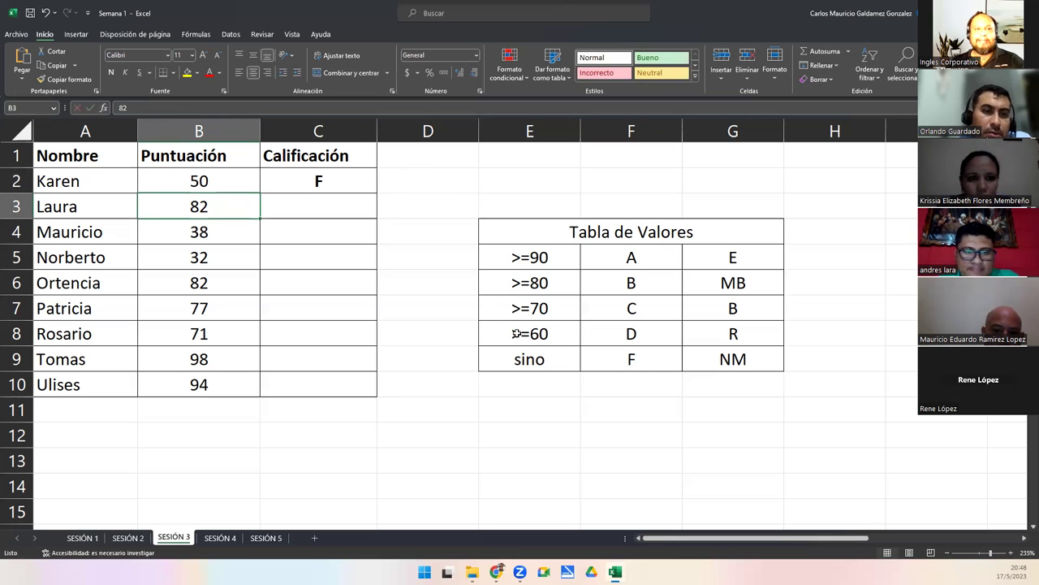
Step: Test the nested SI grade formula by entering scores of 71 and 95 in B2
click(205, 179)
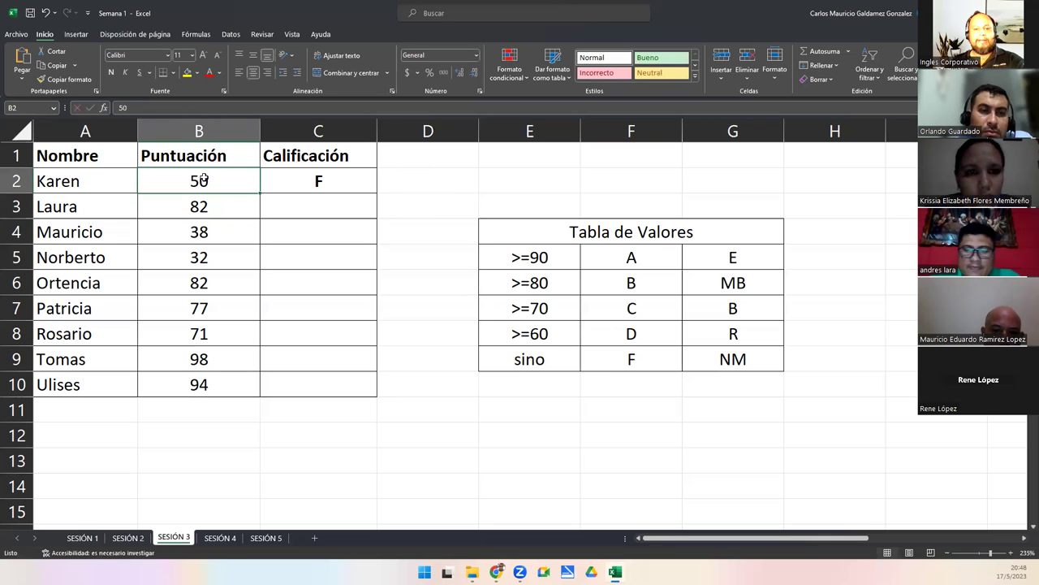
text(71)
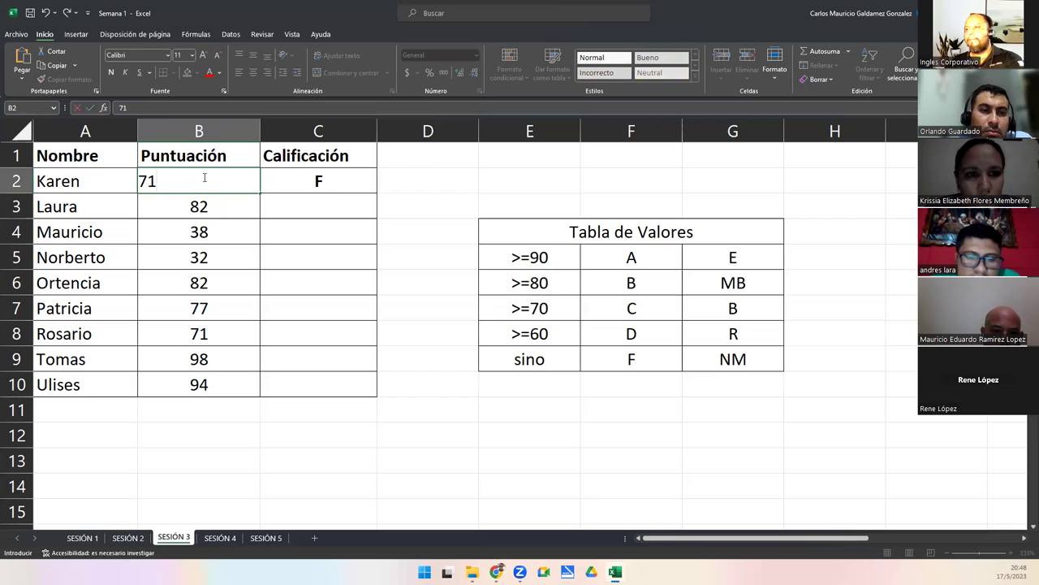
key(Return)
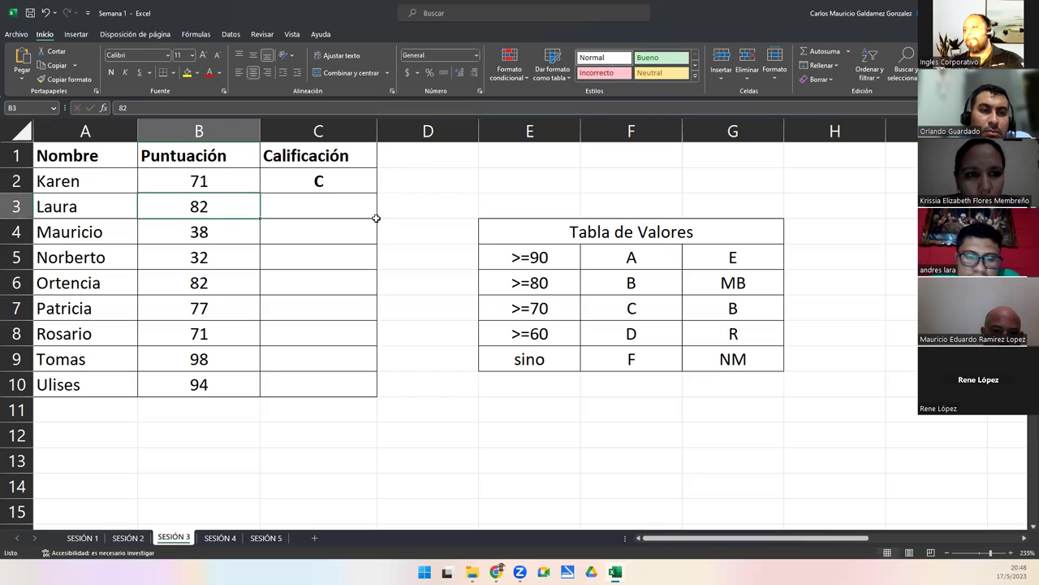
click(188, 177)
text(95)
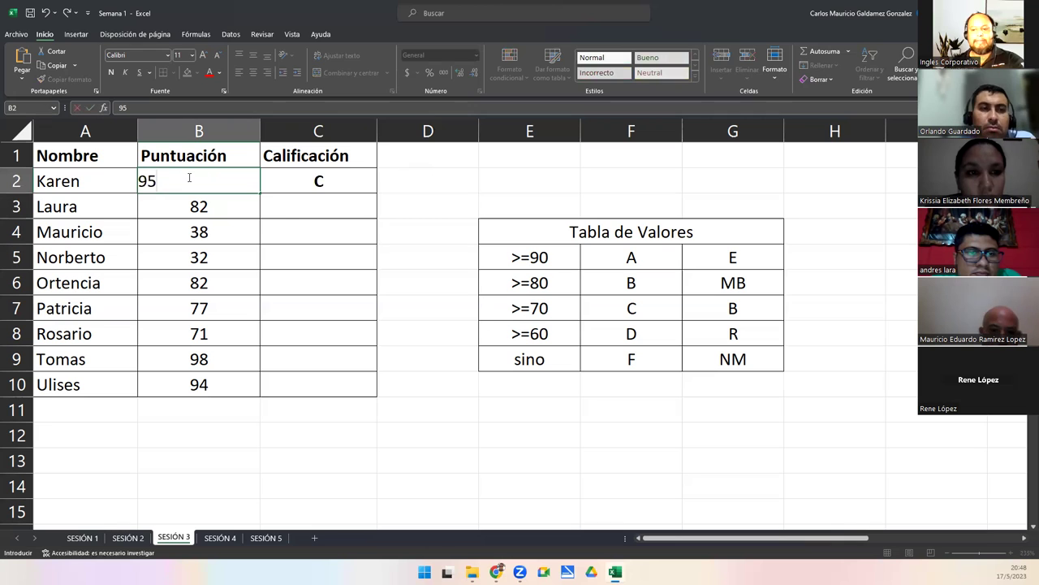
key(Return)
Step: Review the full nested SI formula in C2 and fill it down through C10
click(308, 180)
double_click(307, 179)
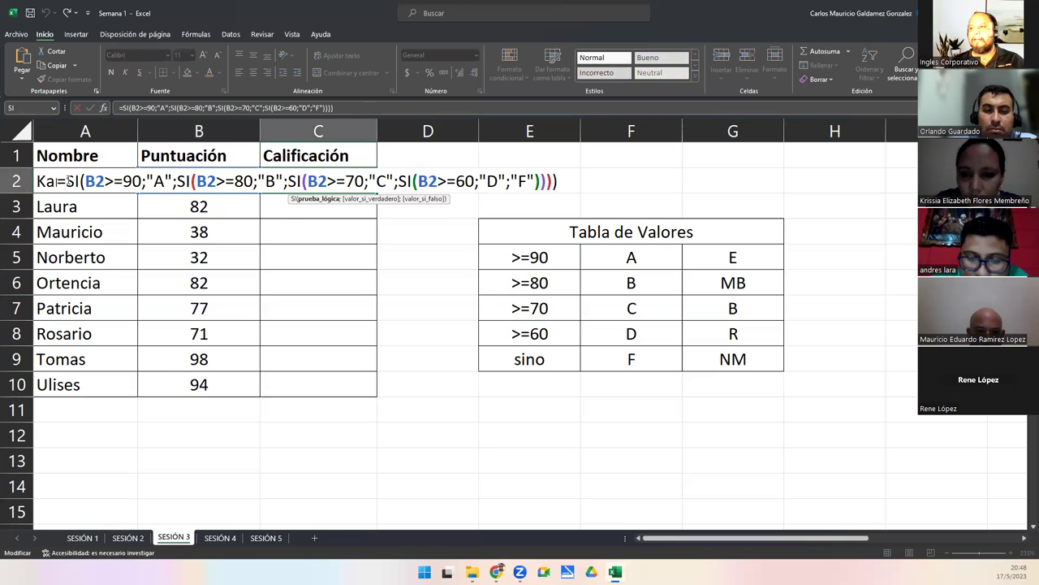
drag(57, 181, 559, 182)
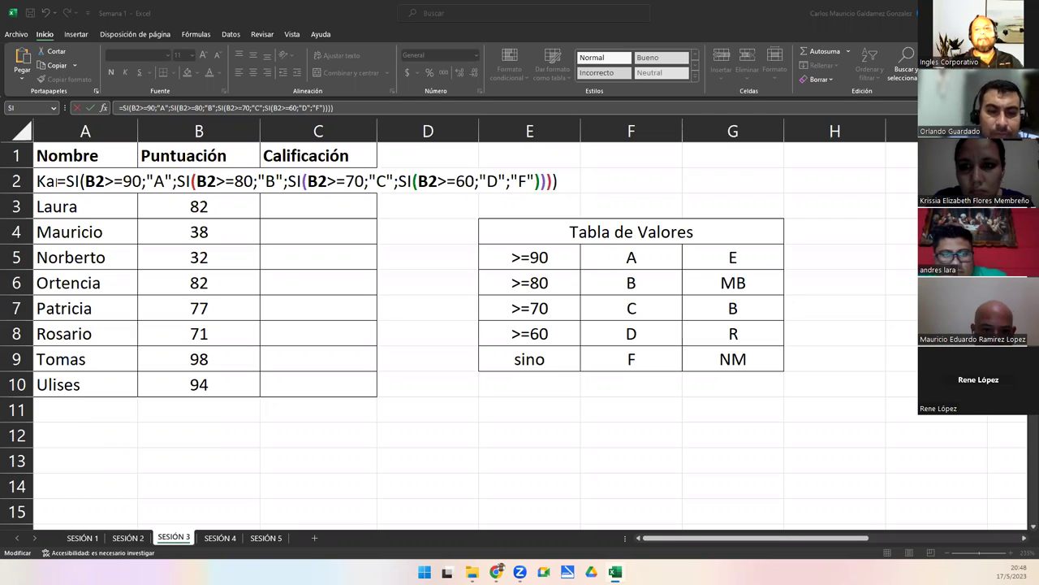
click(330, 175)
key(Return)
click(341, 187)
drag(377, 193, 367, 395)
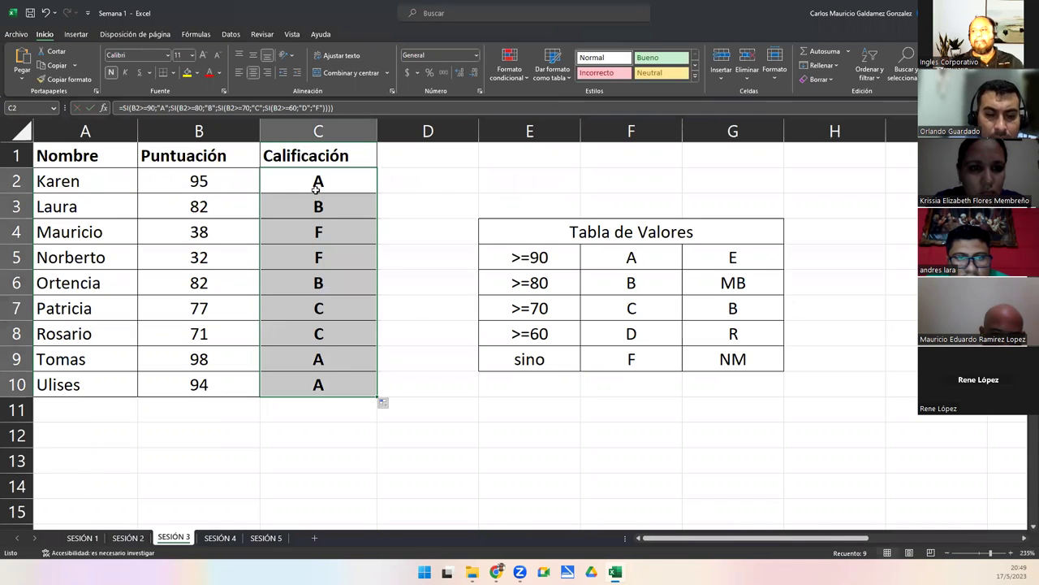
Step: Inspect the nested SI formulas in C5 and C2, leaving the edit without changing either one
double_click(306, 261)
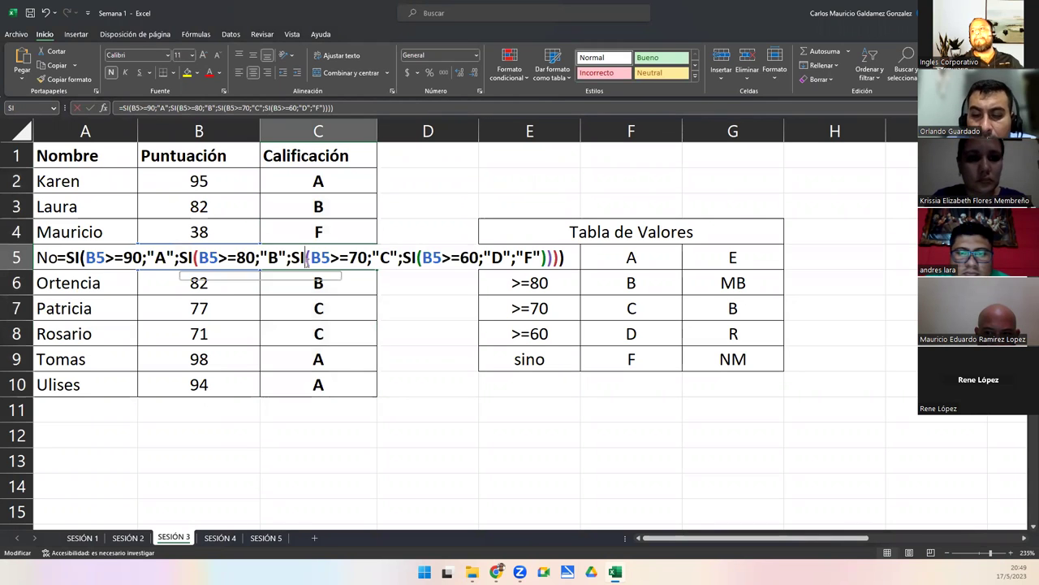
double_click(293, 181)
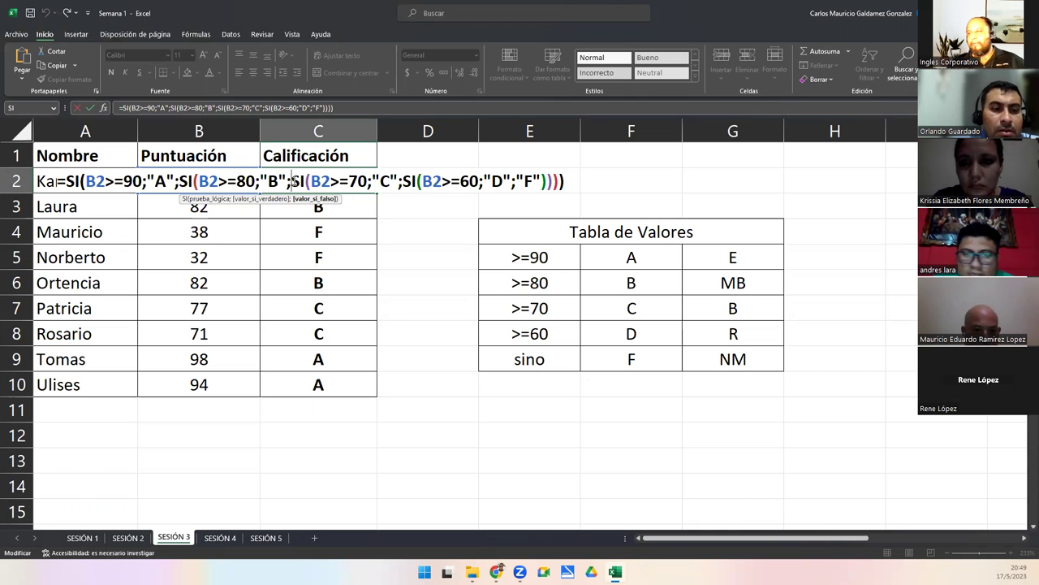
click(440, 206)
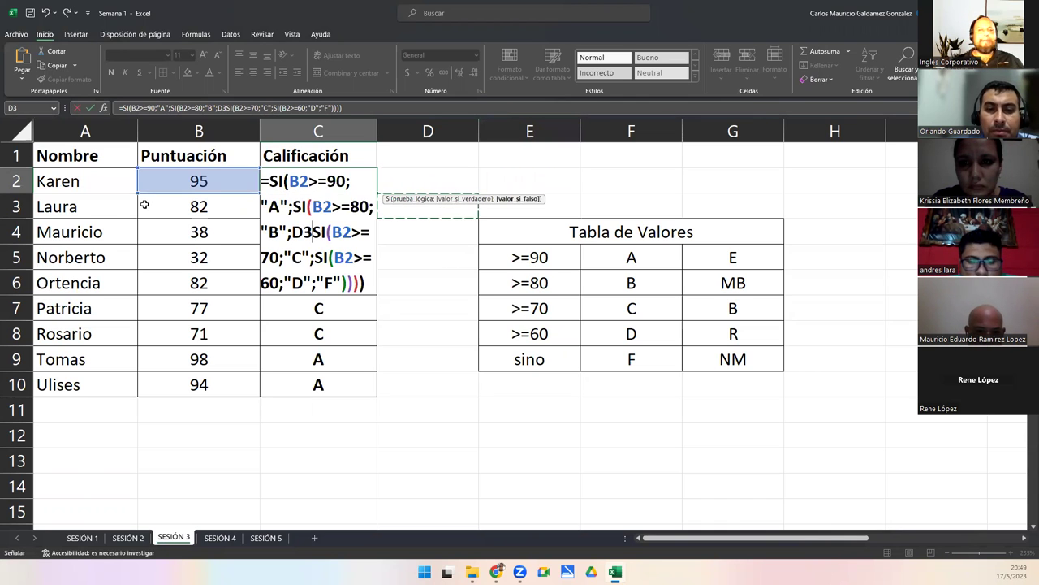
key(Escape)
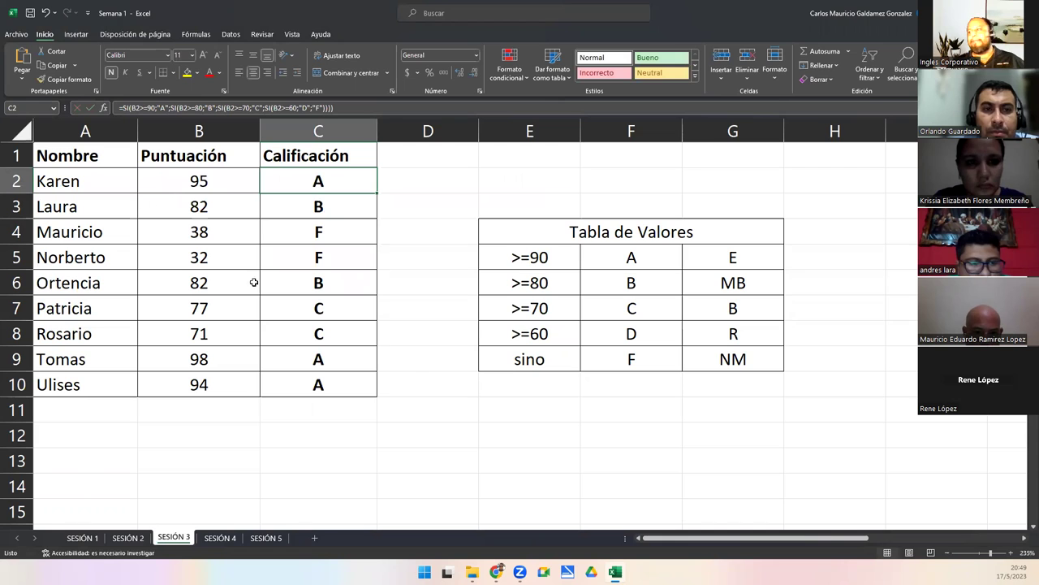
Step: Match each score threshold in the Tabla de Valores with its alternative grade in column G, and indicate D1:D10 as the range for those grades
drag(711, 254, 721, 366)
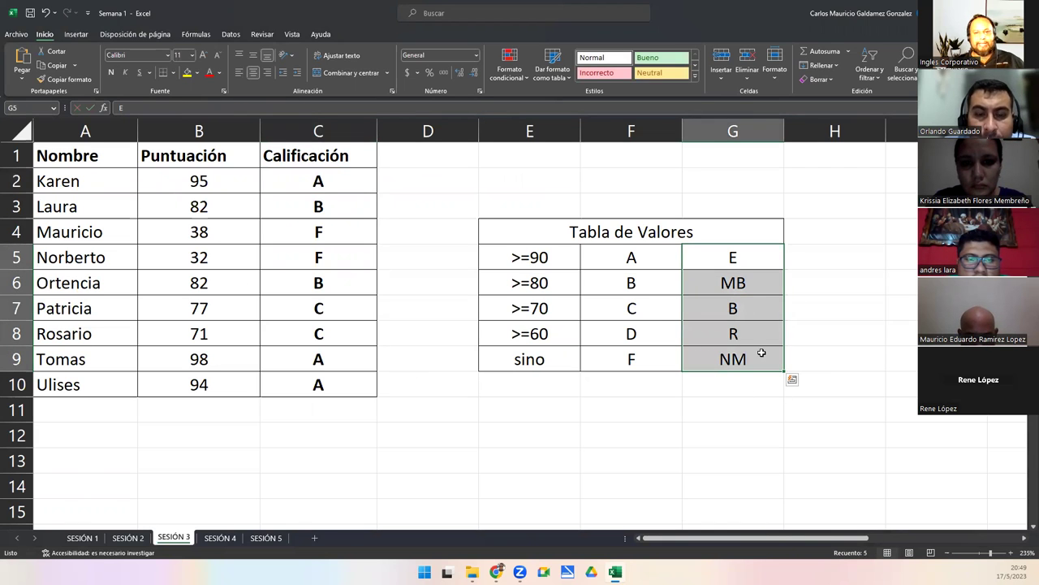
click(692, 257)
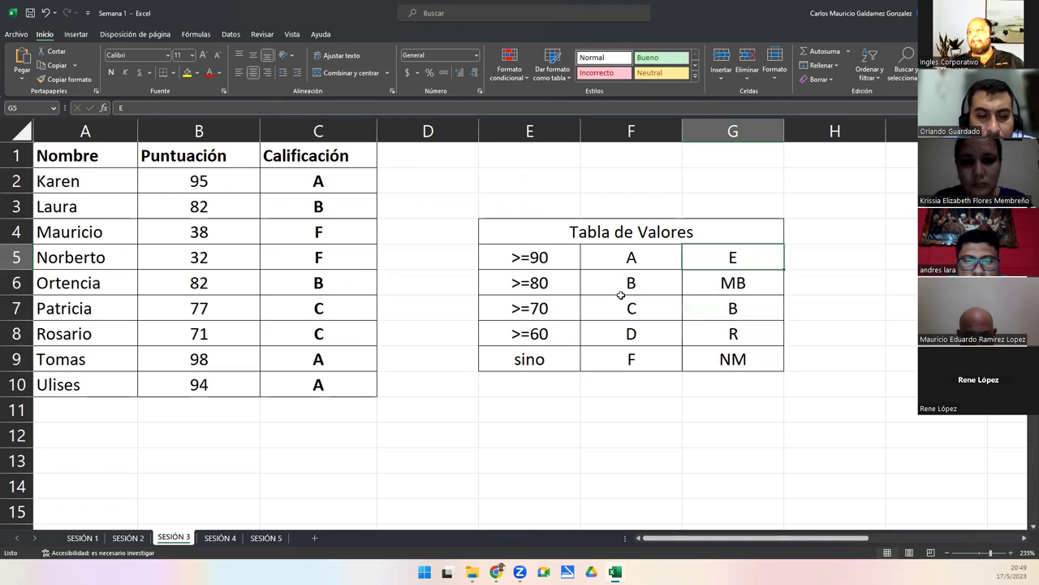
click(513, 257)
click(748, 258)
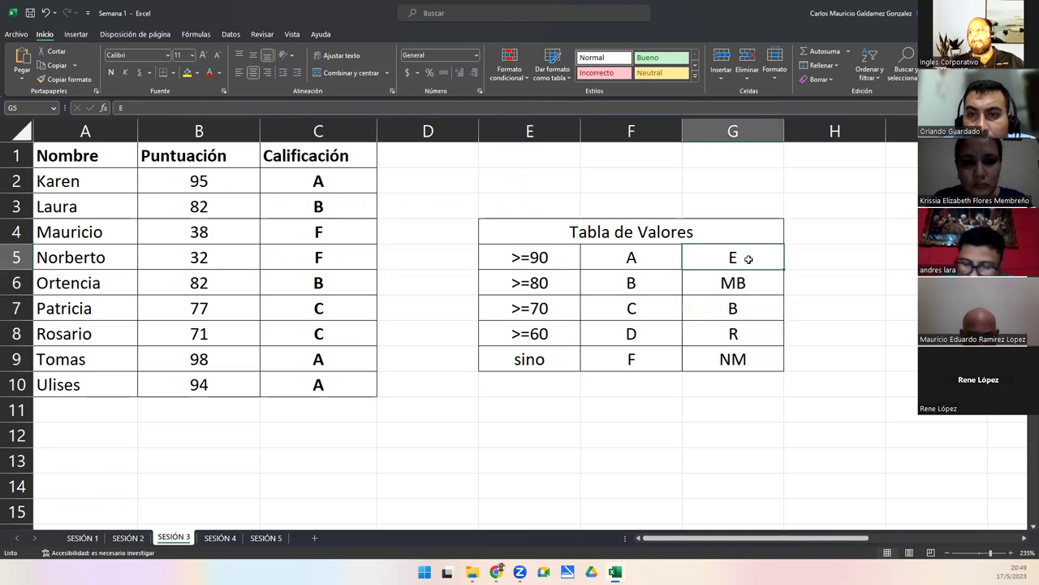
click(542, 283)
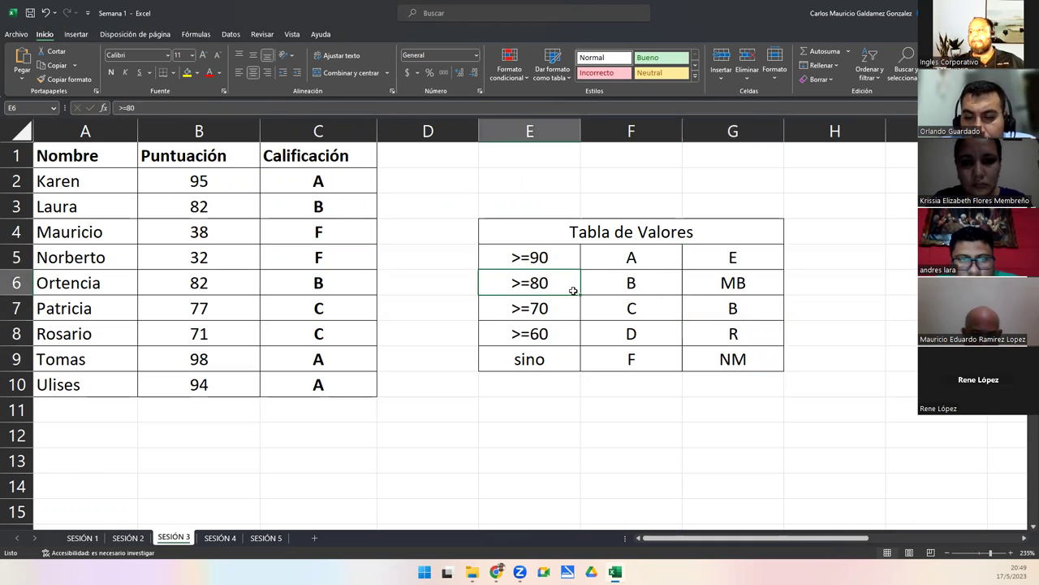
click(730, 294)
click(547, 306)
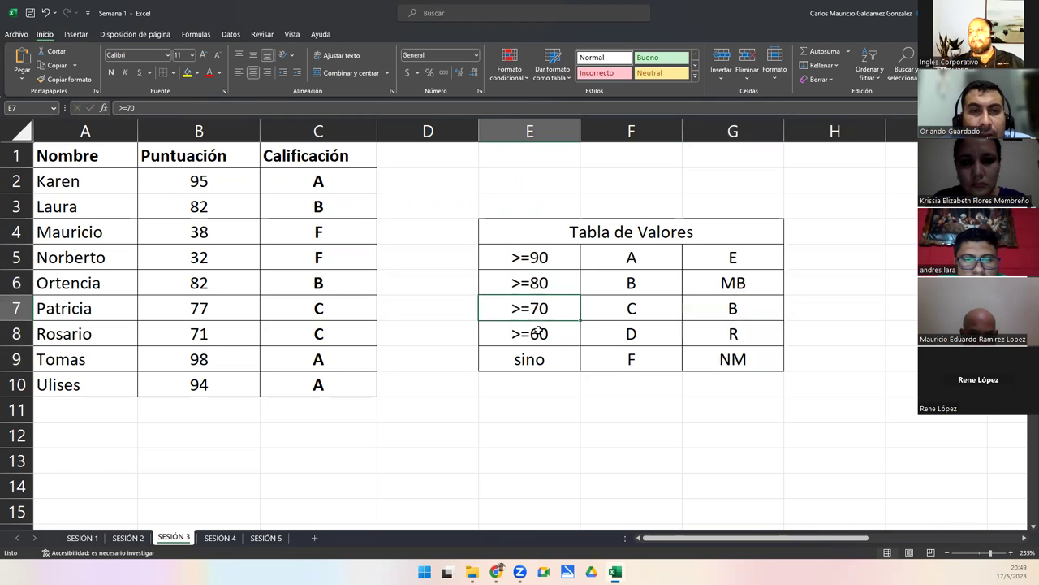
click(732, 308)
click(536, 333)
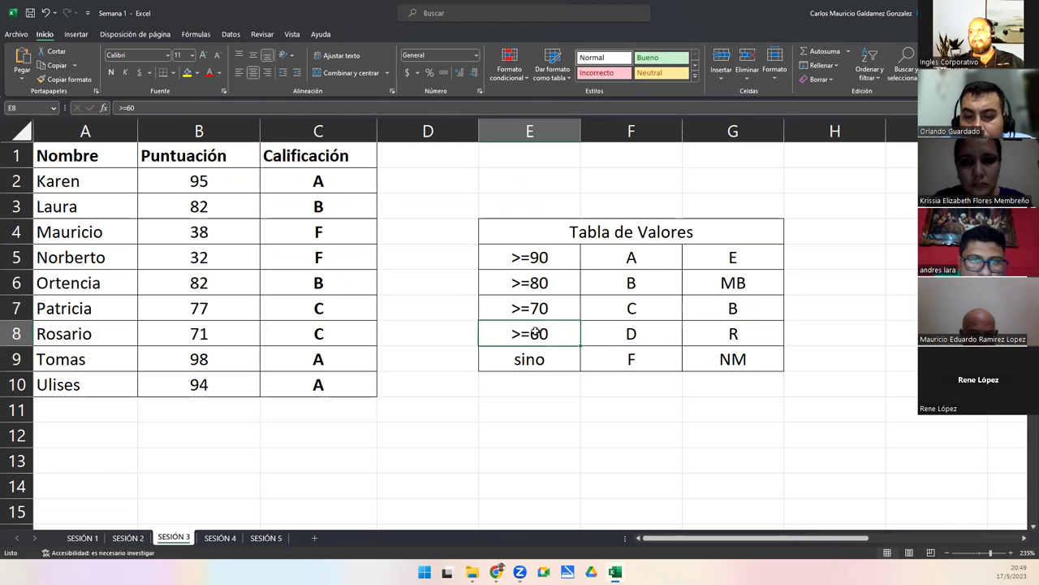
click(747, 334)
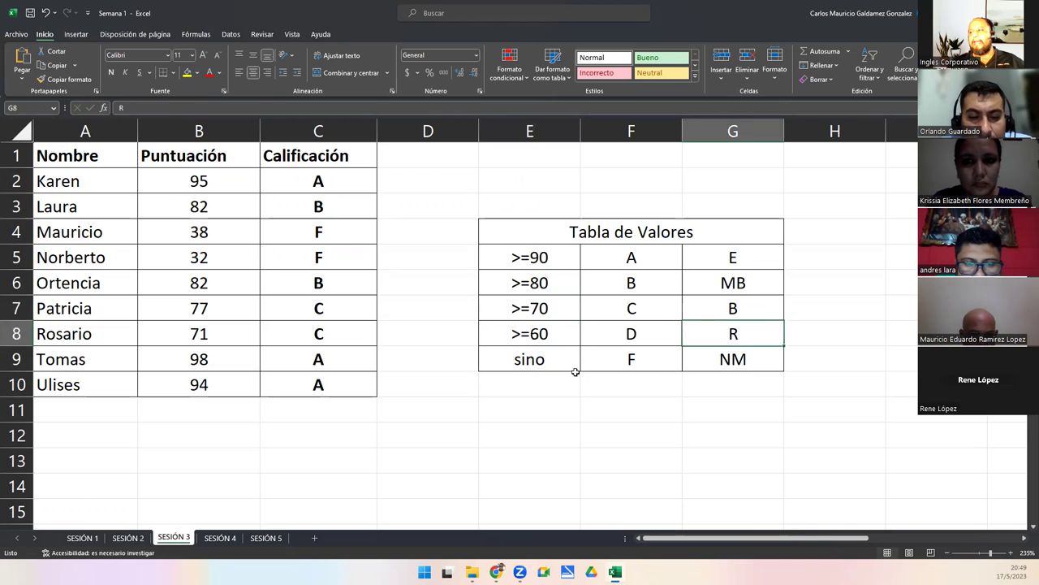
click(752, 359)
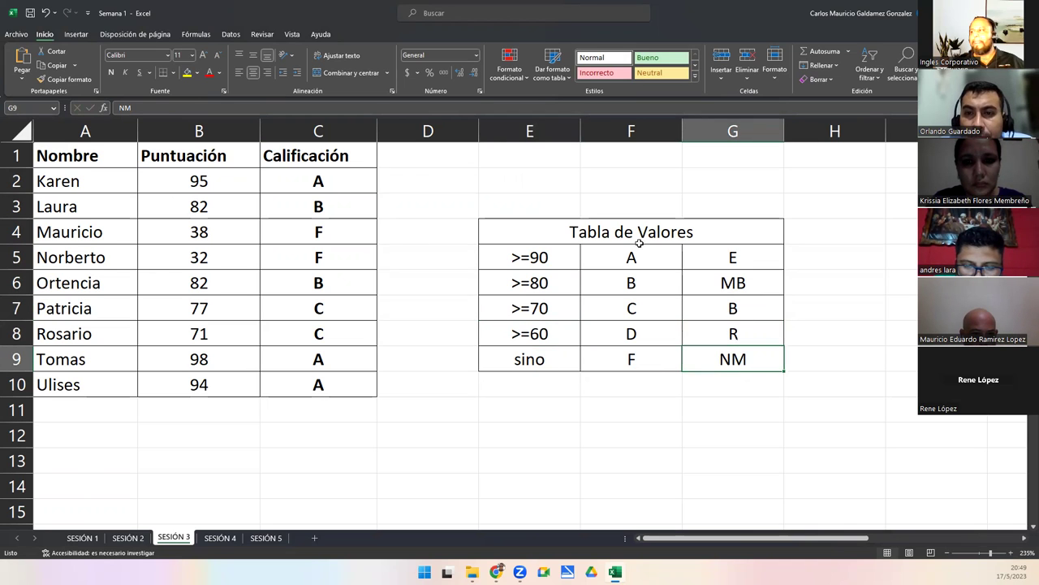
drag(401, 157, 433, 388)
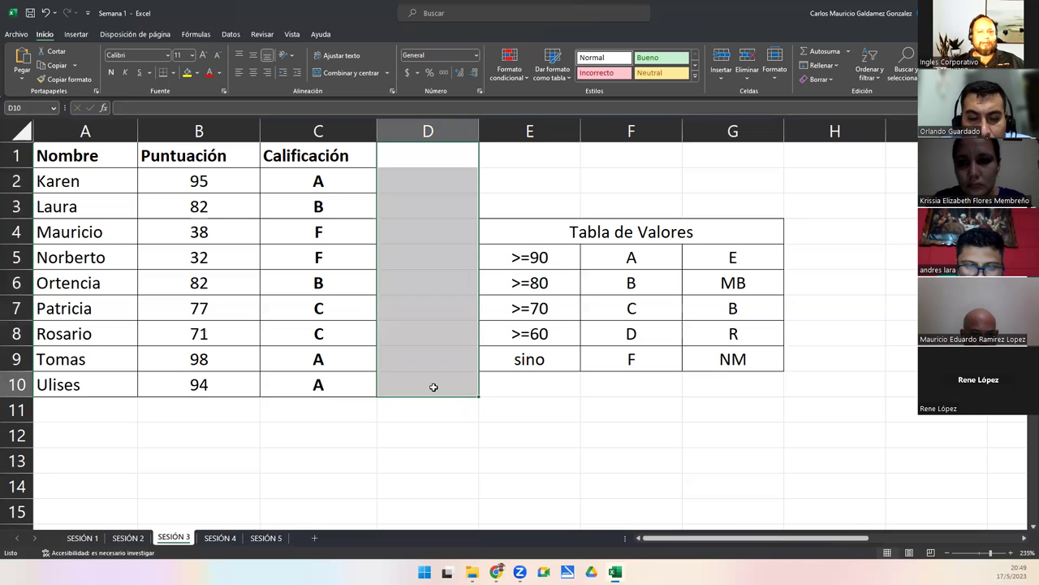
click(433, 388)
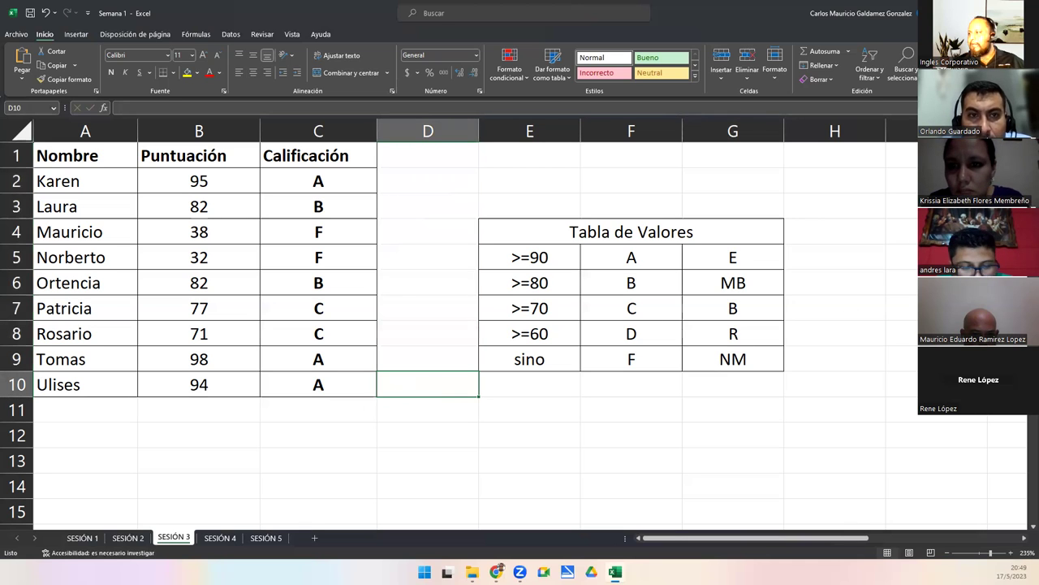
Step: Take a screen snip of the commission exercise at row 17 and clear the COMISION ($) values in C18:C27
scroll(514, 335, down, 4)
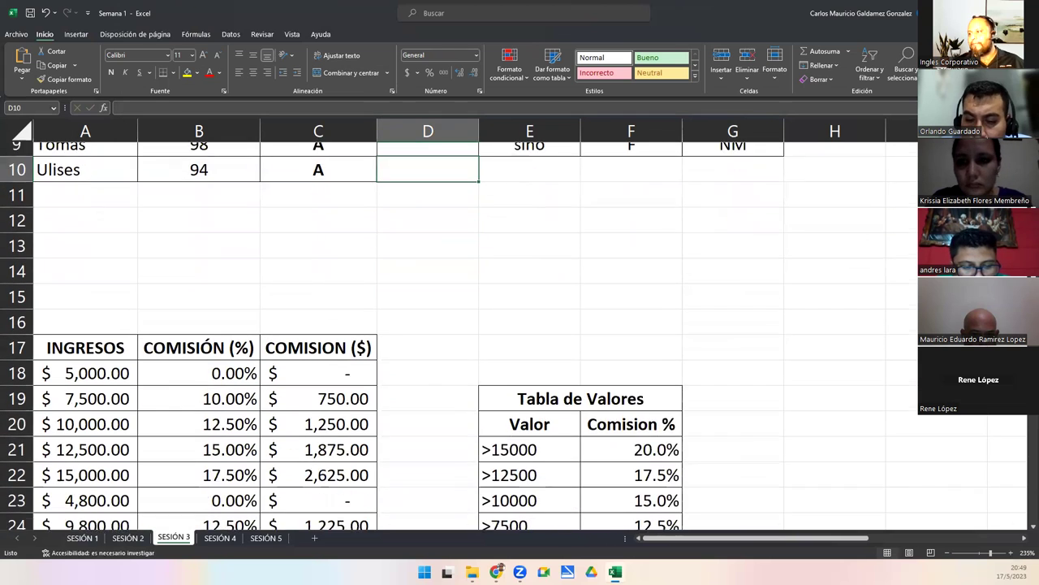
scroll(377, 353, down, 2)
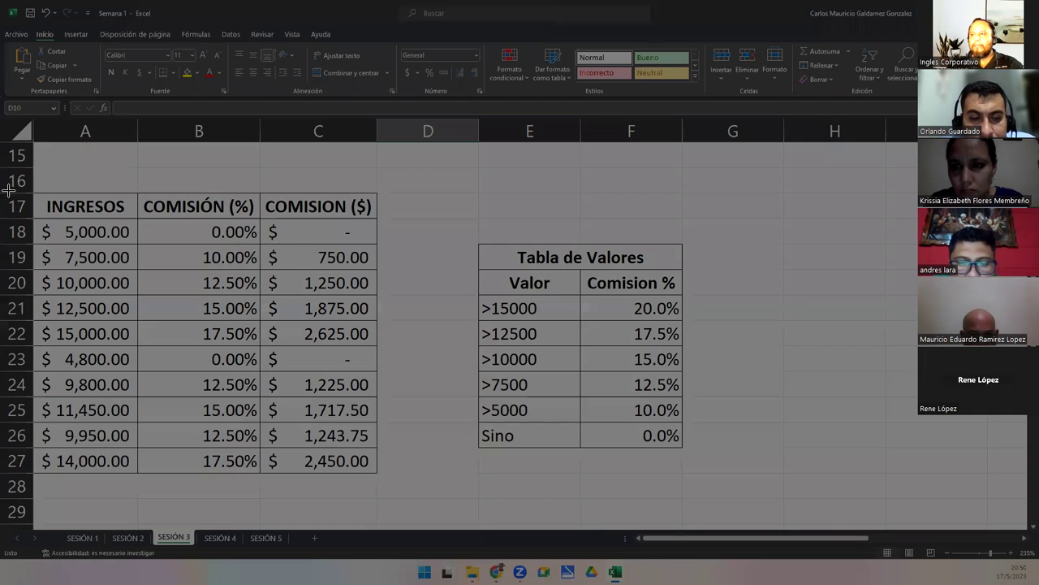
drag(7, 190, 729, 495)
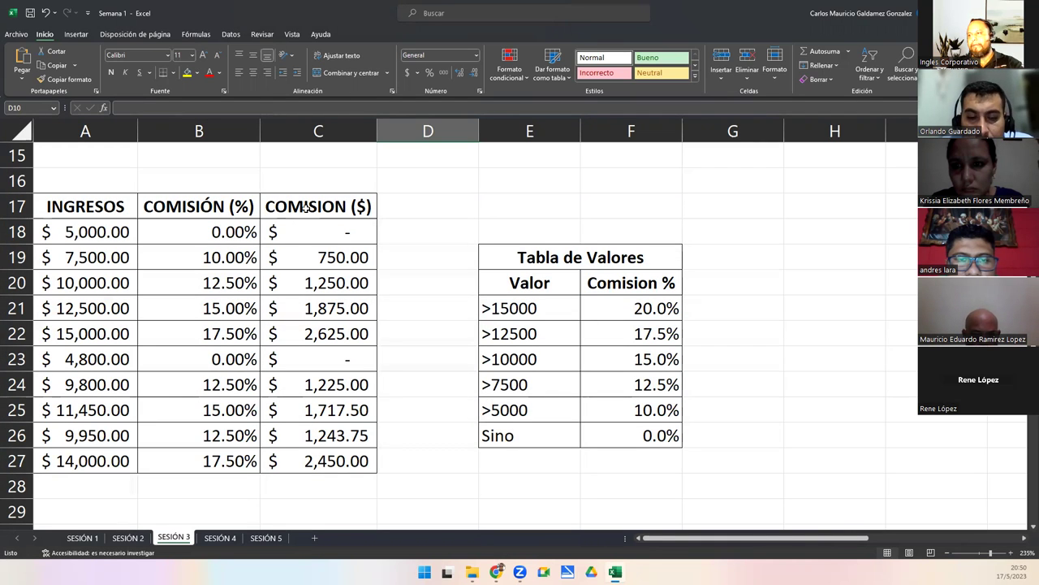
drag(308, 227, 337, 457)
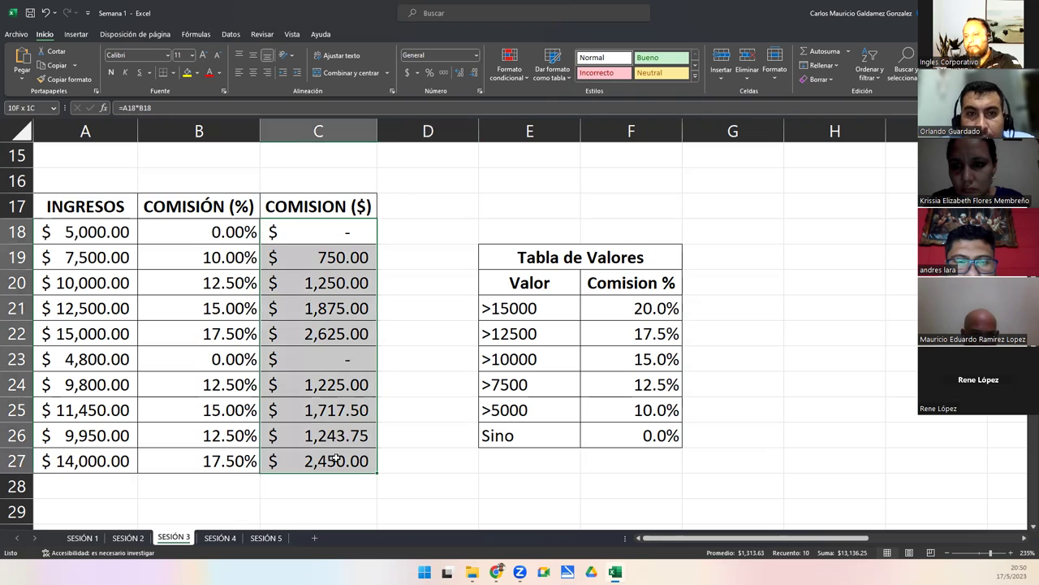
key(Delete)
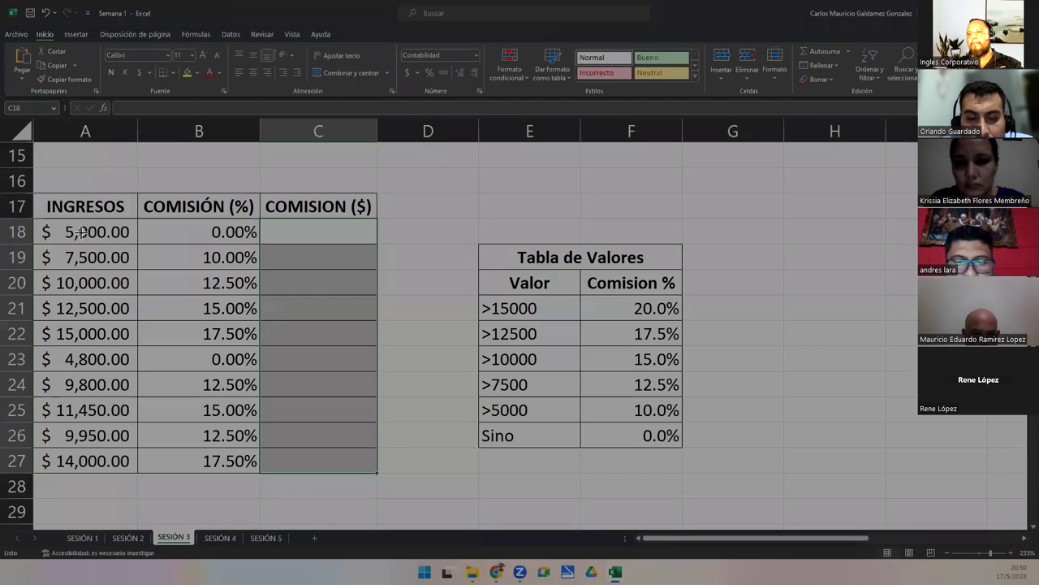
Step: Take a new screen snip covering the INGRESOS table with its empty COMISION ($) column and the commission Tabla de Valores
click(81, 233)
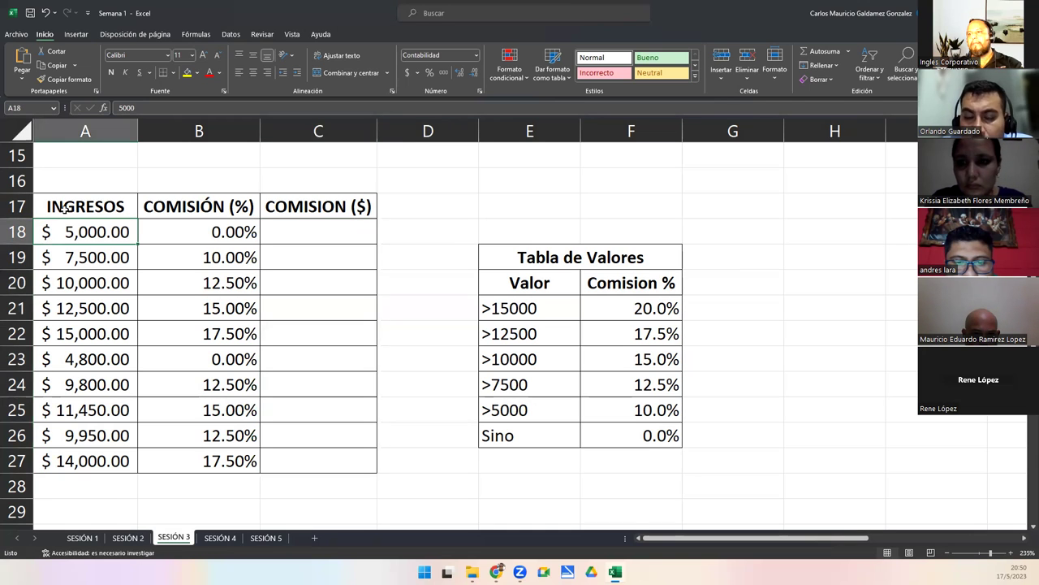
click(60, 210)
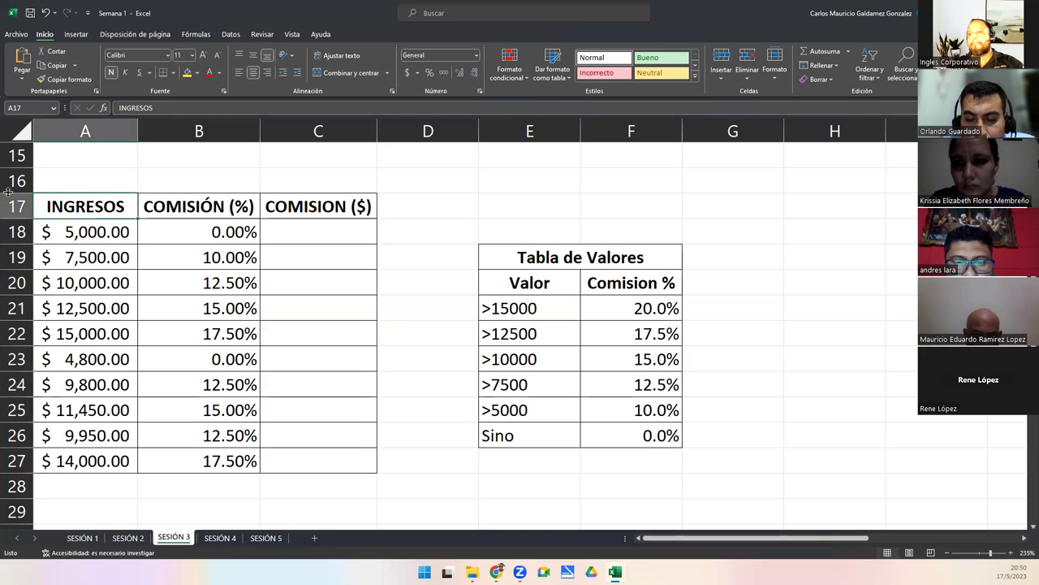
key(shift+super+s)
drag(3, 192, 749, 503)
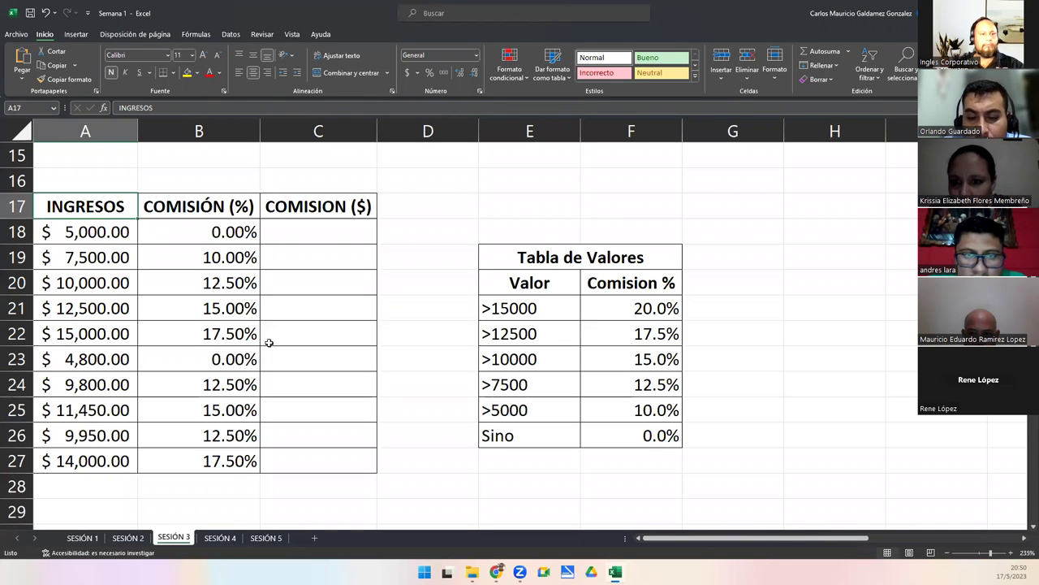
Step: Examine the INGRESOS, COMISIÓN (%) and COMISION ($) columns and the thresholds and percentages in the commission Tabla de Valores
click(341, 281)
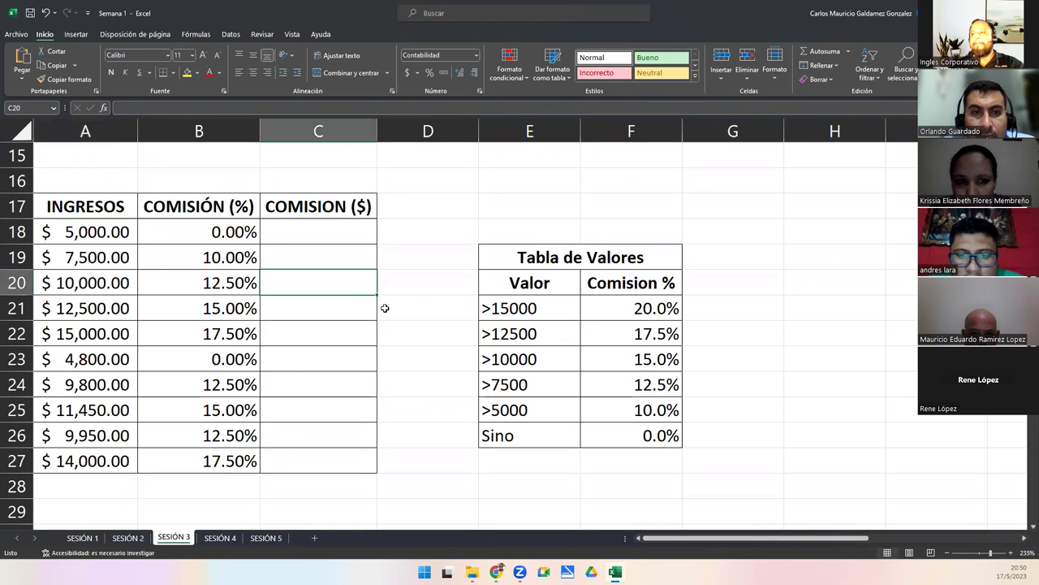
click(1025, 524)
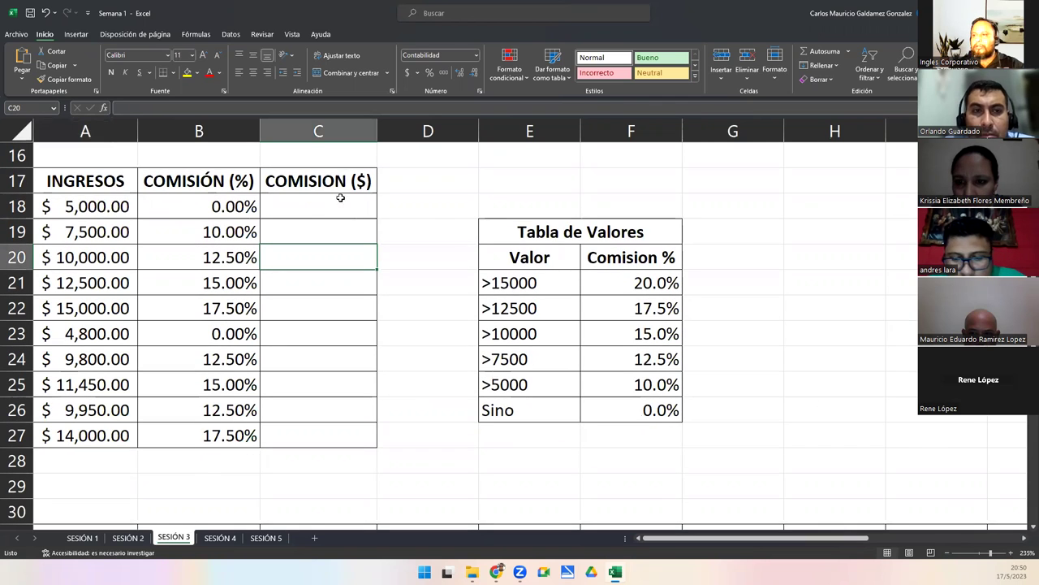
click(60, 200)
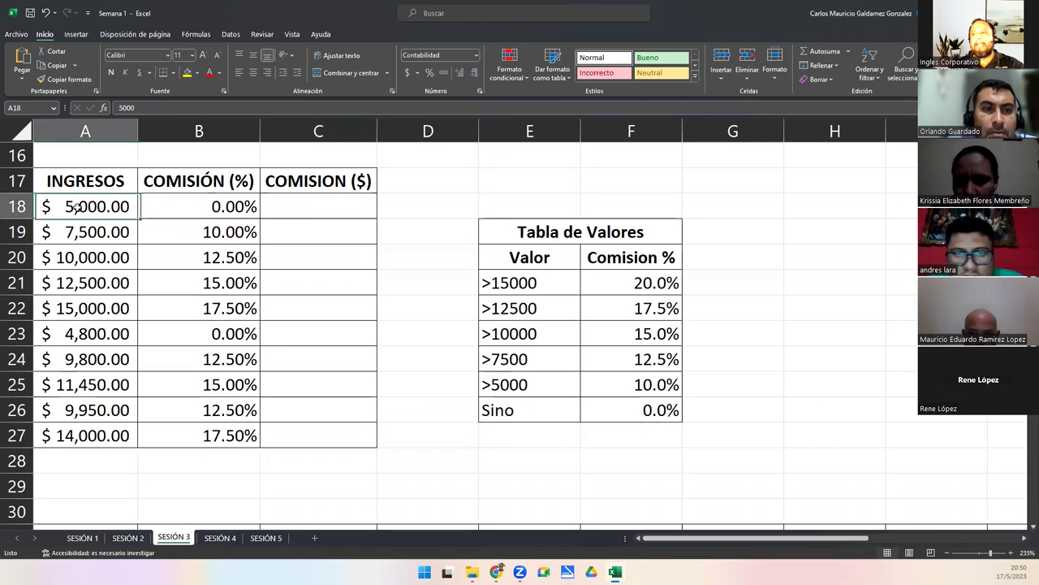
click(200, 187)
click(292, 191)
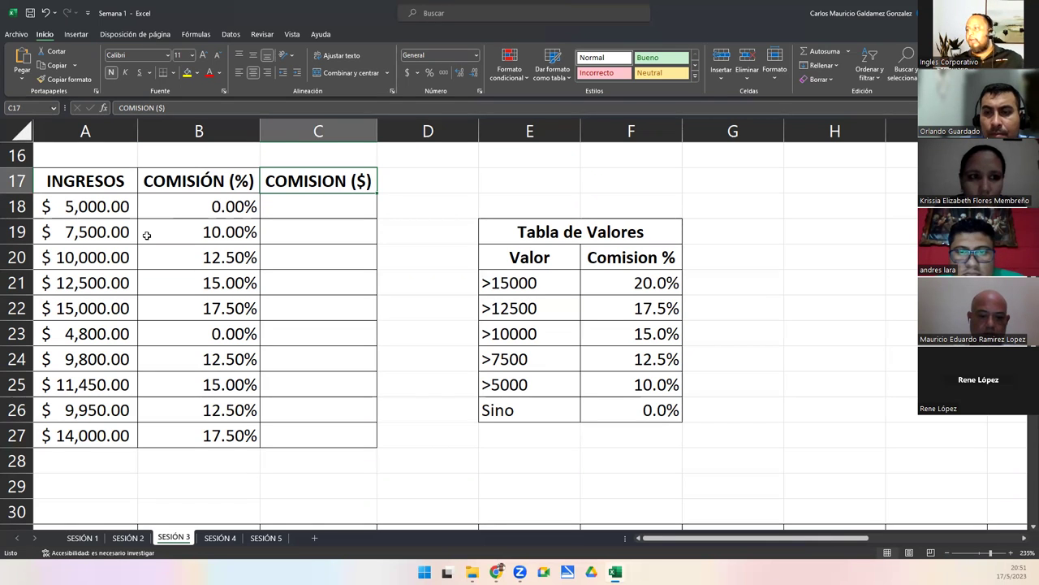
drag(520, 230, 586, 406)
click(584, 411)
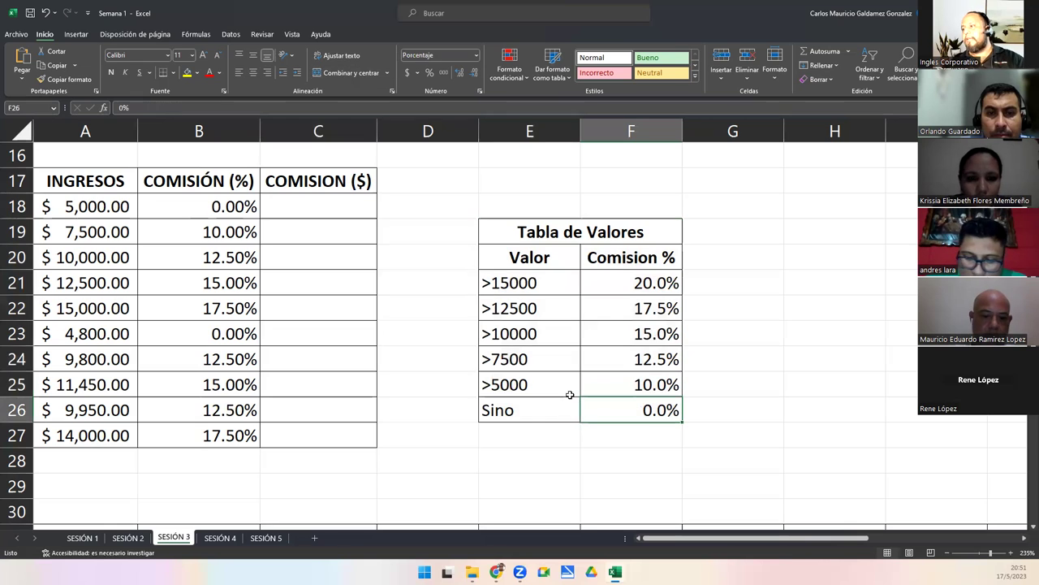
click(516, 283)
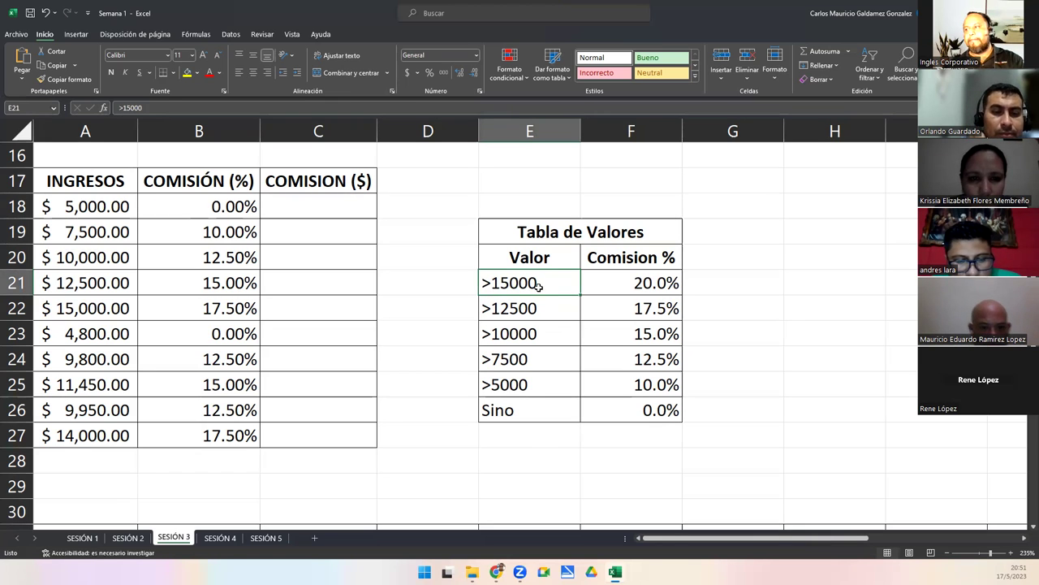
Step: Match each income threshold in the commission Tabla de Valores with its percentage, from >15000 down to Sino
click(601, 286)
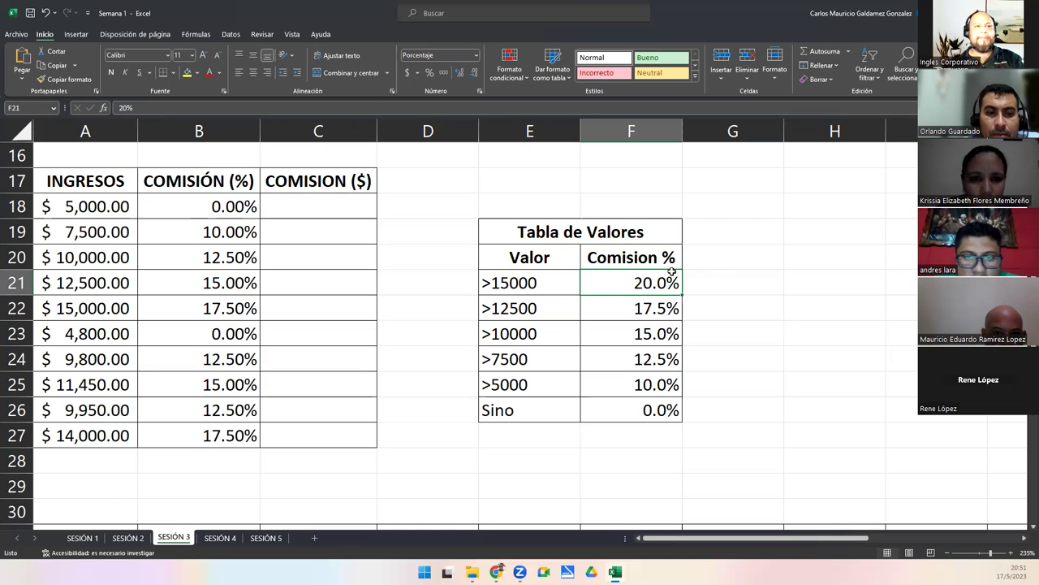
click(535, 282)
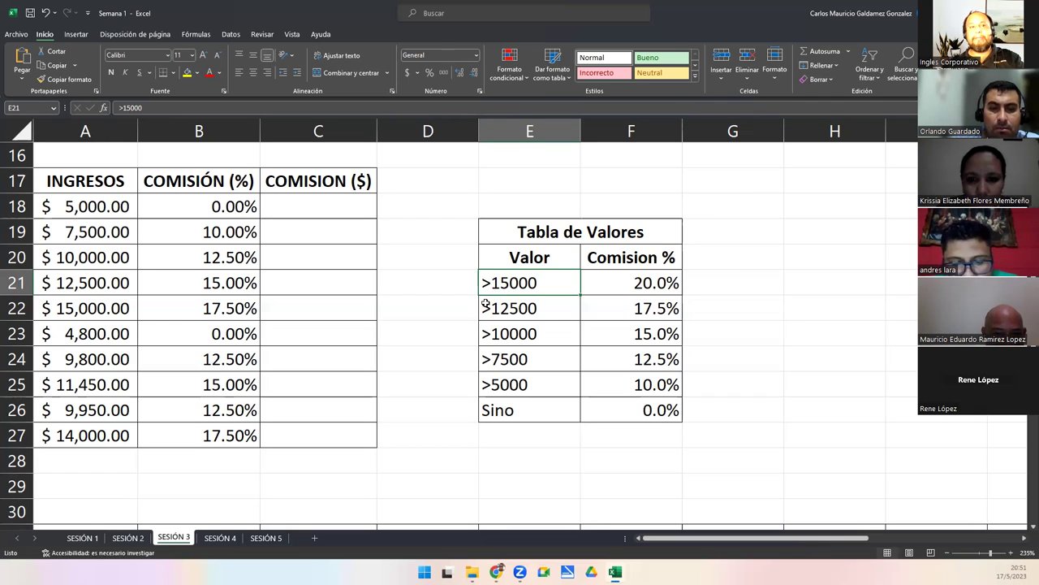
click(627, 285)
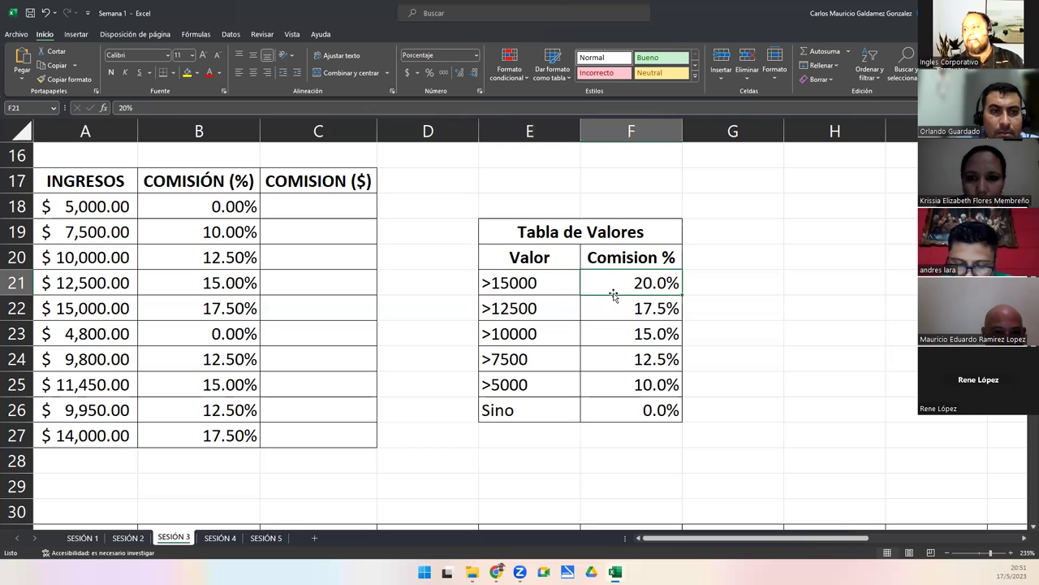
click(540, 308)
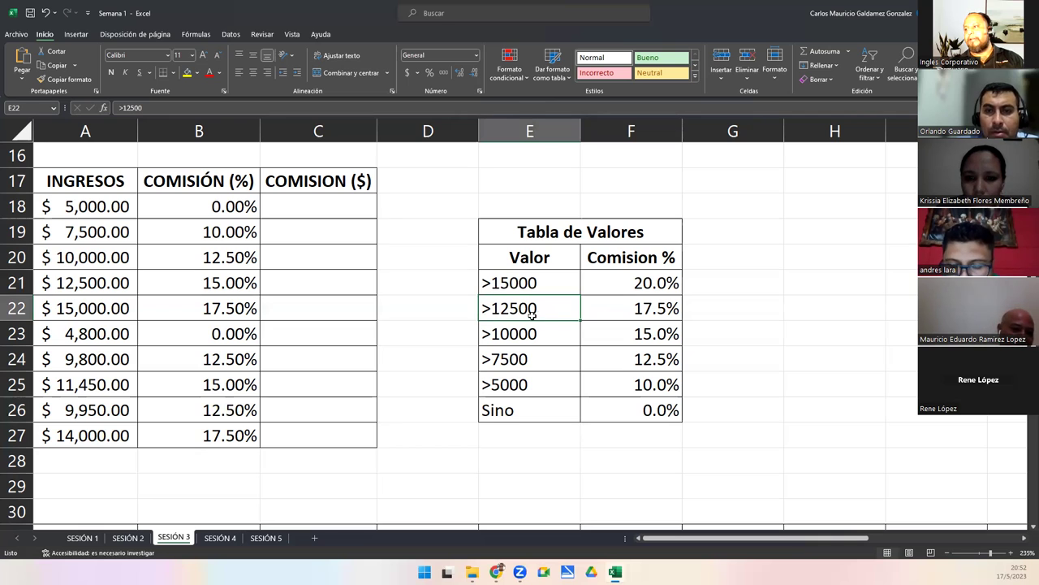
click(639, 315)
click(514, 337)
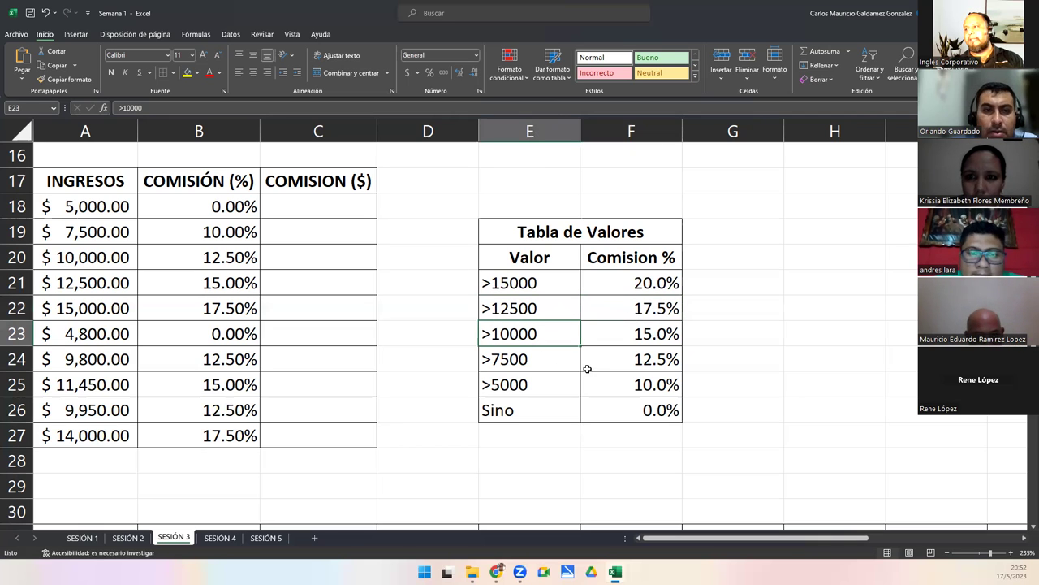
click(641, 341)
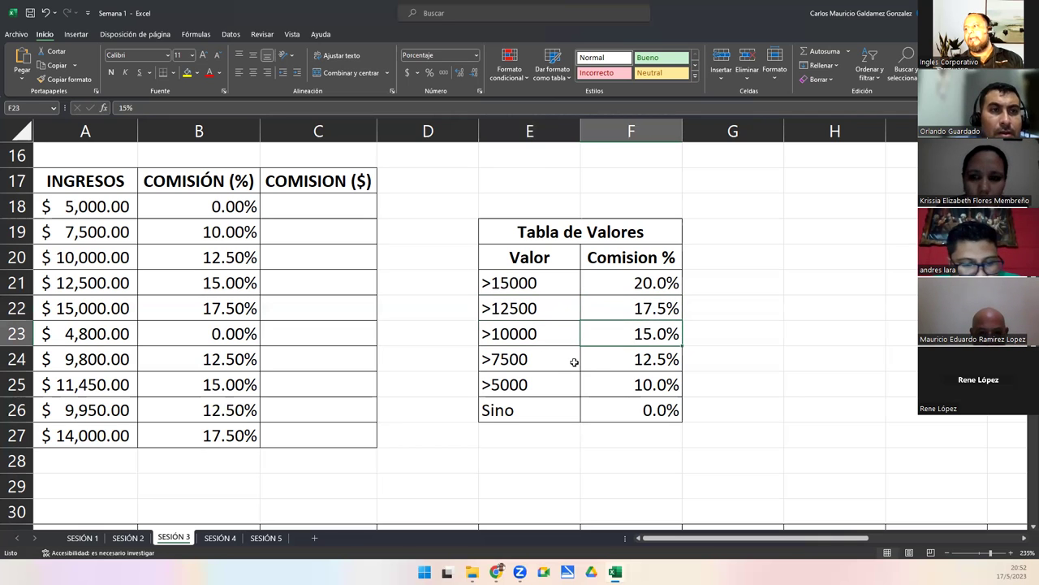
click(504, 363)
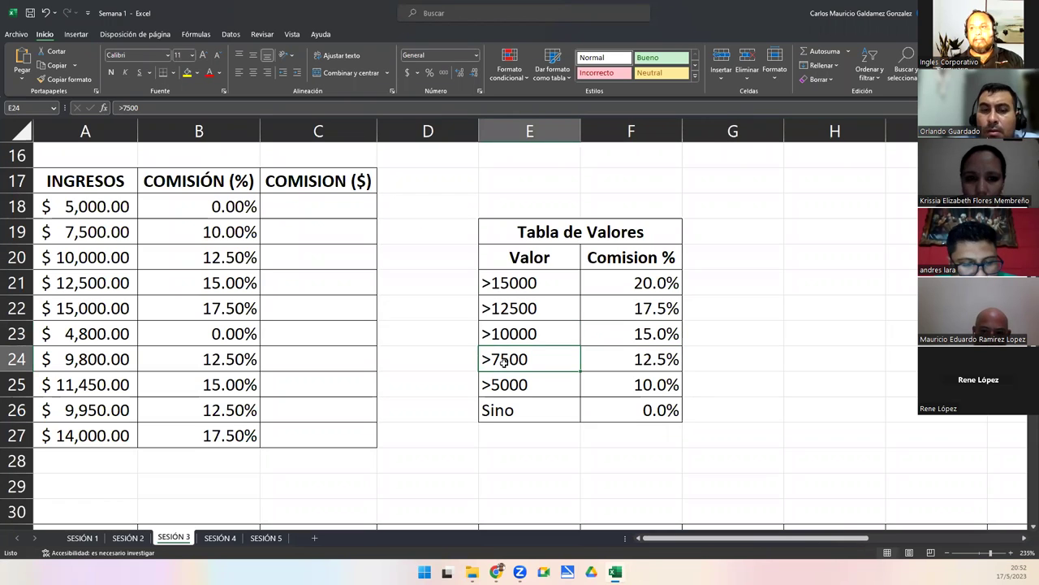
click(625, 359)
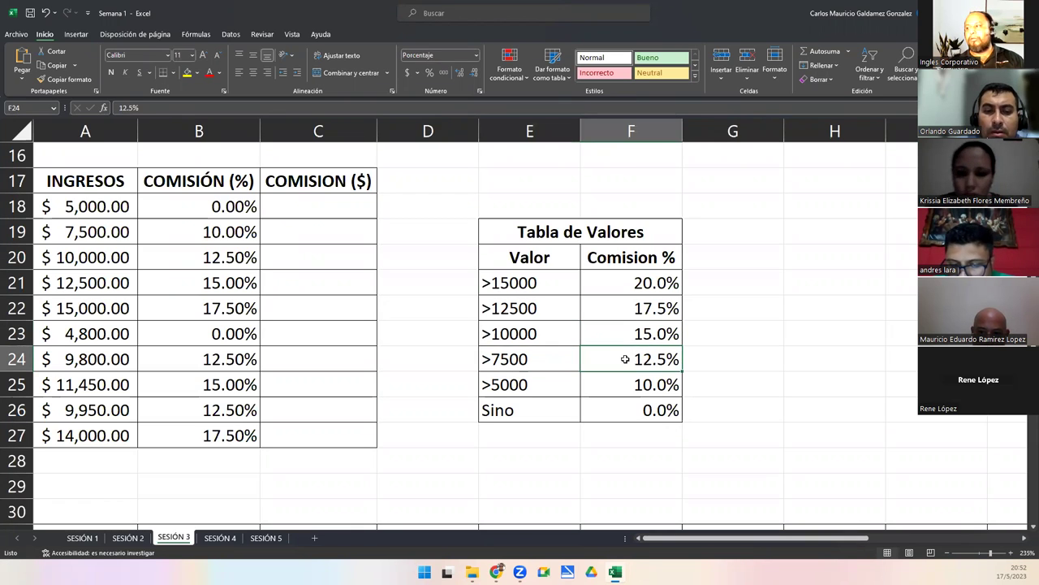
click(527, 384)
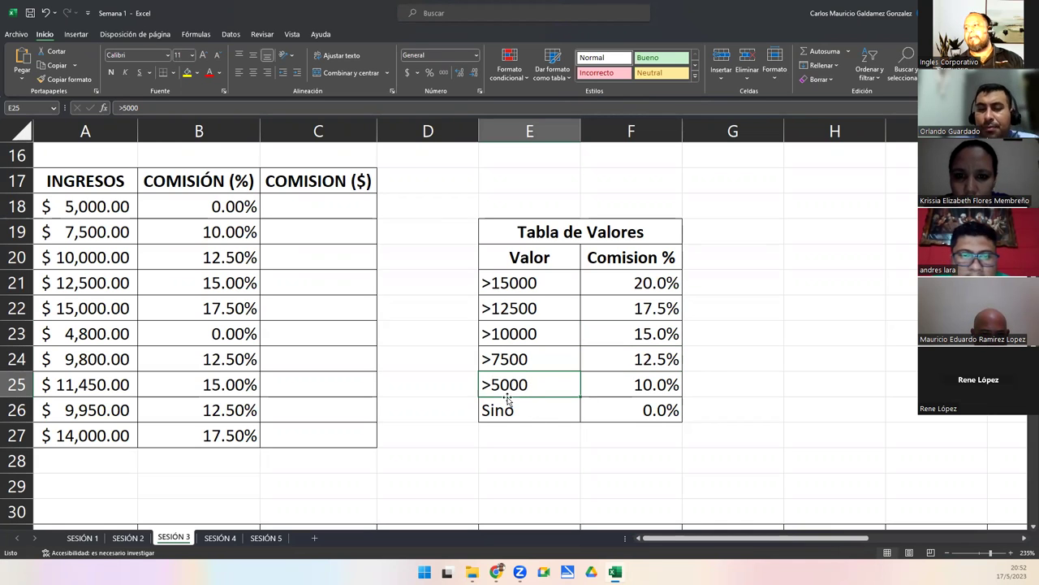
click(629, 396)
click(524, 411)
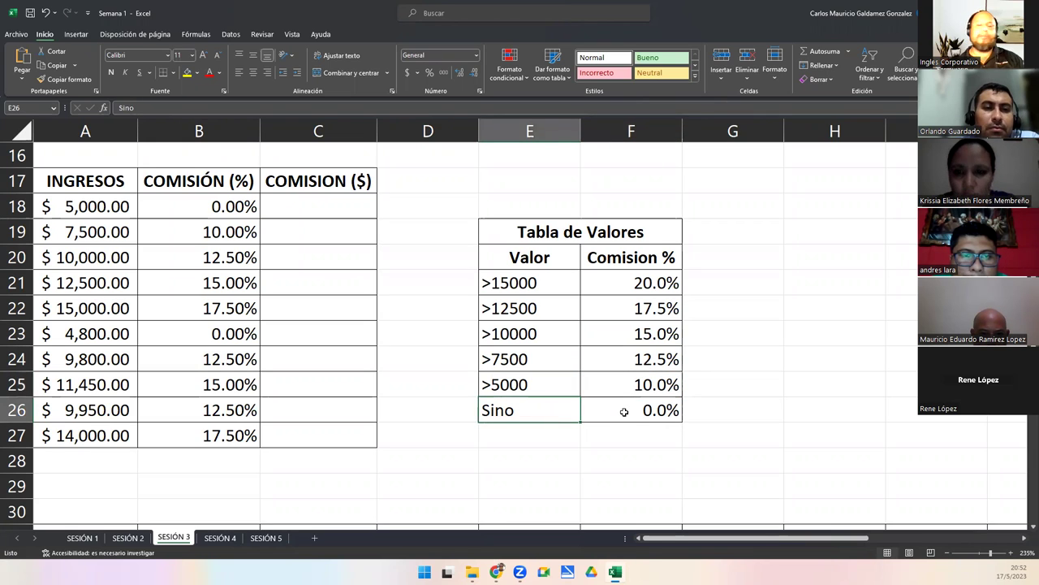
click(635, 411)
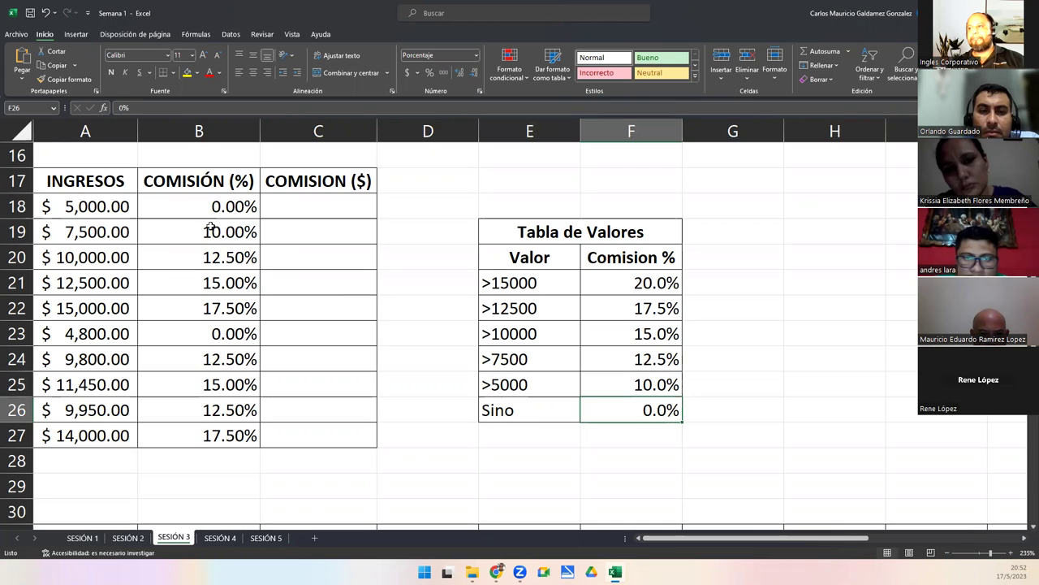
Step: Clear the COMISIÓN (%) formulas in B18:B27
drag(183, 206, 213, 432)
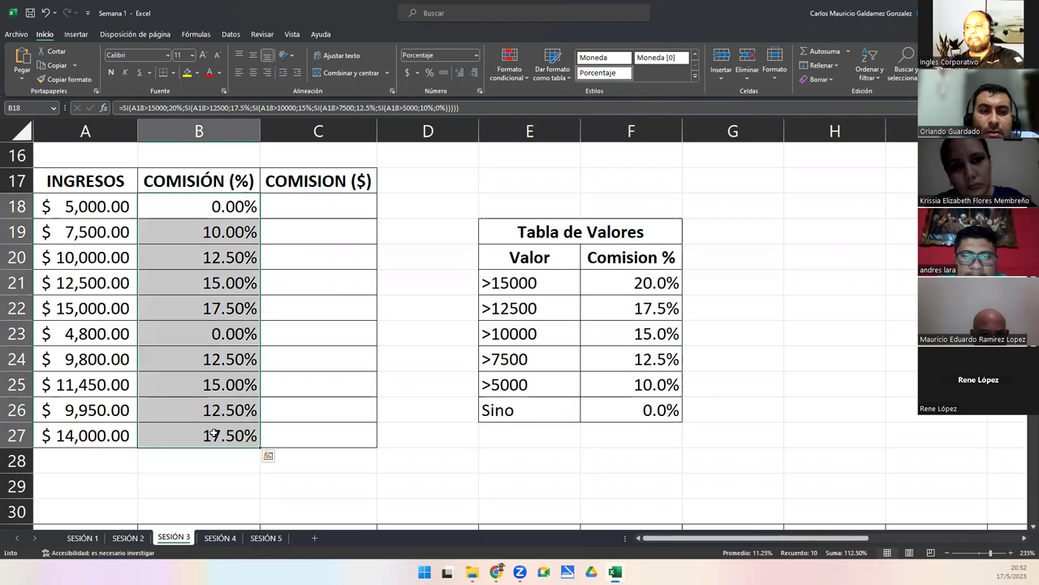
key(Delete)
click(214, 433)
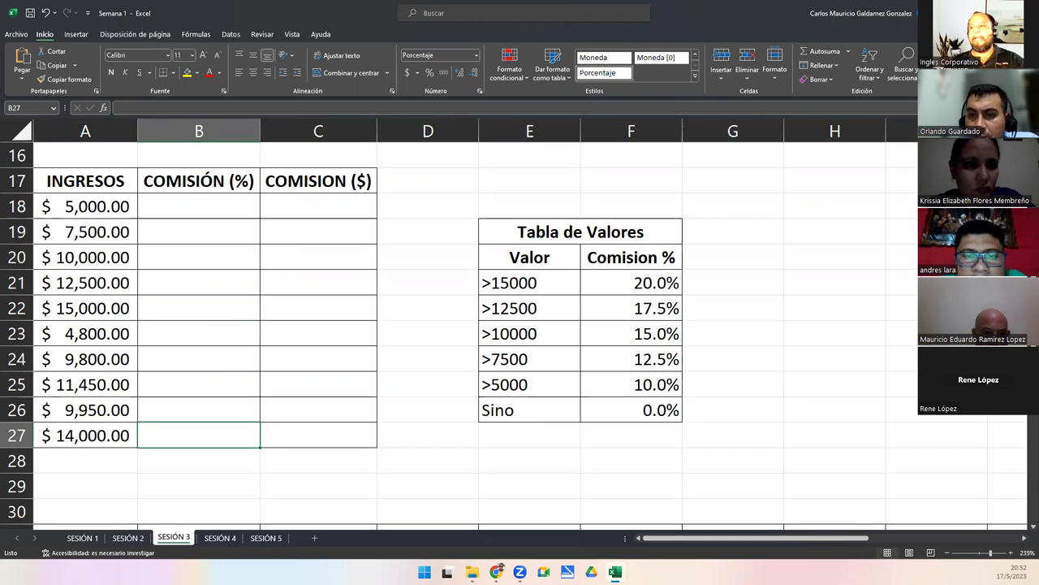
click(234, 276)
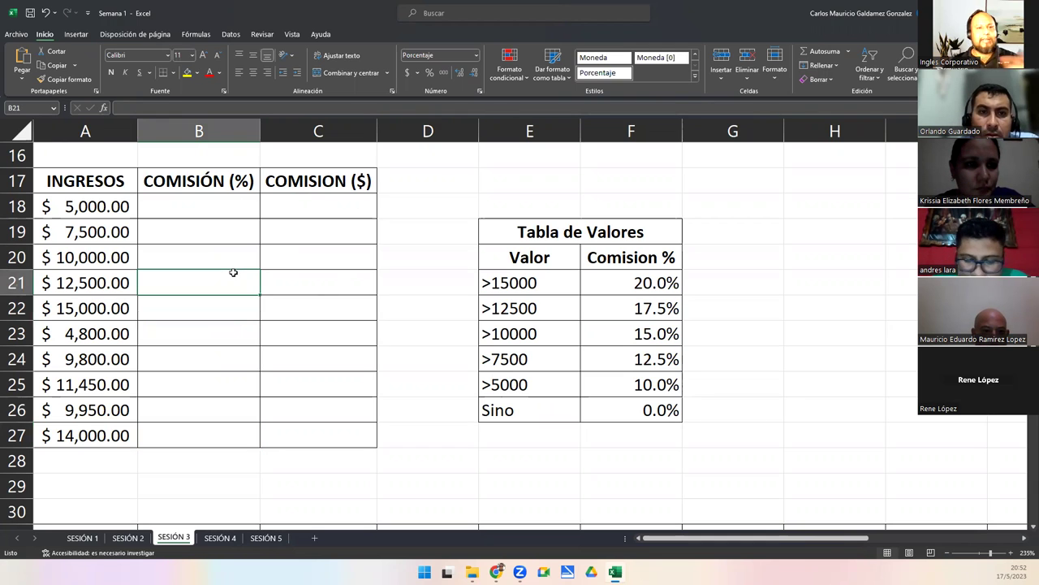
click(203, 205)
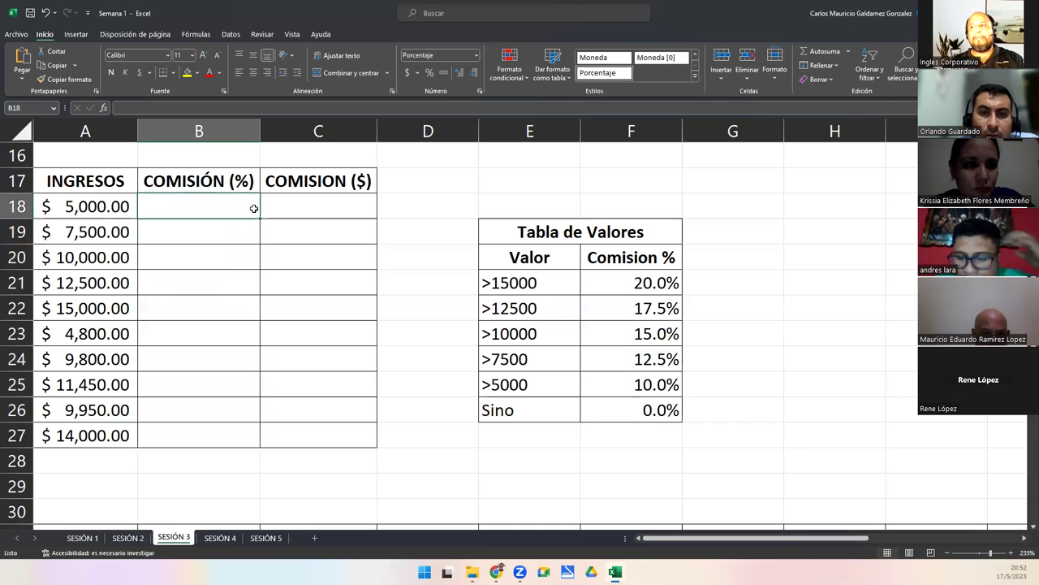
Step: Calculate COMISION ($) in C18 as income times commission percentage with =A18*B18, and fill the formula through C27
click(92, 183)
click(230, 184)
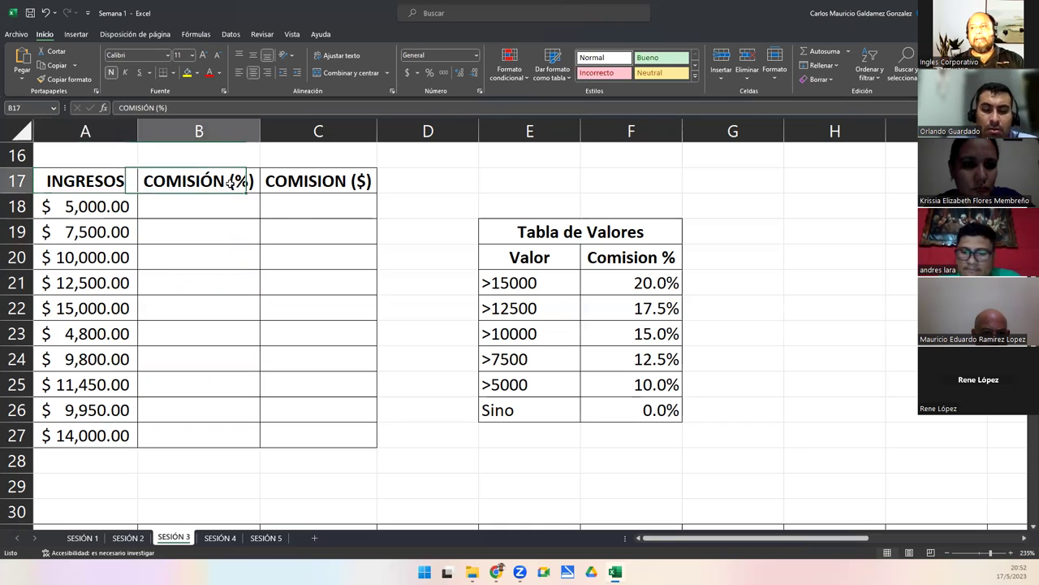
click(340, 206)
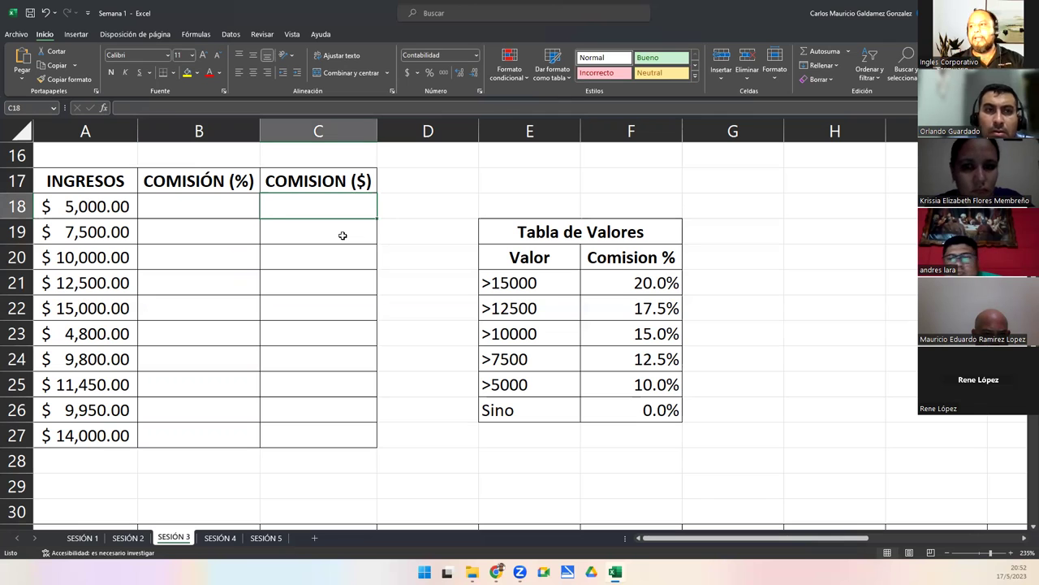
text(=)
key(Left)
key(Left)
text(*)
key(Left)
key(Return)
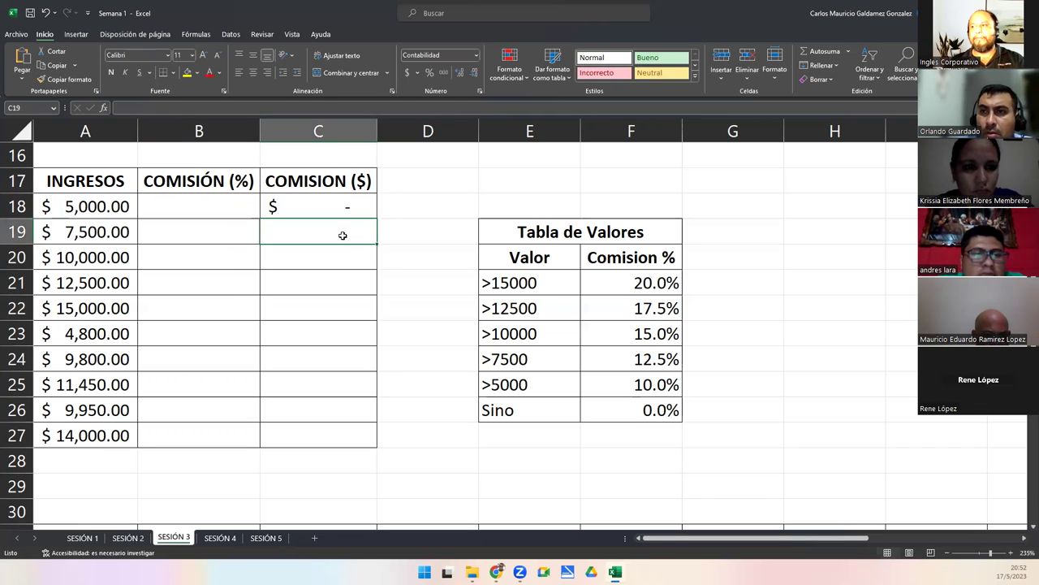
click(355, 208)
drag(375, 219, 358, 445)
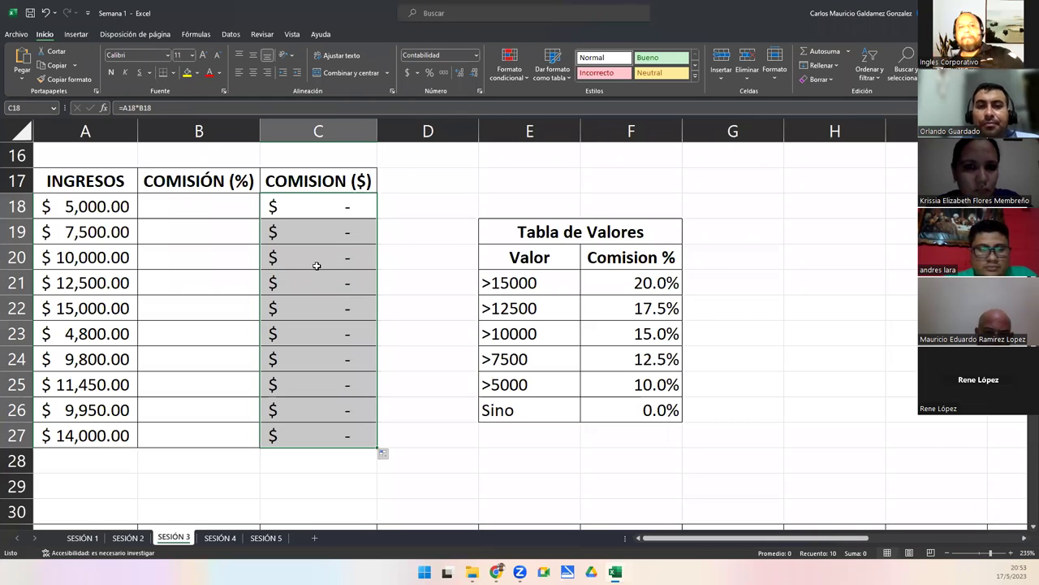
click(161, 209)
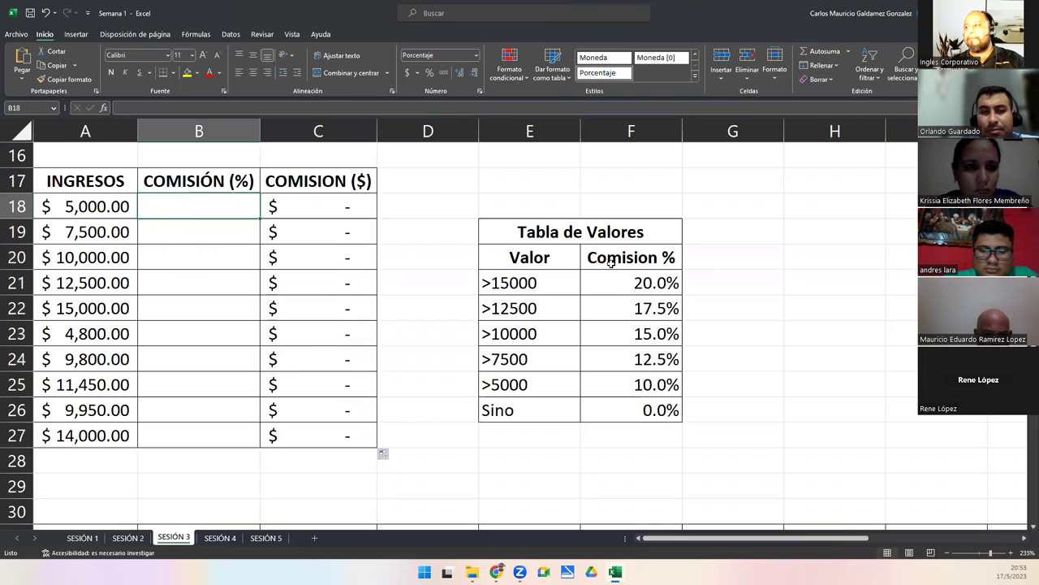
drag(638, 282, 598, 411)
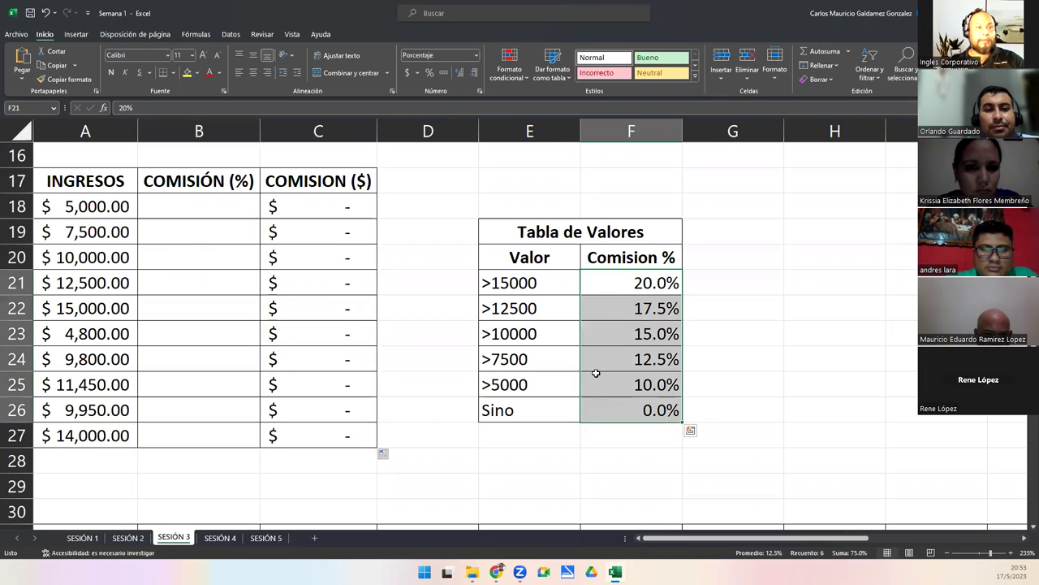
click(207, 214)
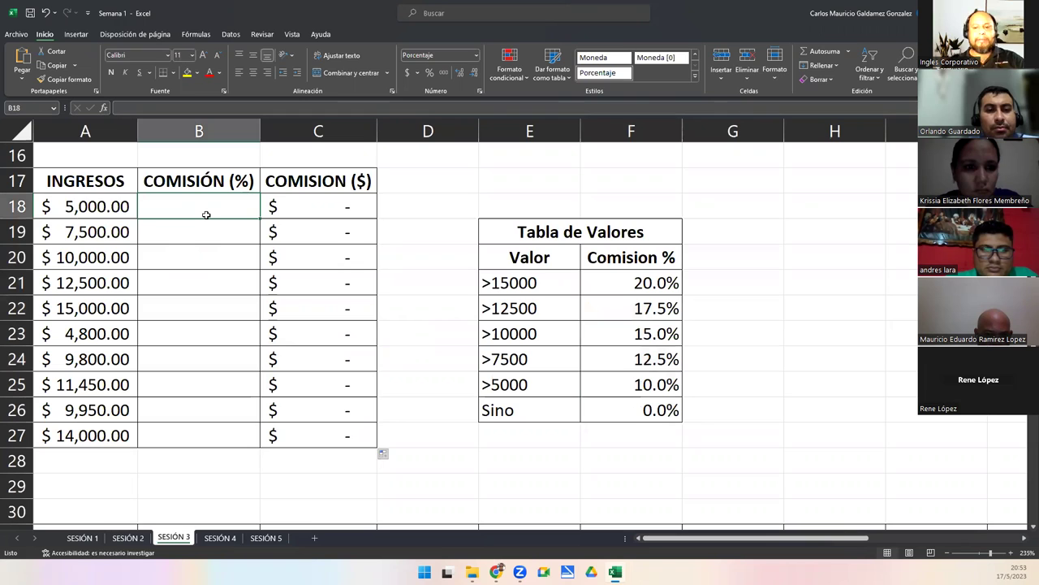
text(=)
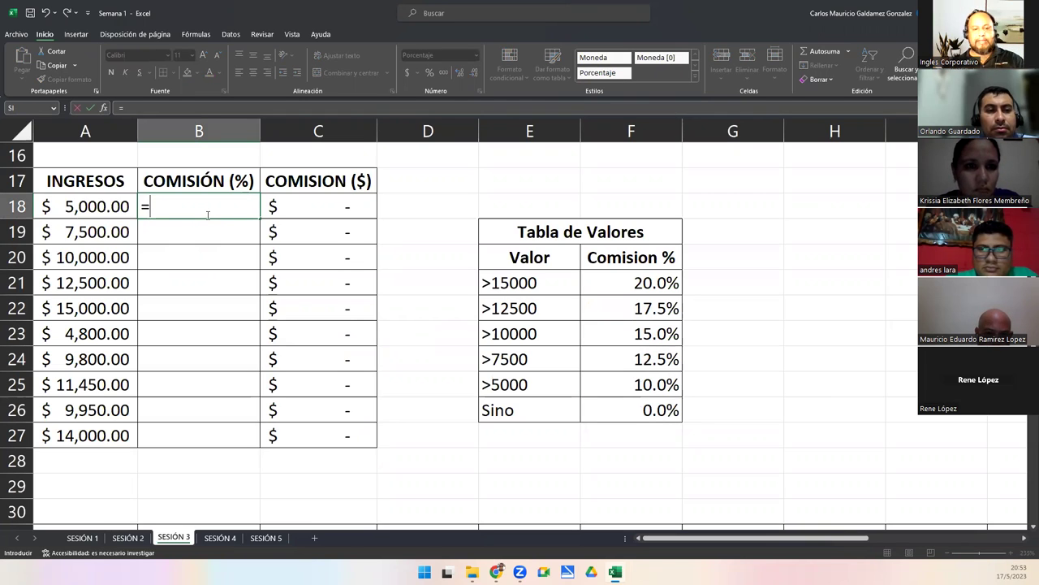
text(SI ()
click(95, 204)
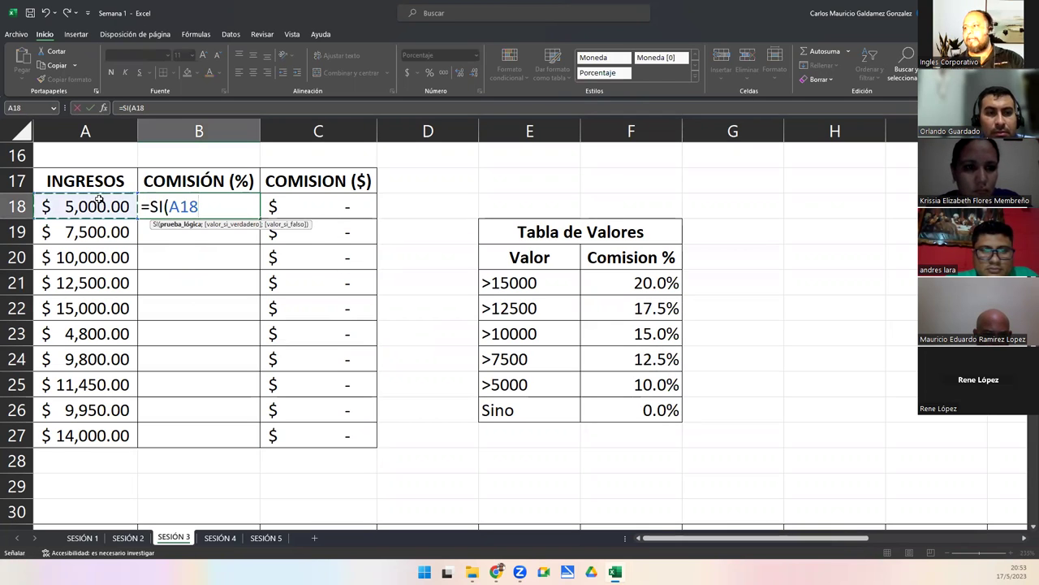
key(Escape)
click(487, 284)
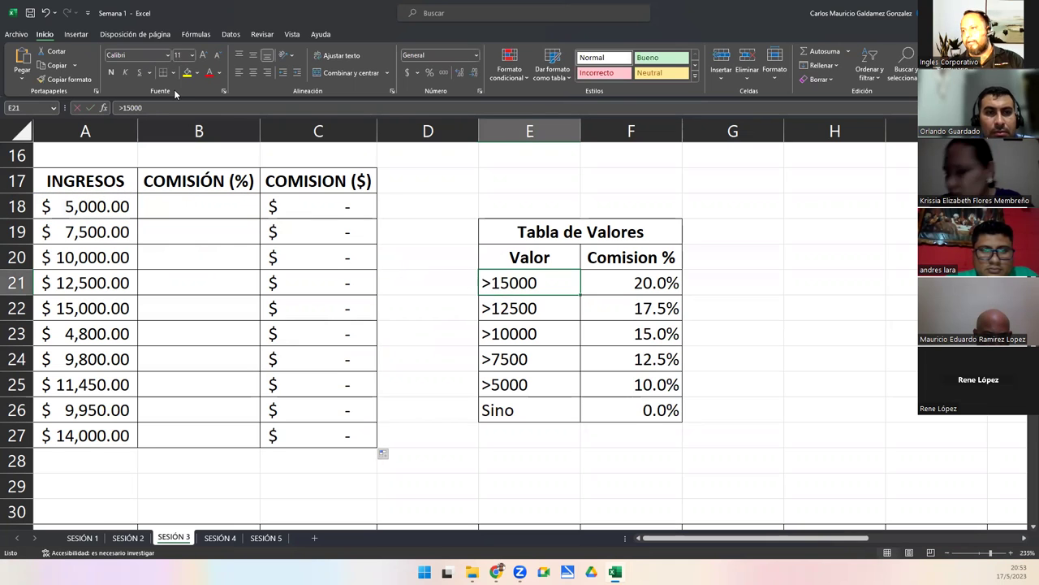
Step: Start an SI formula in B18 that tests A18>15000 and returns 20% when true
click(179, 213)
text(=SI()
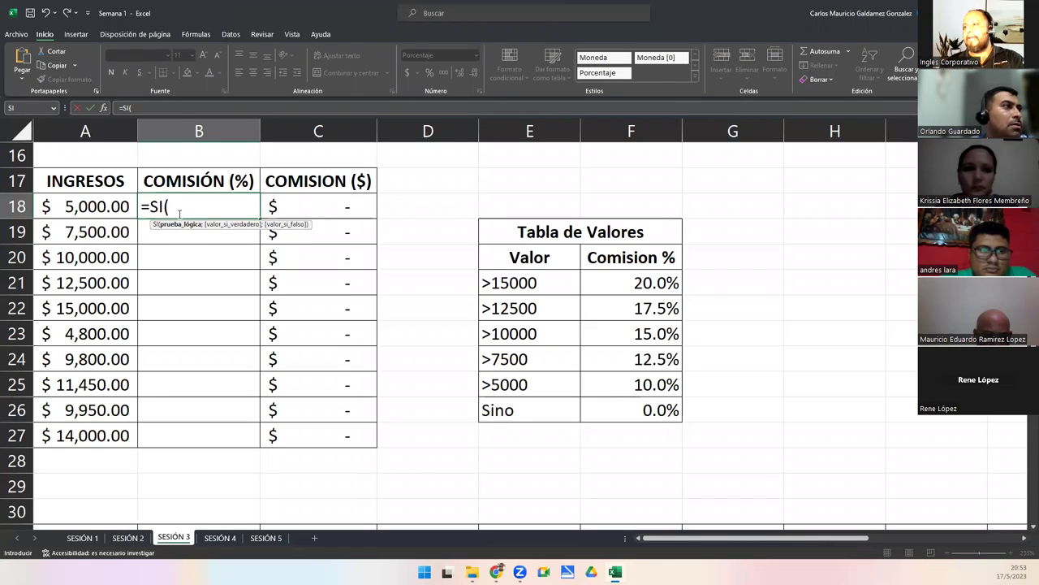
click(73, 208)
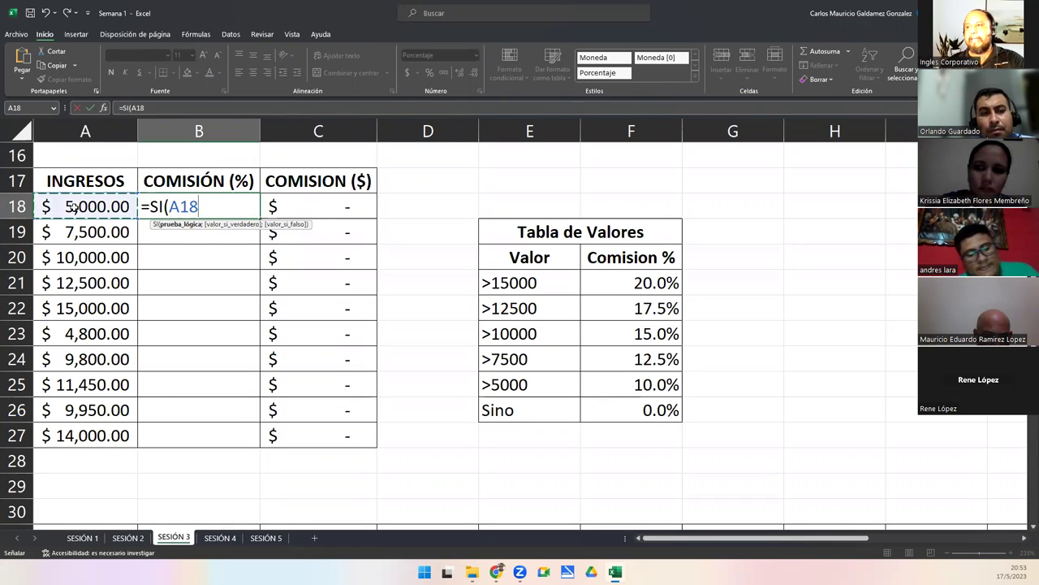
text(>15000)
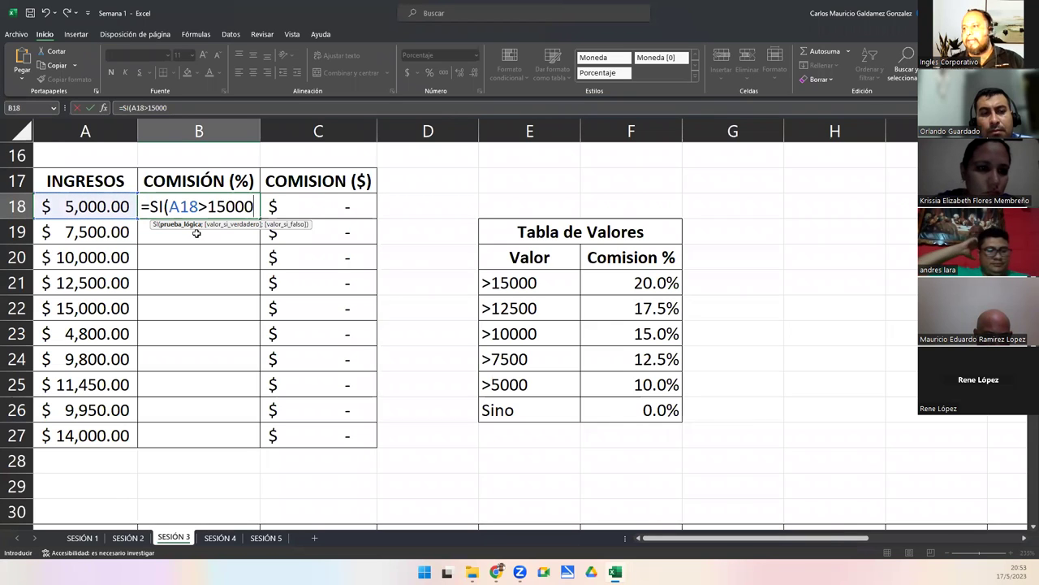
text(;)
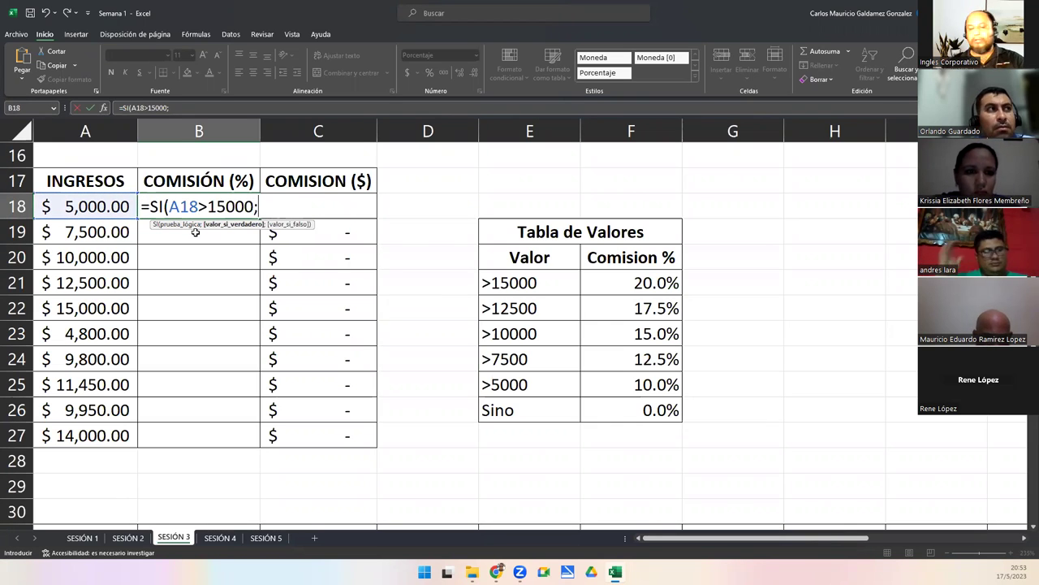
text(20%)
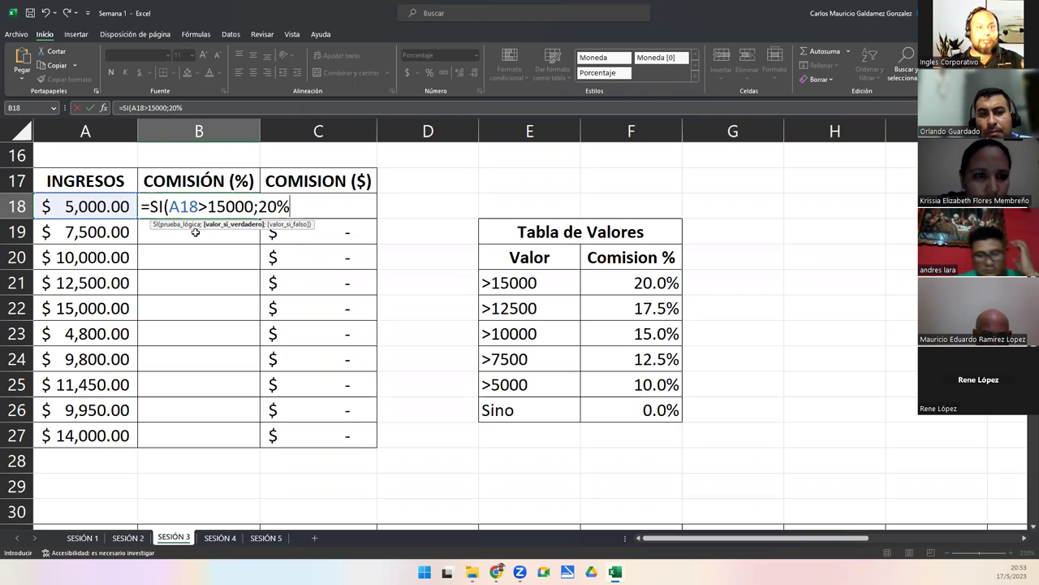
Step: Nest a second SI in the B18 formula that tests A18>12500 and returns 17.5% when true
text(;SI()
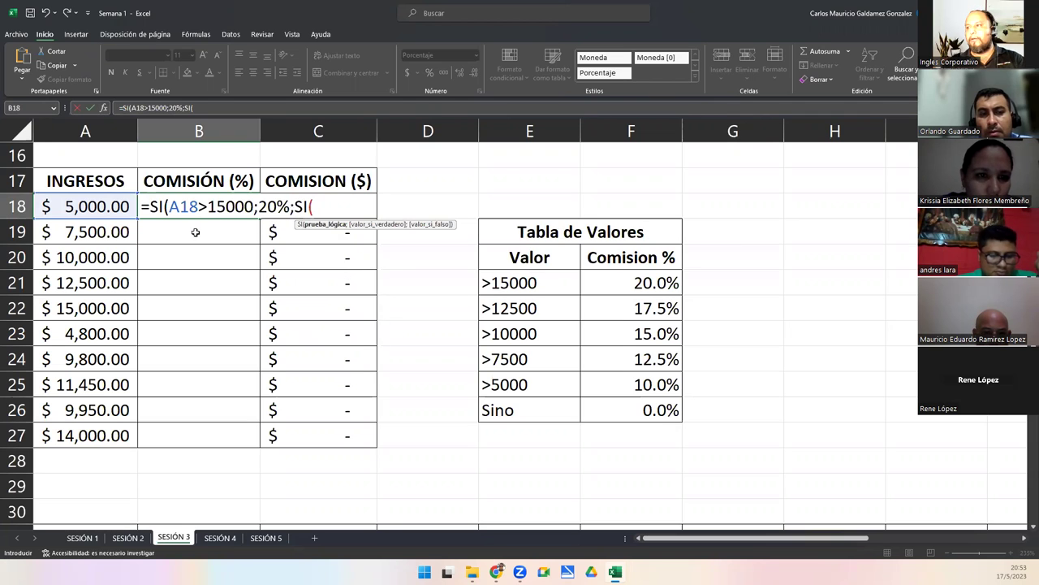
click(105, 209)
text(>15000)
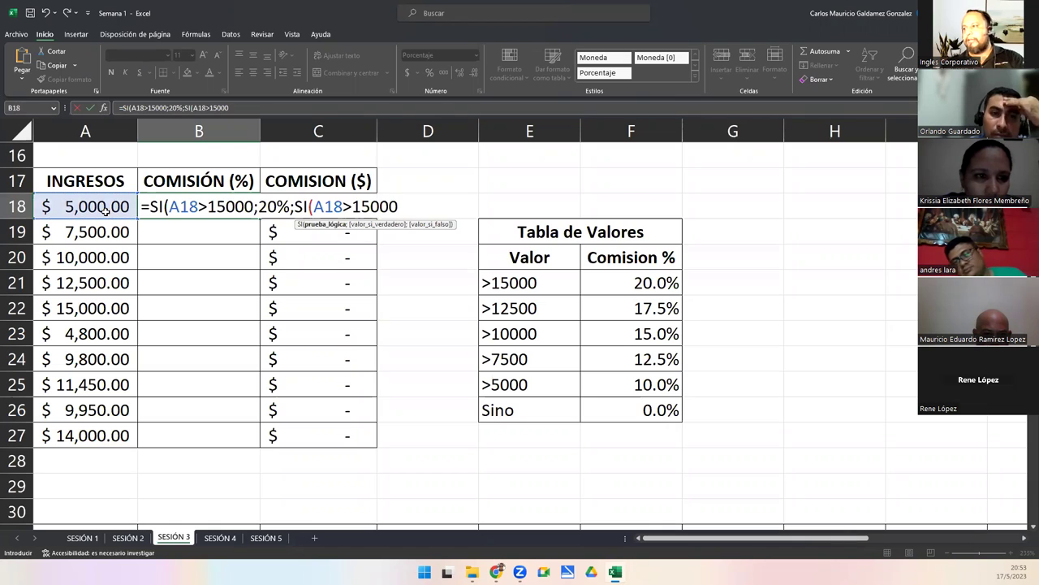
click(375, 207)
text(2500)
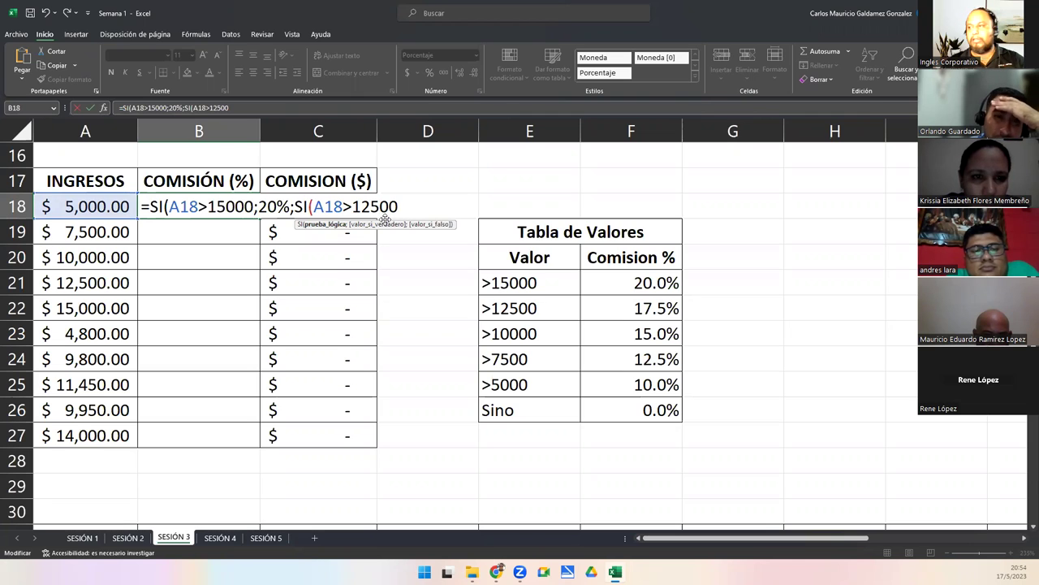
text(;)
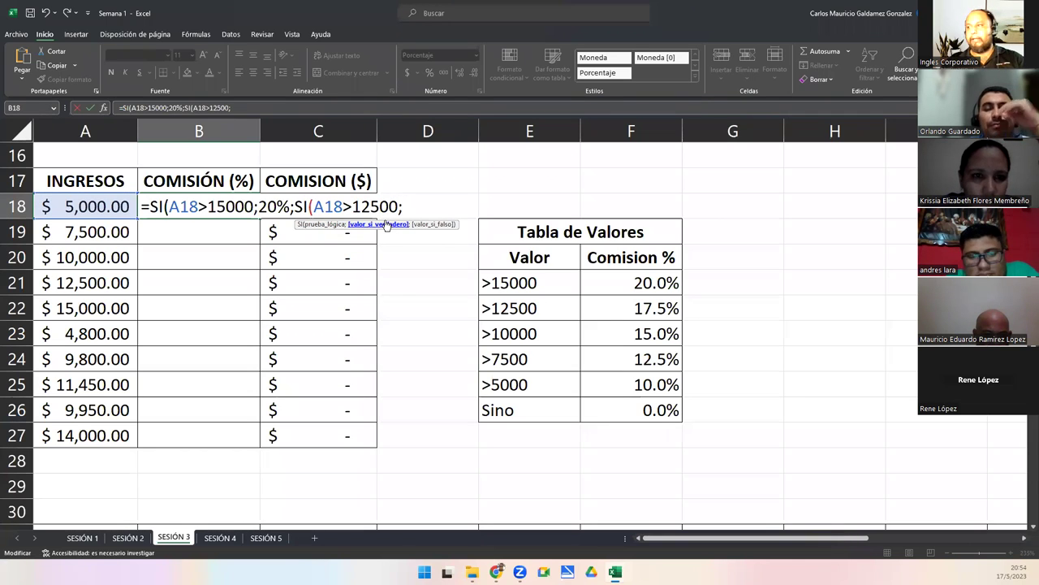
text(17.5)
key(BackSpace)
text(7.5%)
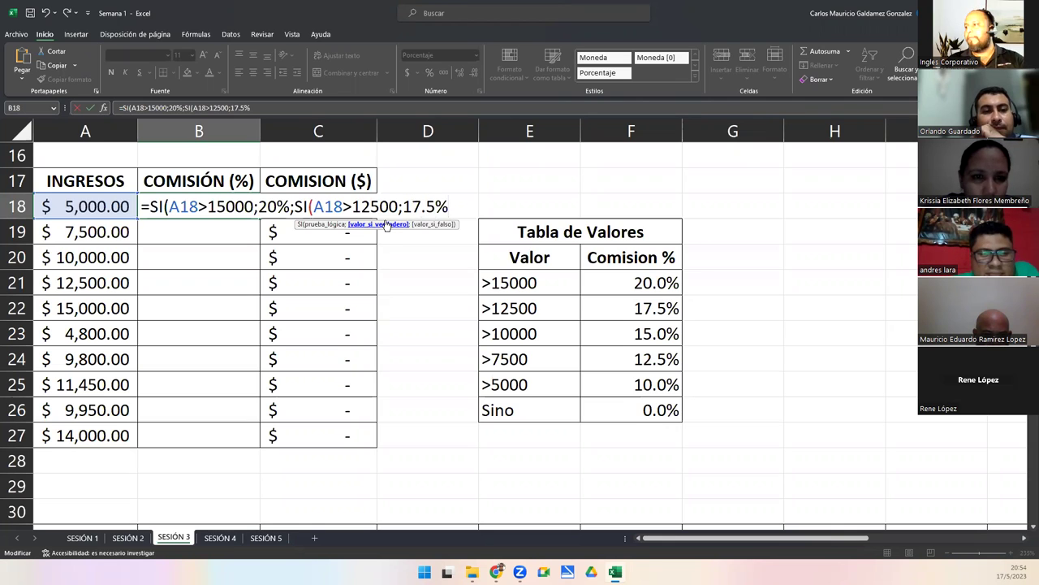
Step: Nest a third SI in the B18 formula that tests A18>10000 and returns 15% when true
text(;)
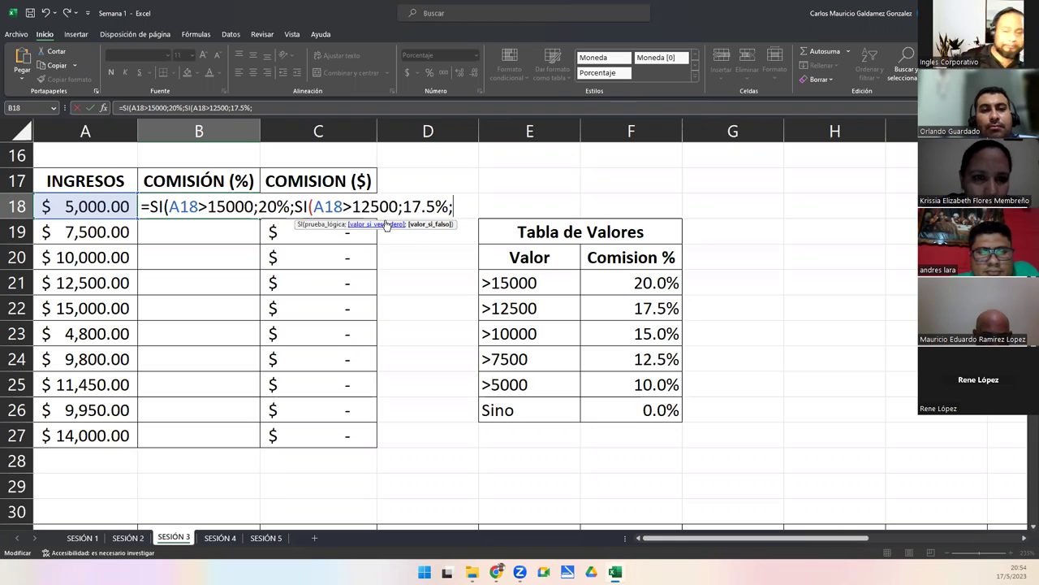
text(SI()
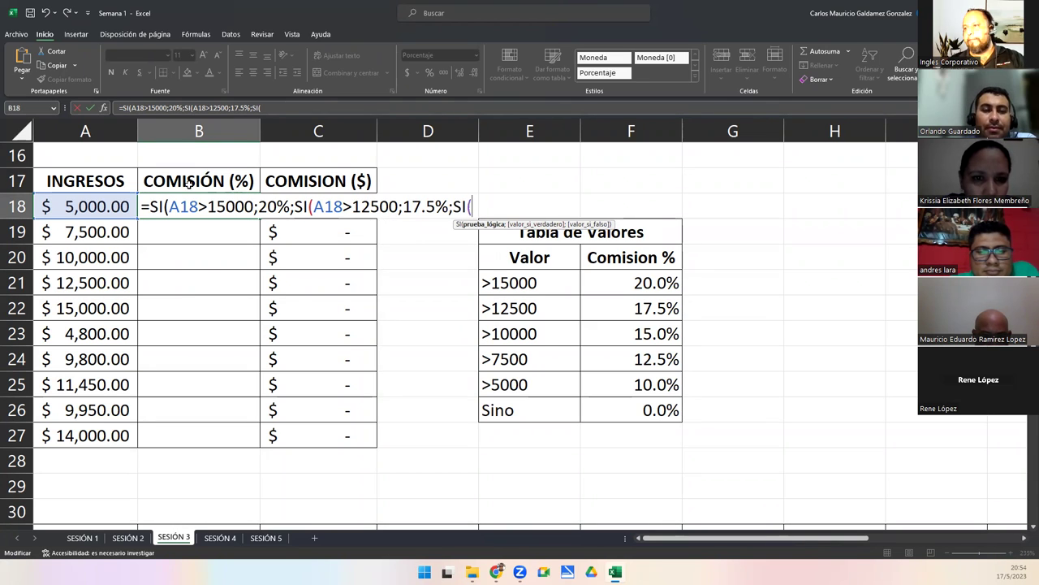
click(97, 207)
text(>15000)
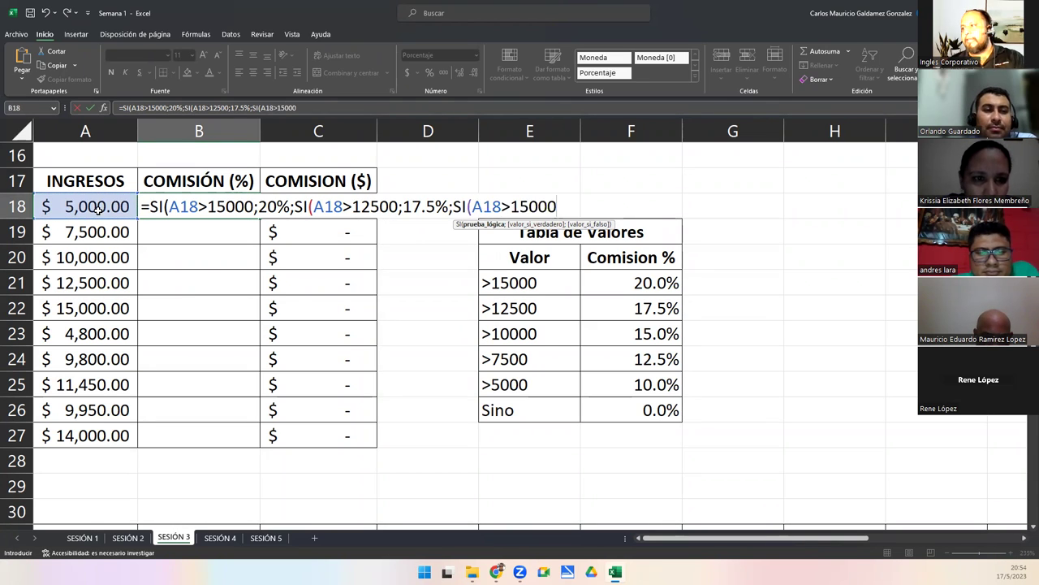
click(526, 208)
key(BackSpace)
text(0)
key(End)
text(;1)
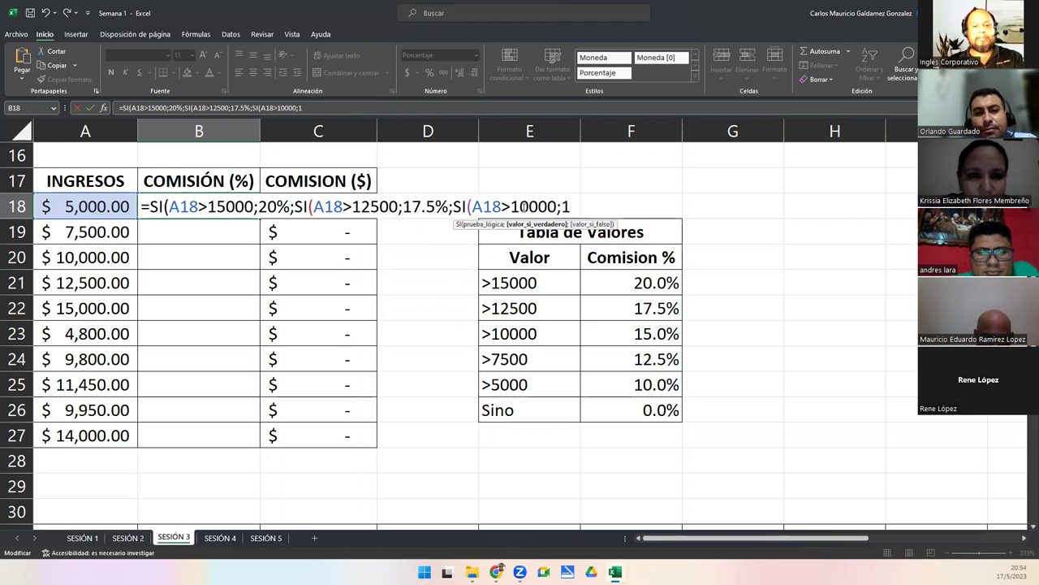
text(5%;)
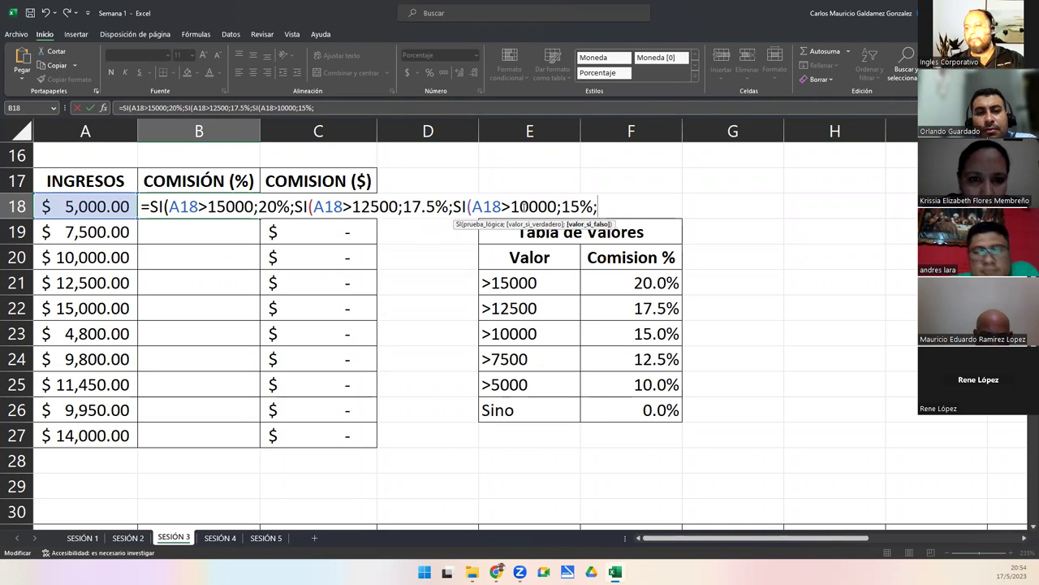
Step: Nest a fourth SI in the B18 formula that tests A18>7500 and returns 12.5% when true
text(SI()
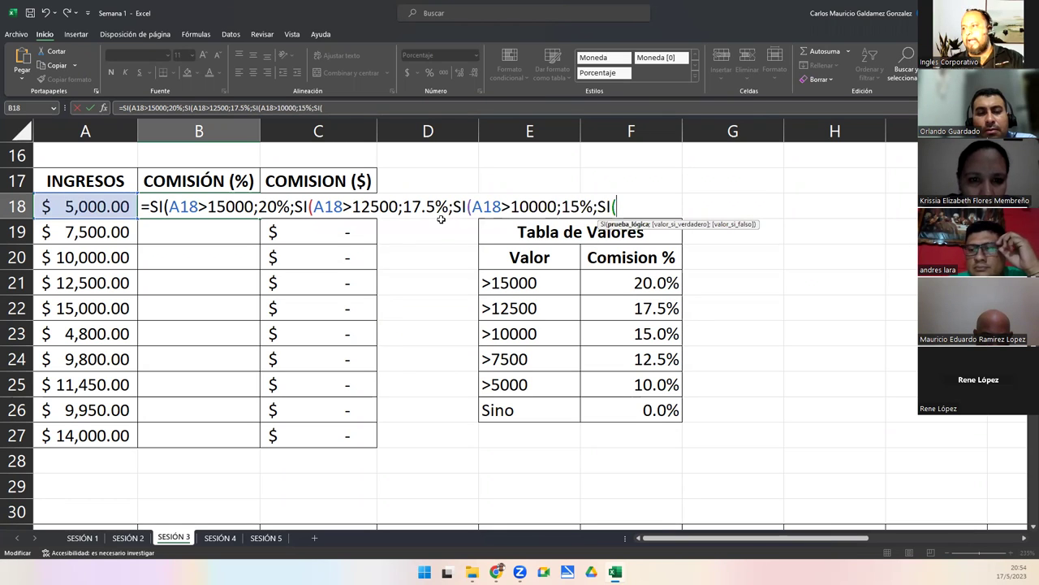
text(A18)
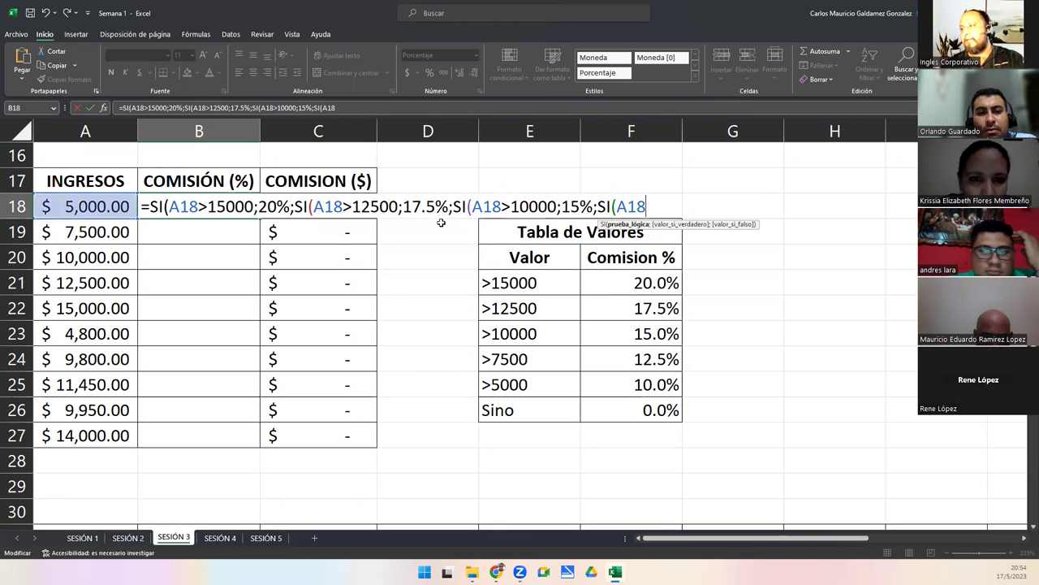
text(>15000)
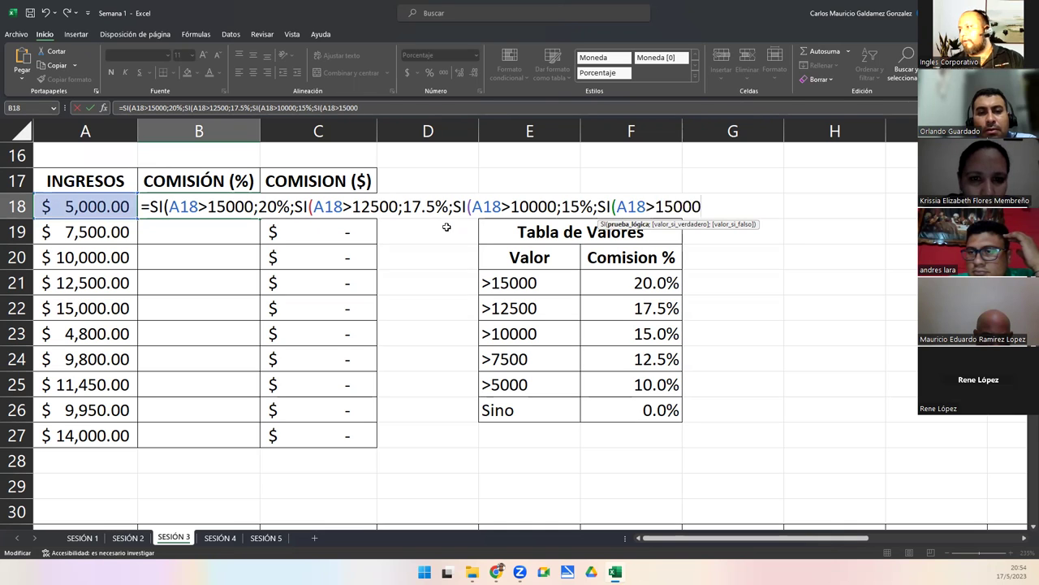
drag(655, 207, 680, 209)
text(7500)
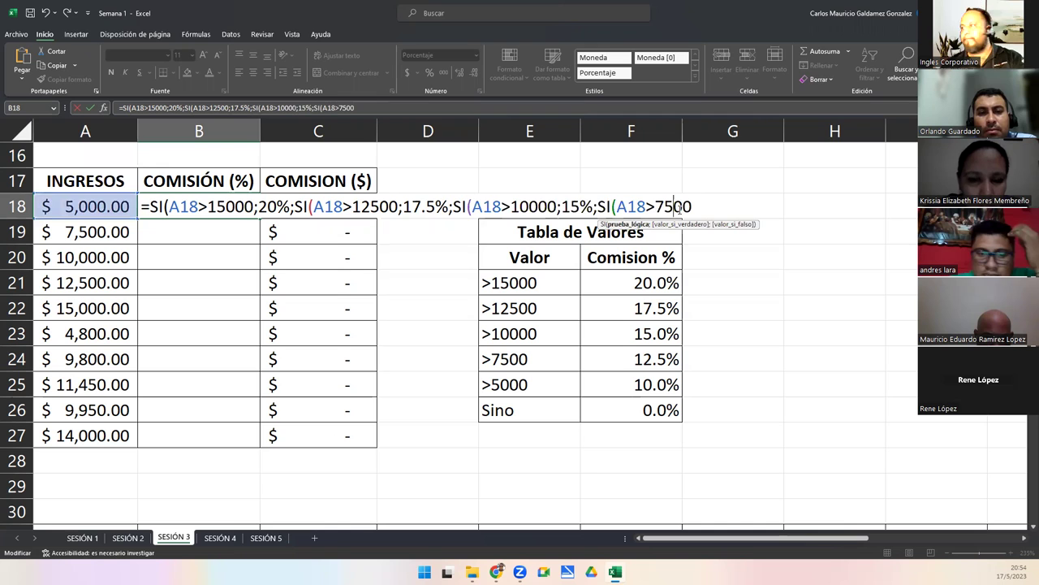
text(;)
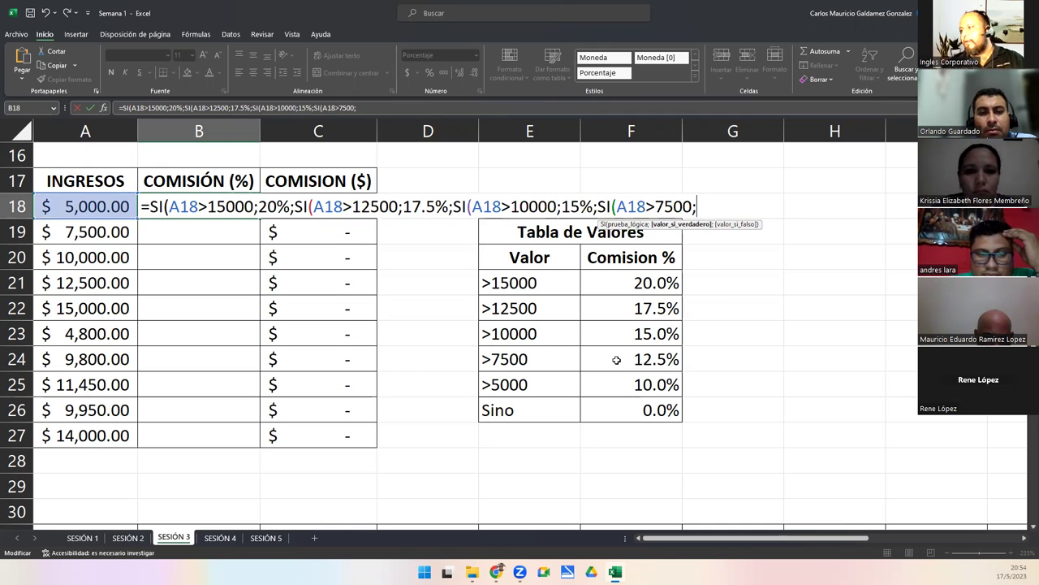
text(12.5%)
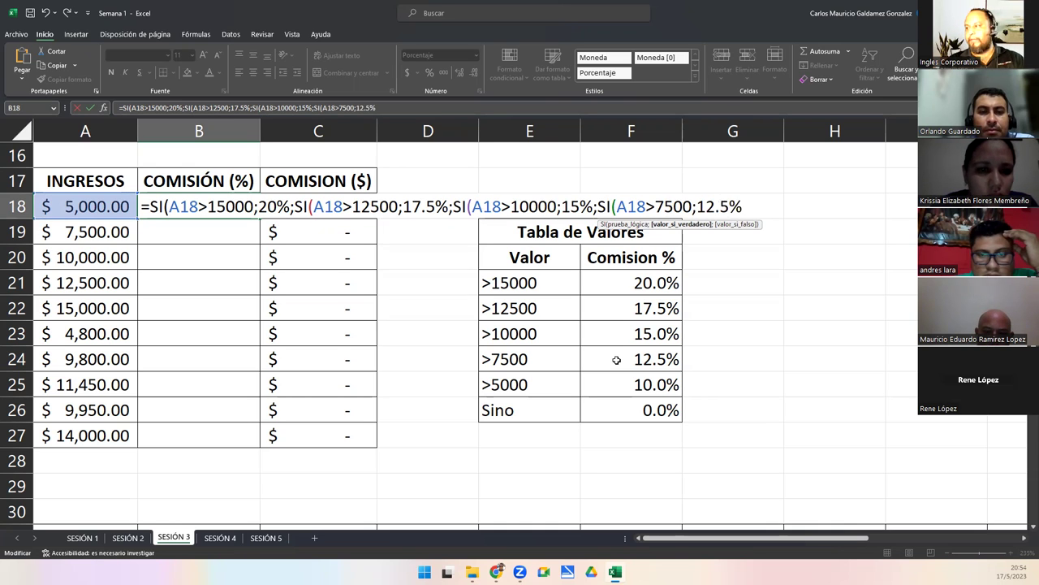
Step: Nest a fifth SI in the B18 formula that tests A18>5000 and returns 10% when true
text(;SI()
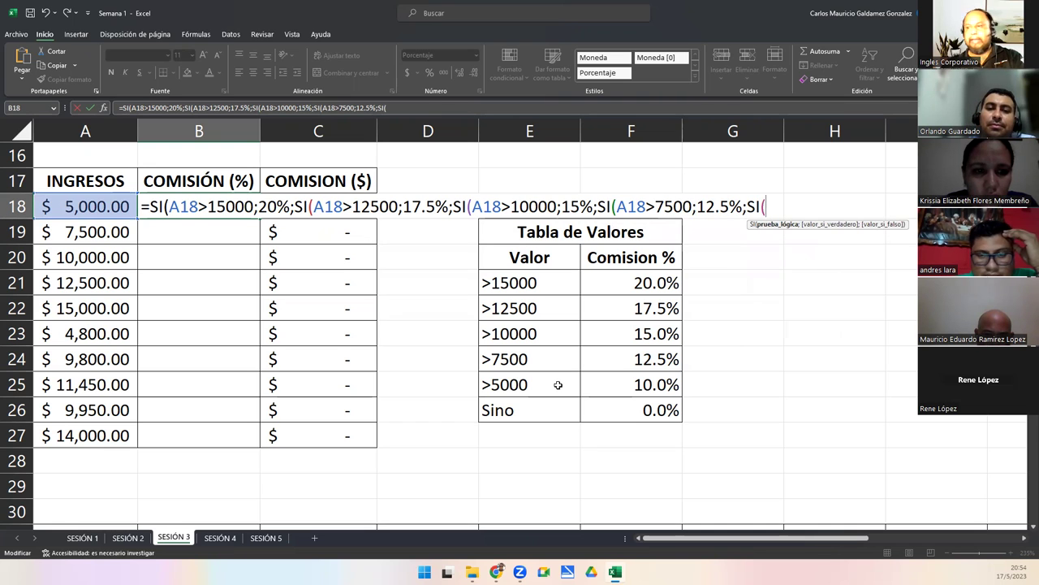
text(A18>15000)
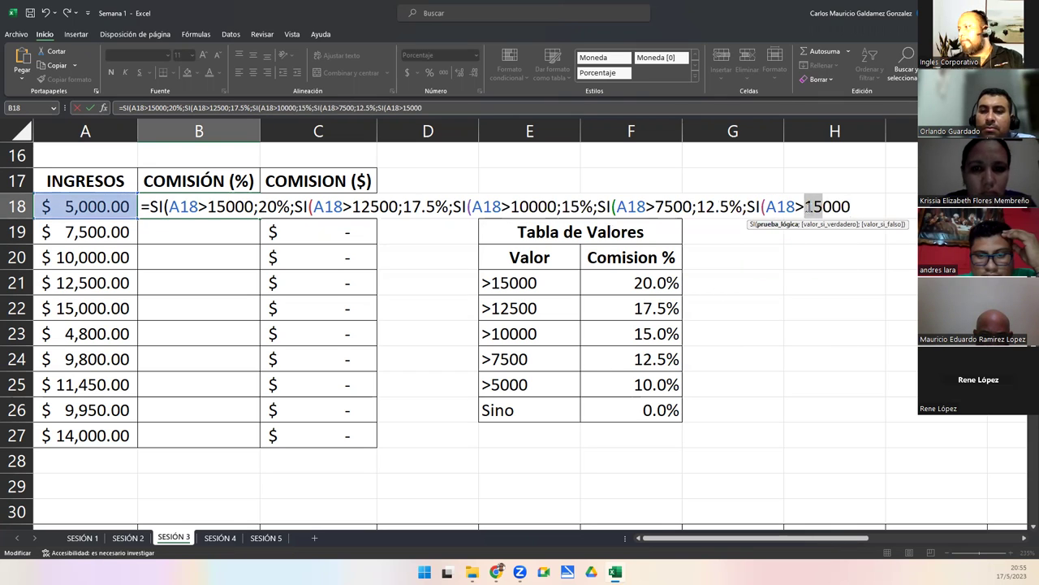
click(810, 209)
key(Delete)
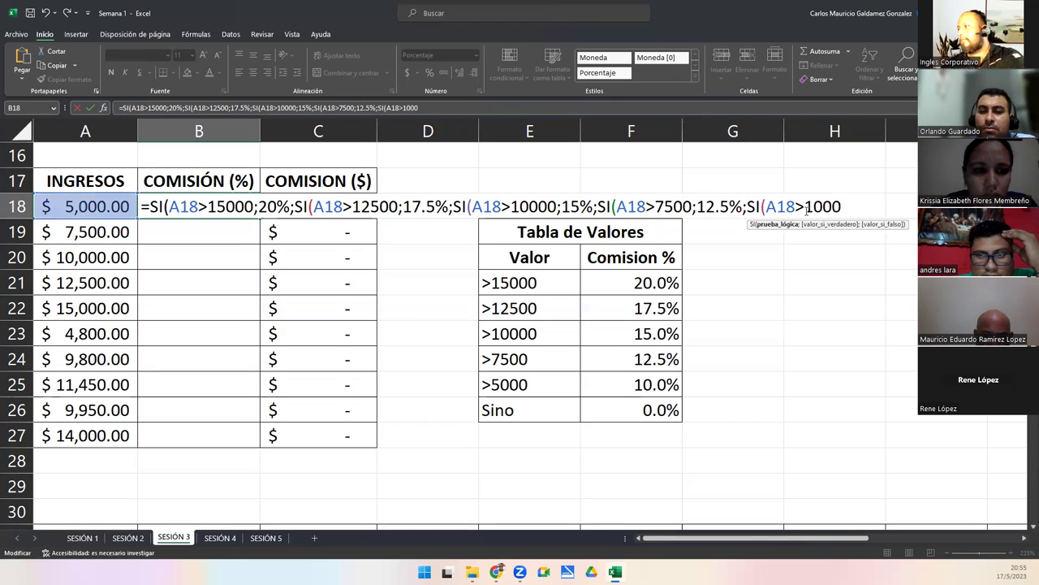
key(Delete)
key(BackSpace)
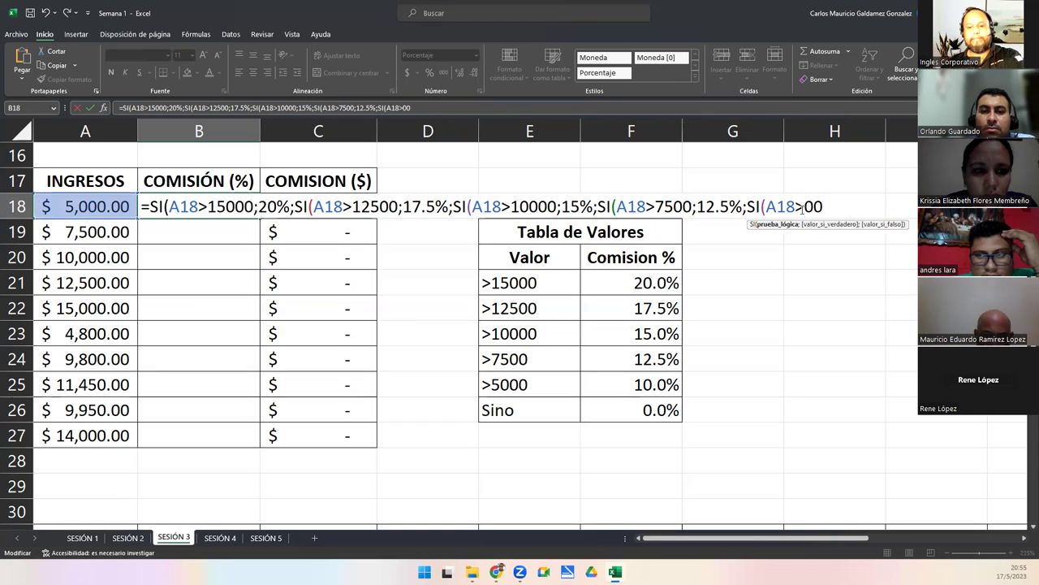
text(5000)
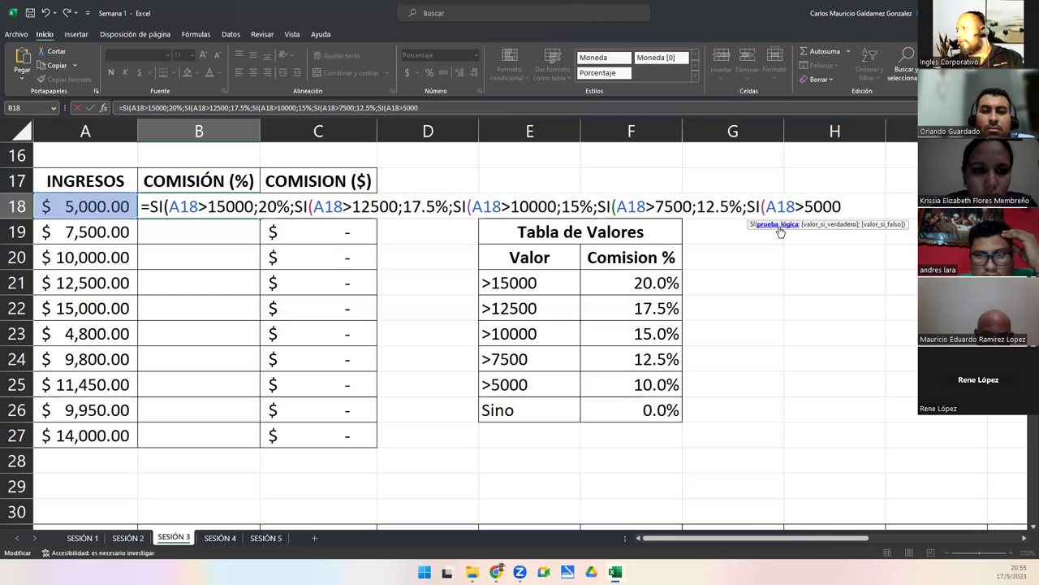
text(;)
text(10)
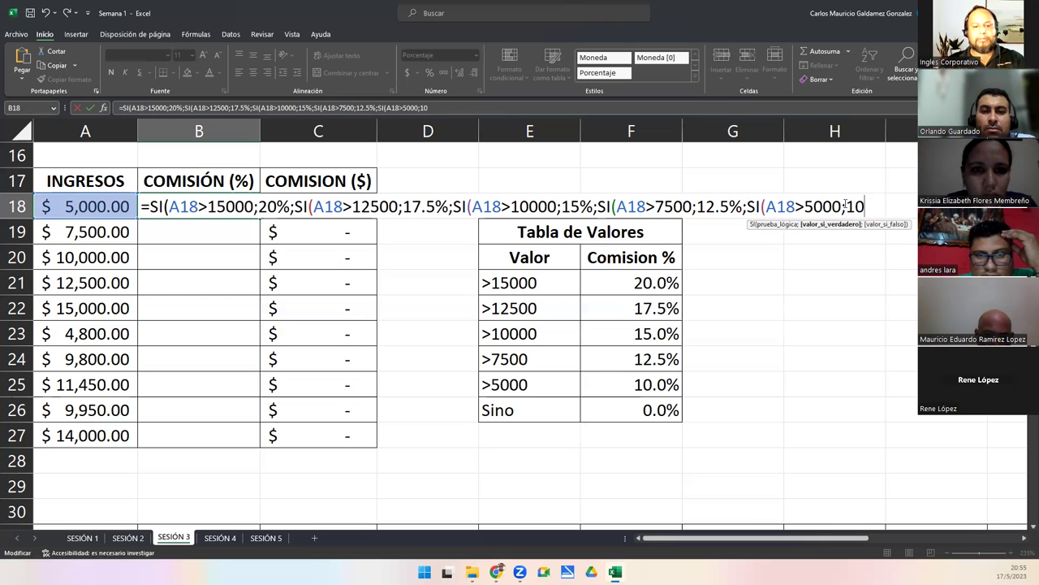
text(%,0)
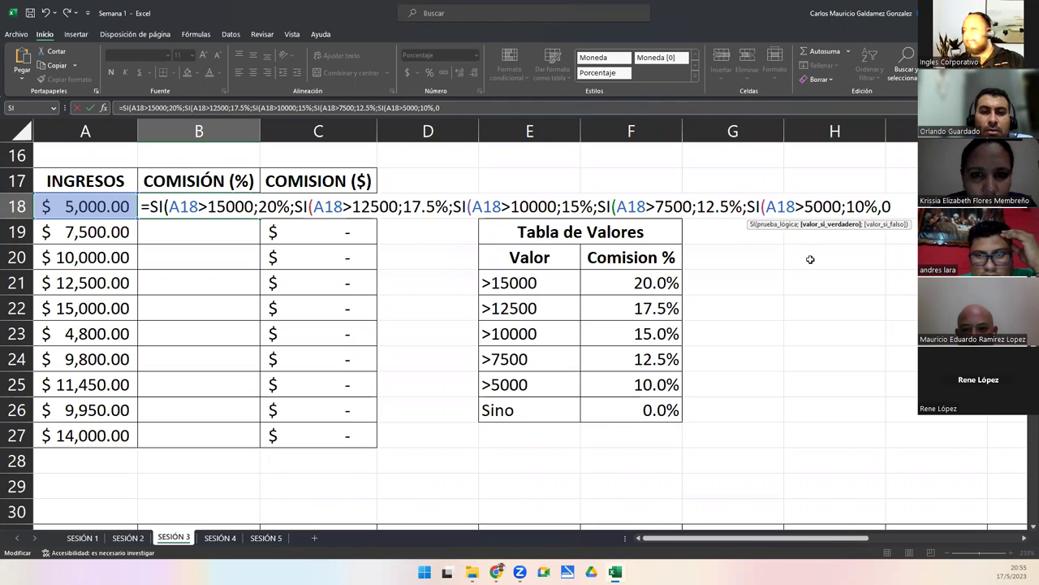
Step: Finish the B18 formula with 0 as the last false value, close all five SI functions and enter it
key(BackSpace)
key(BackSpace)
text(;0)
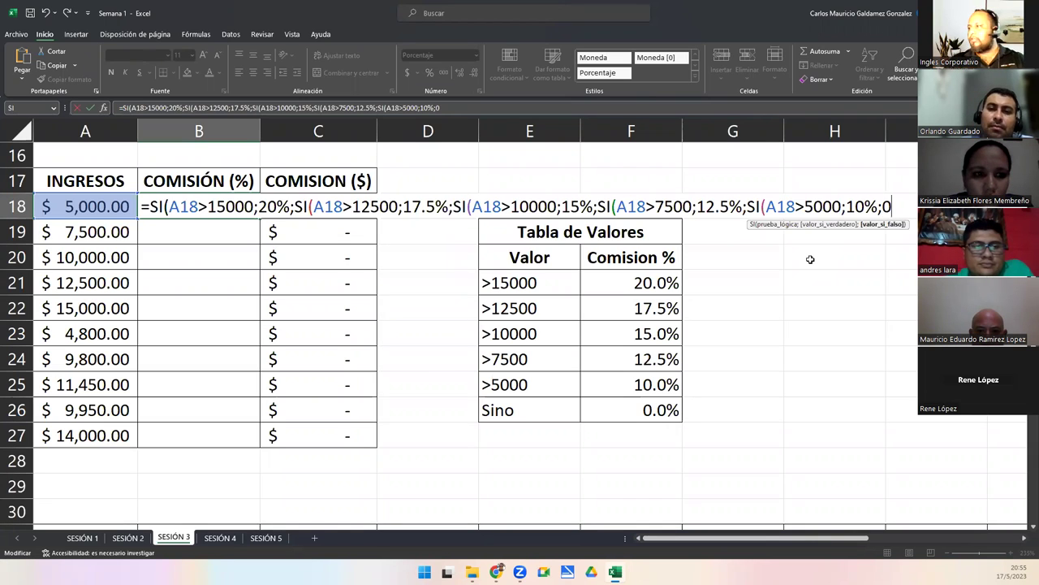
text())
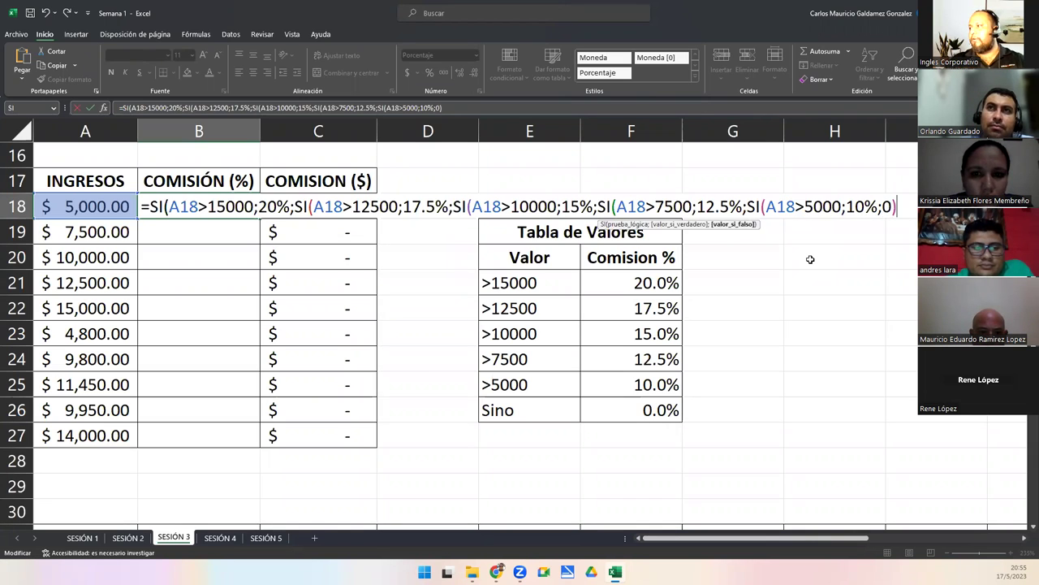
text()))
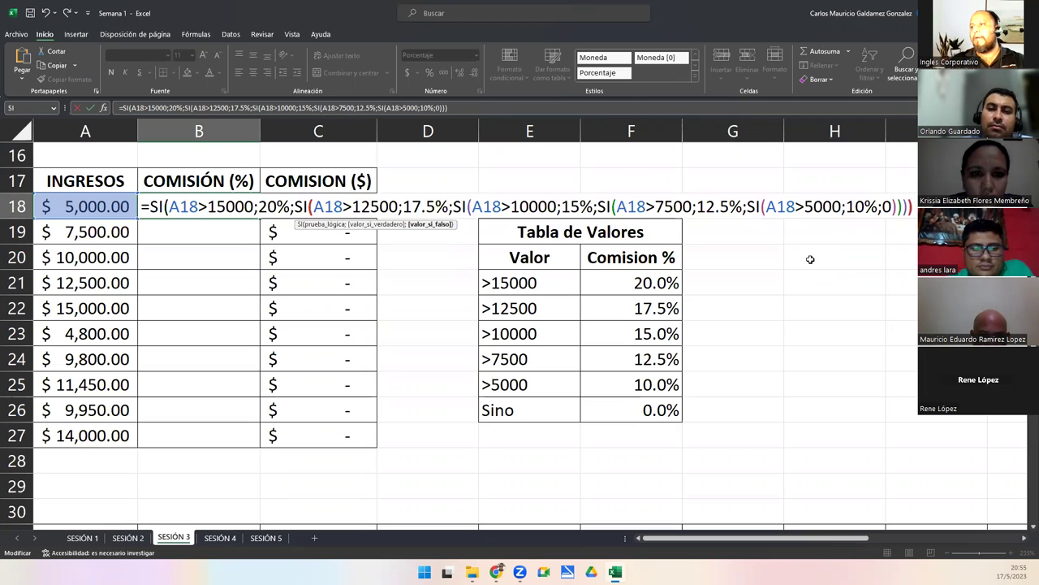
text()))
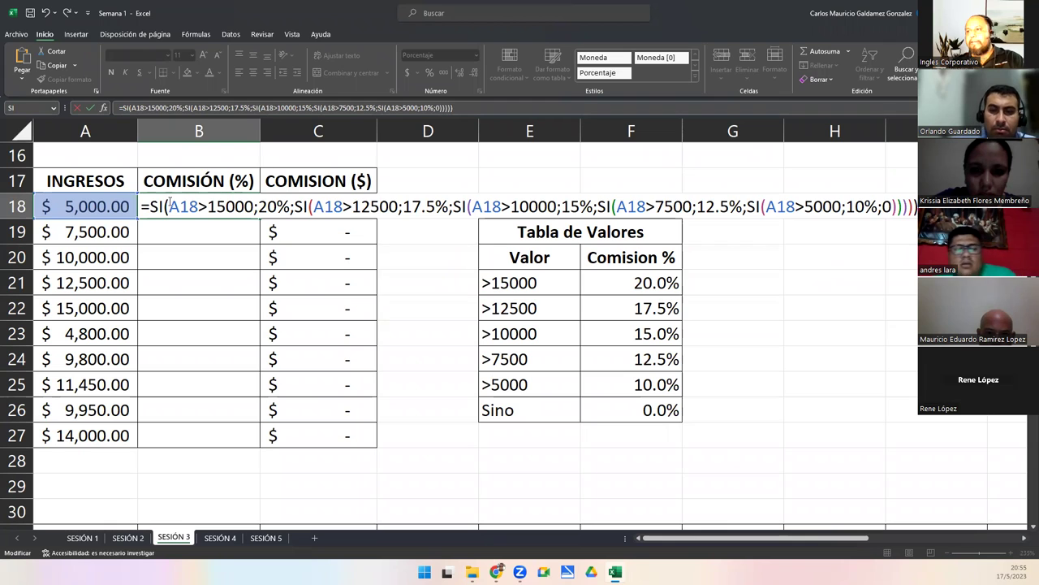
drag(141, 208, 167, 209)
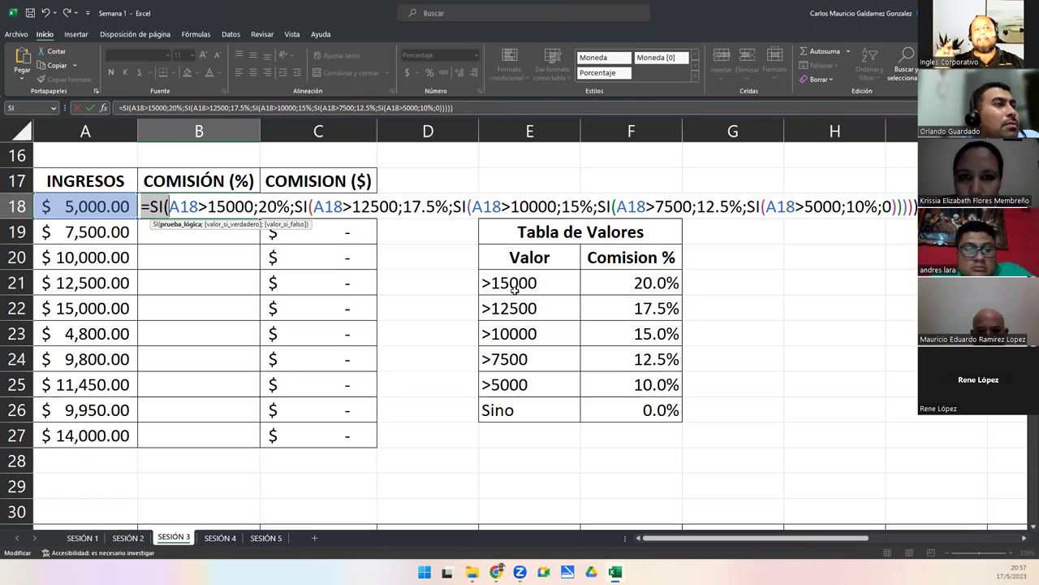
click(241, 206)
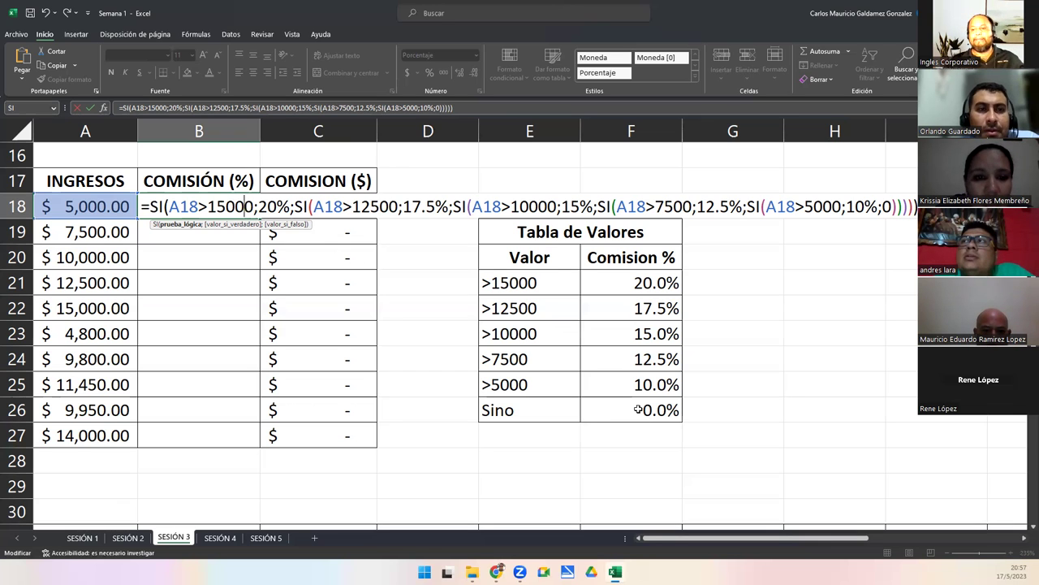
key(Return)
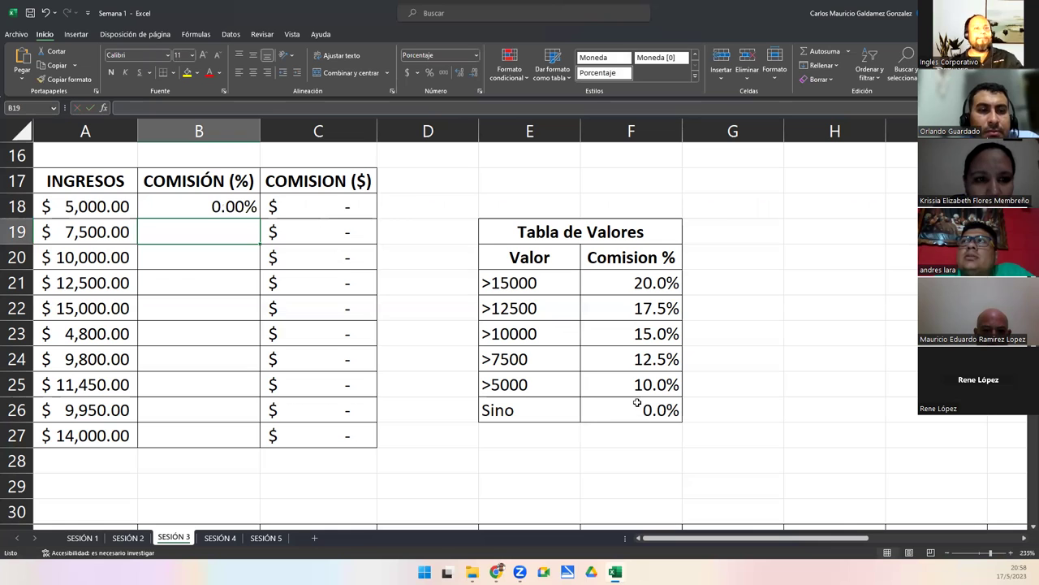
Step: Try changing the last SI condition in B18 to A18>=5000, and undo the edit
click(112, 203)
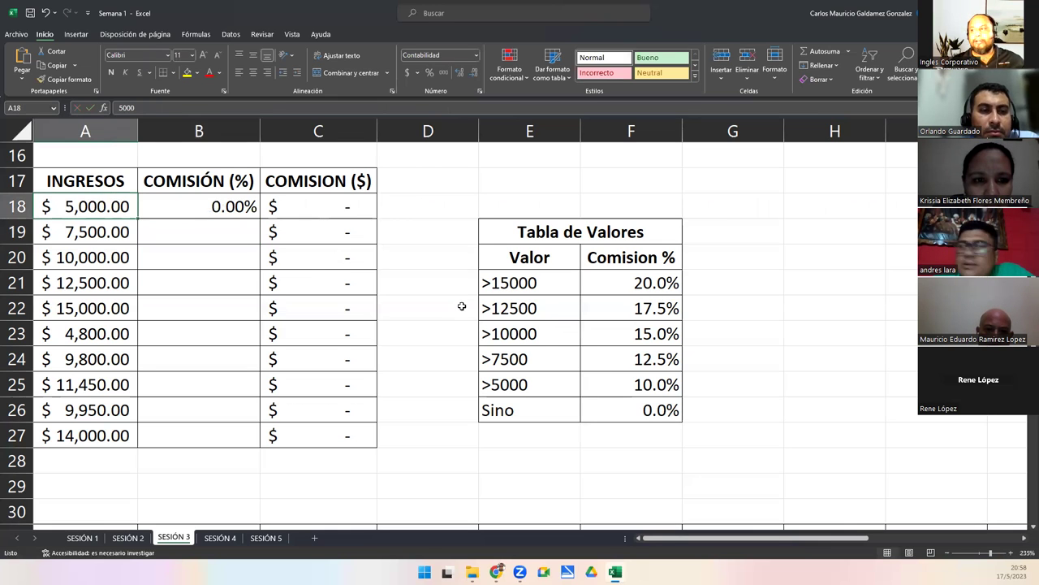
click(257, 222)
click(201, 210)
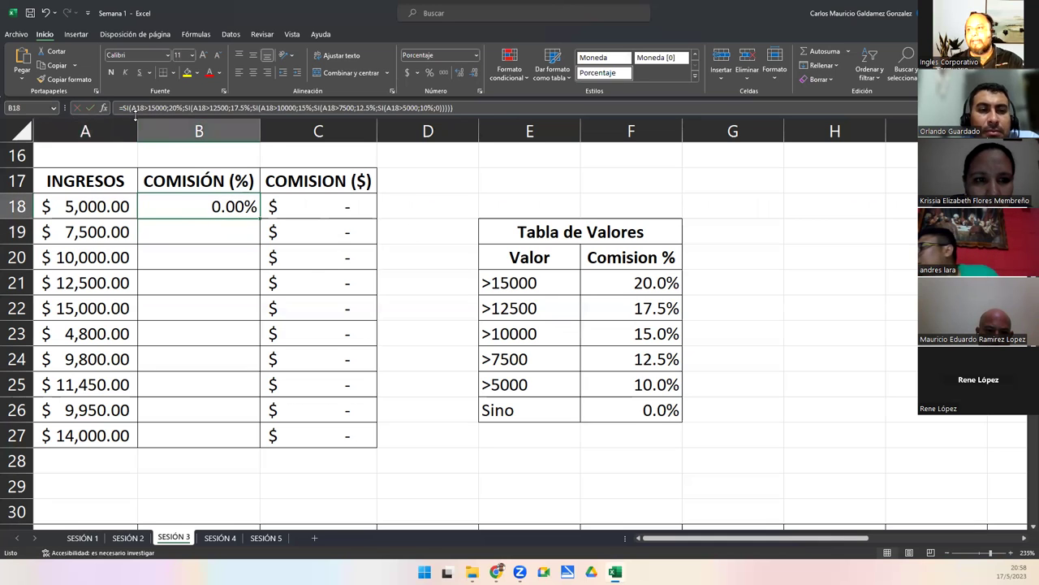
click(404, 110)
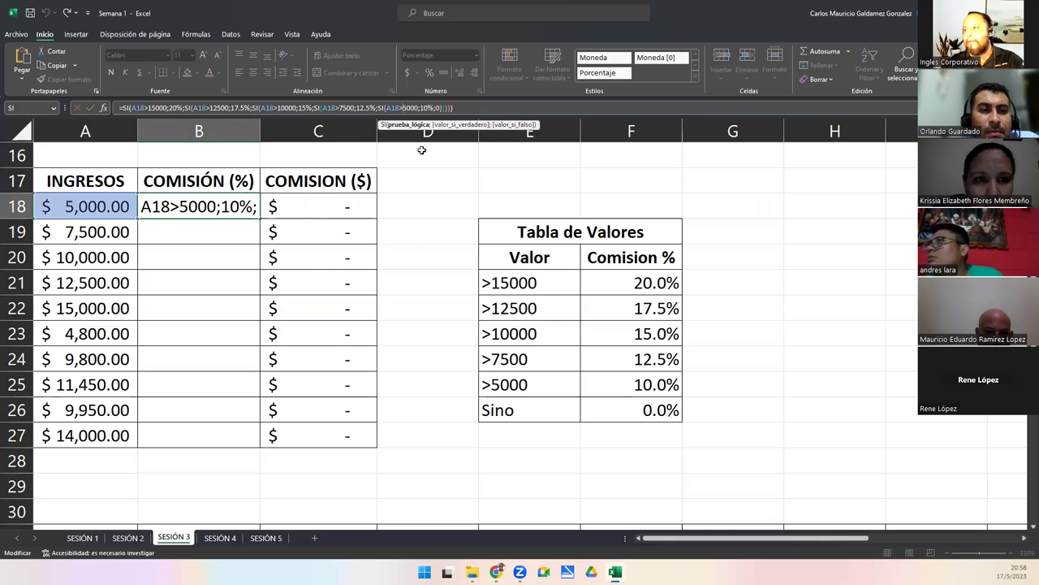
text(=)
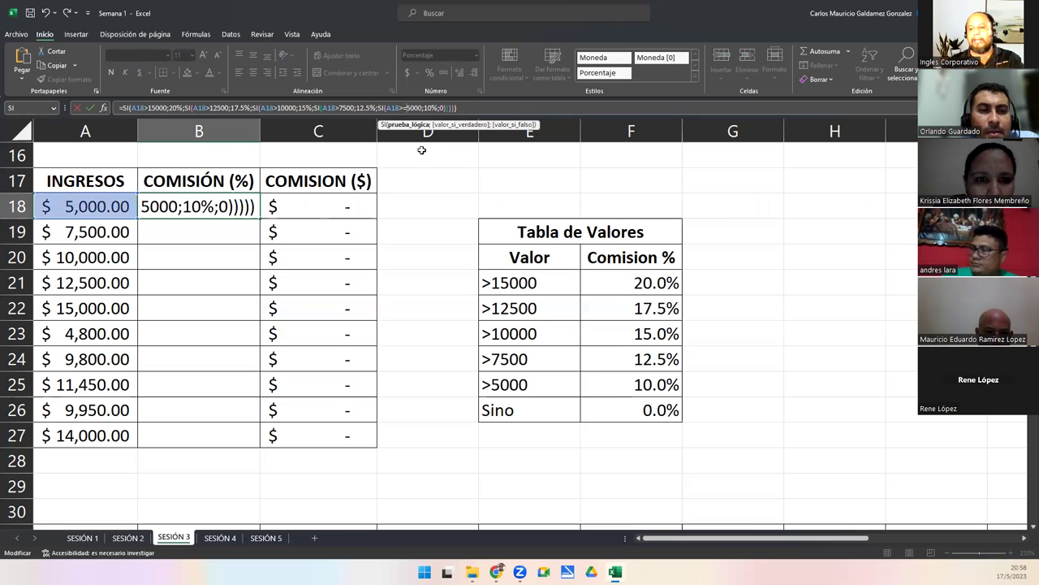
key(Return)
key(Return)
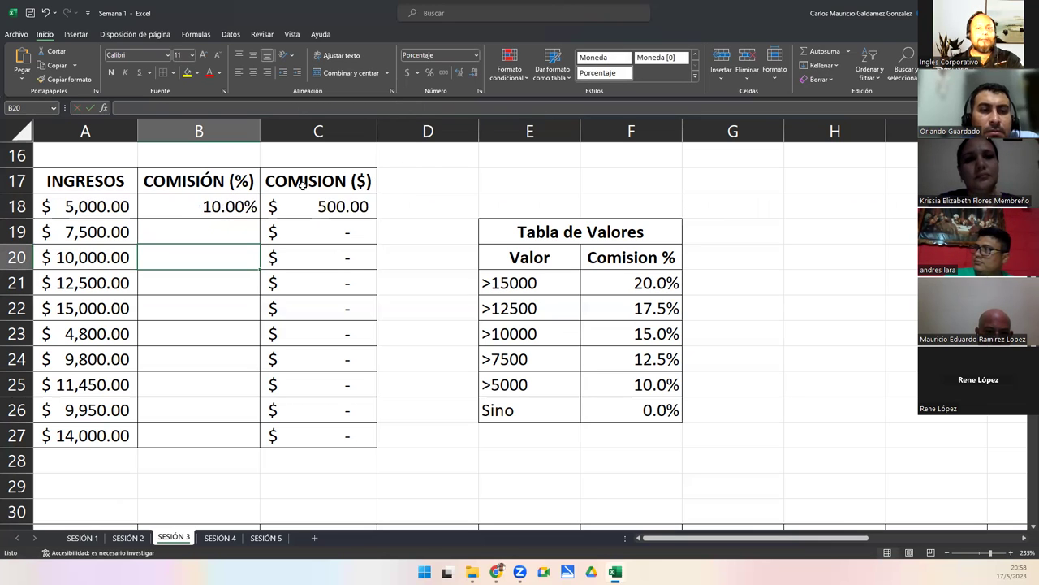
click(230, 206)
key(ctrl+z)
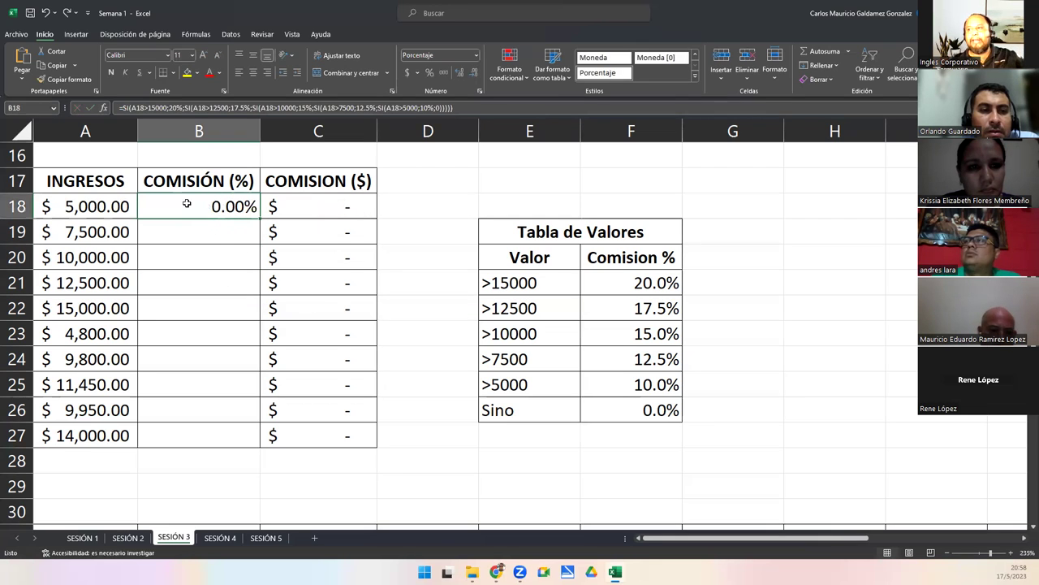
Step: Fill the B18 formula down through B27 and compare the commission percentages with the Tabla de Valores
drag(259, 219, 237, 437)
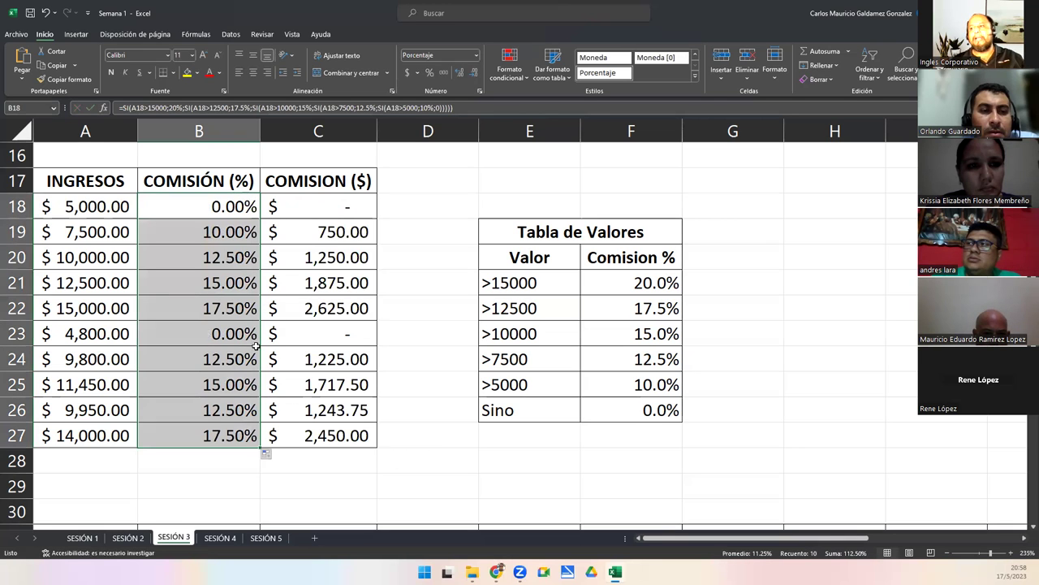
drag(174, 232, 179, 313)
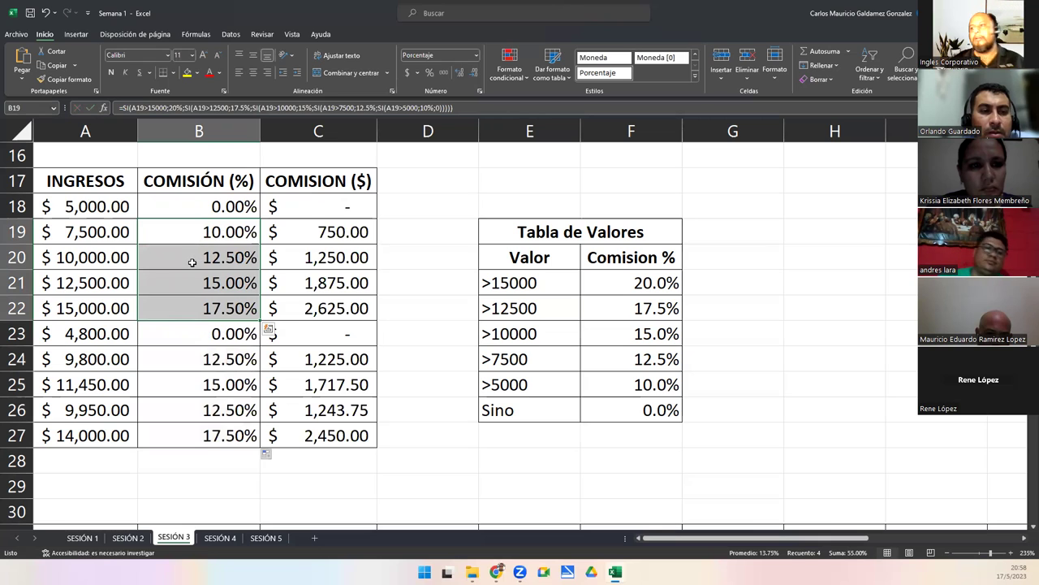
click(82, 232)
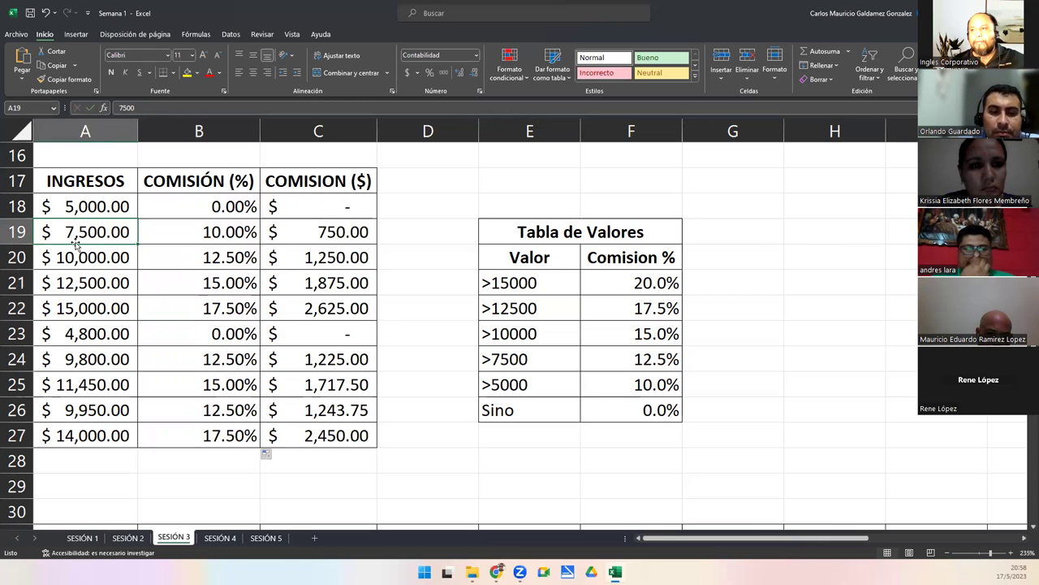
click(519, 360)
drag(561, 361, 667, 367)
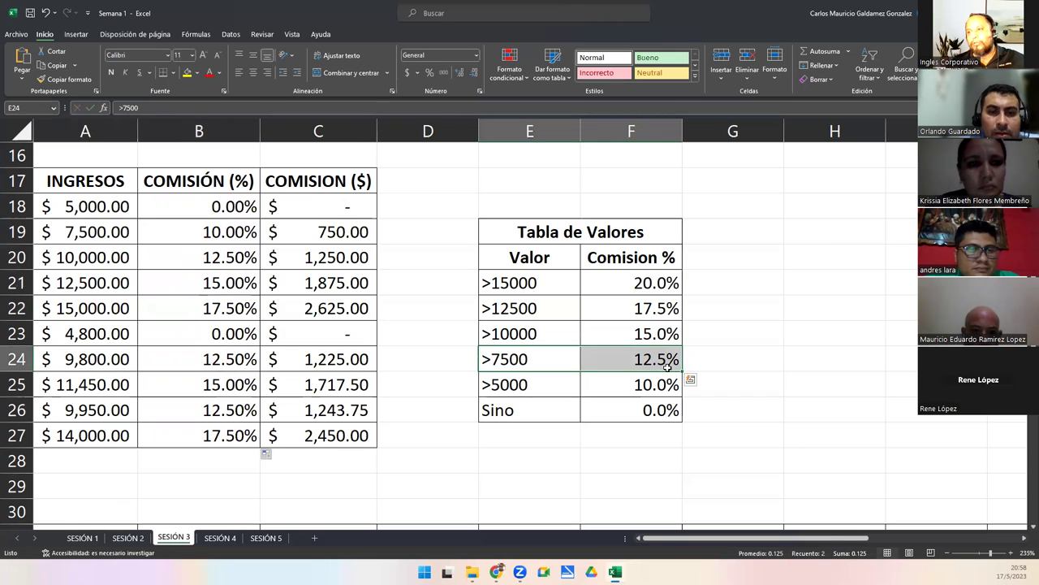
Step: Try an income of 7500.01 in A19 to test the >7500 commission threshold, and undo the change
click(70, 235)
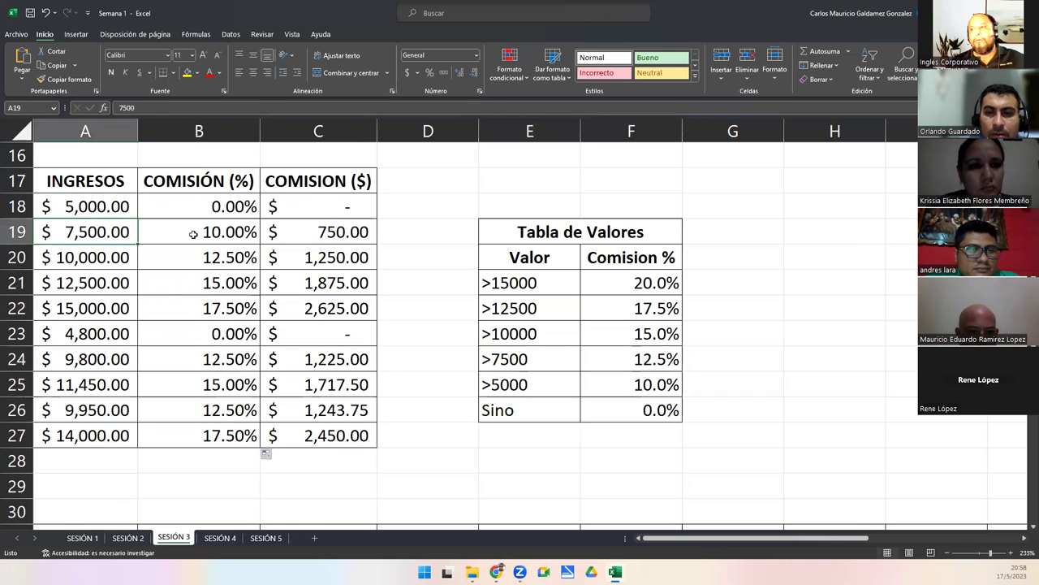
shift+click(193, 233)
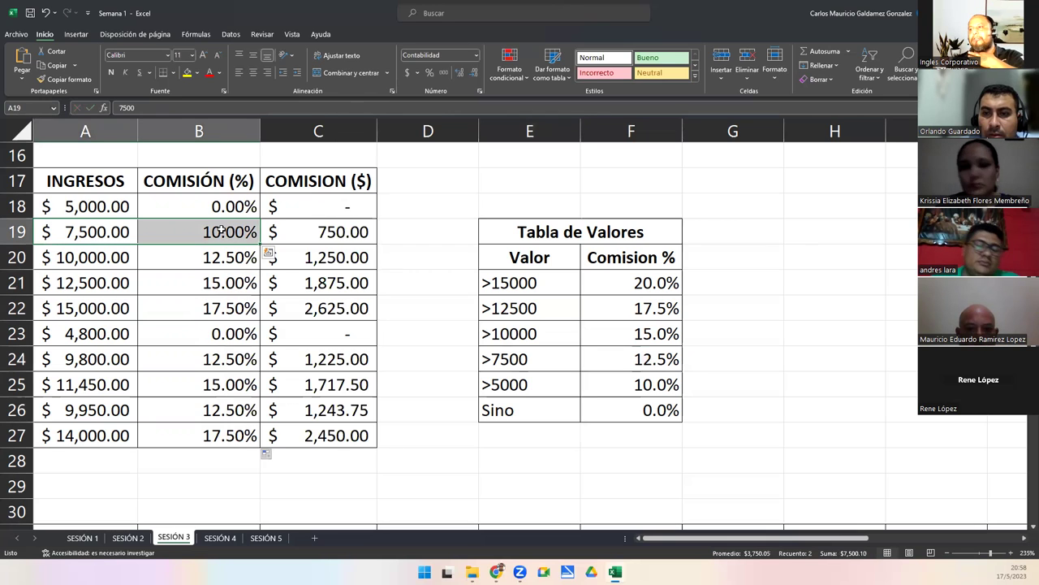
click(124, 234)
double_click(125, 233)
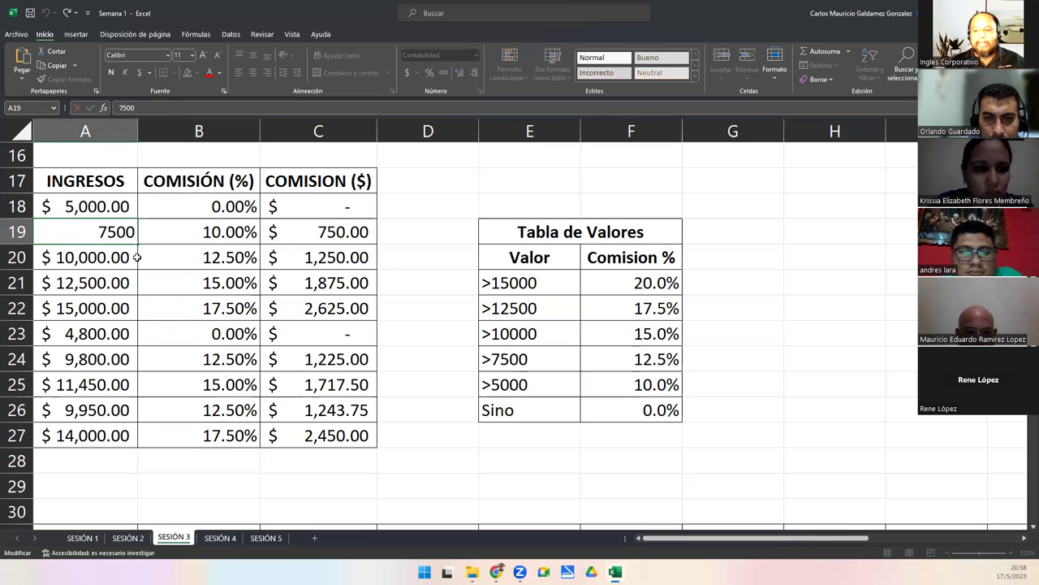
text(.01)
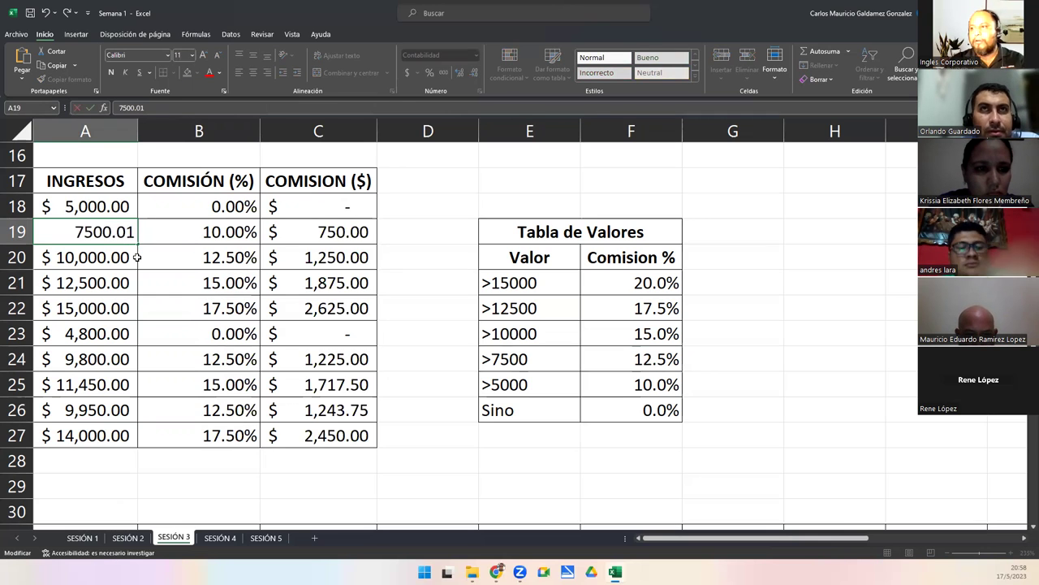
key(Return)
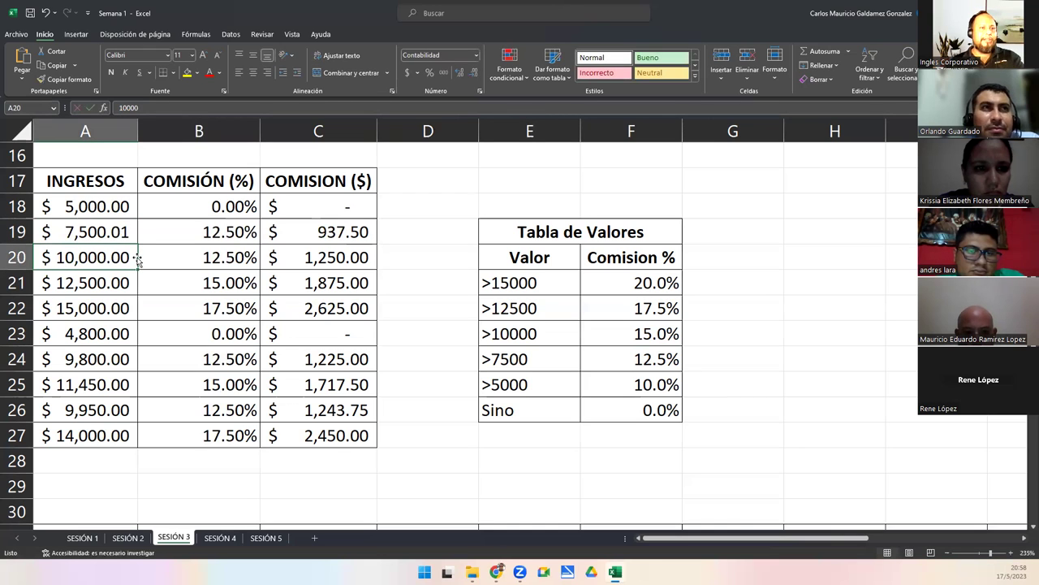
key(ctrl+z)
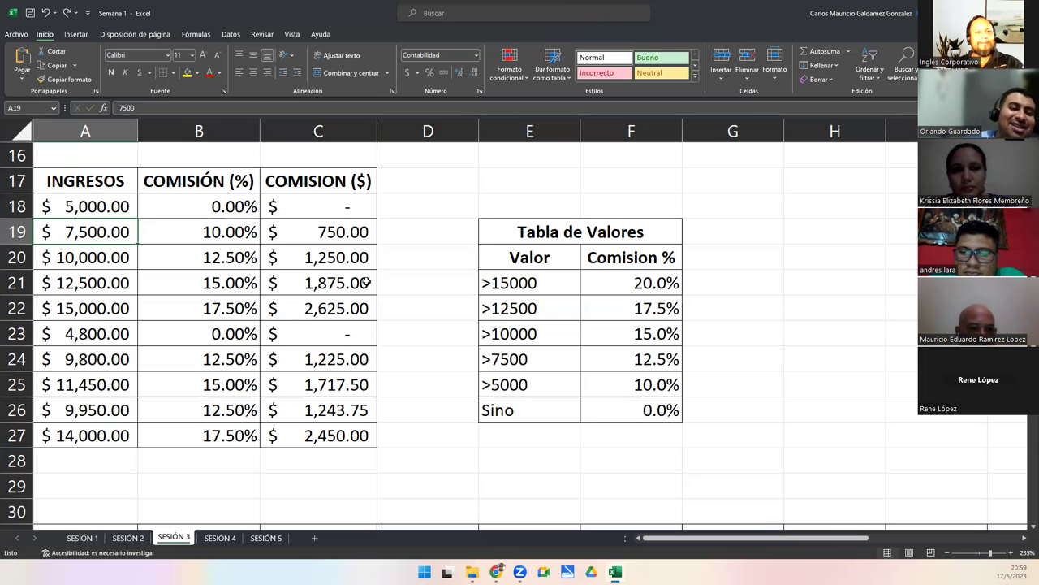
Step: Compare the incomes in A18:A27 with the Tabla de Valores, and review the nested SI formula in B18 and the commission formula in C18
click(448, 392)
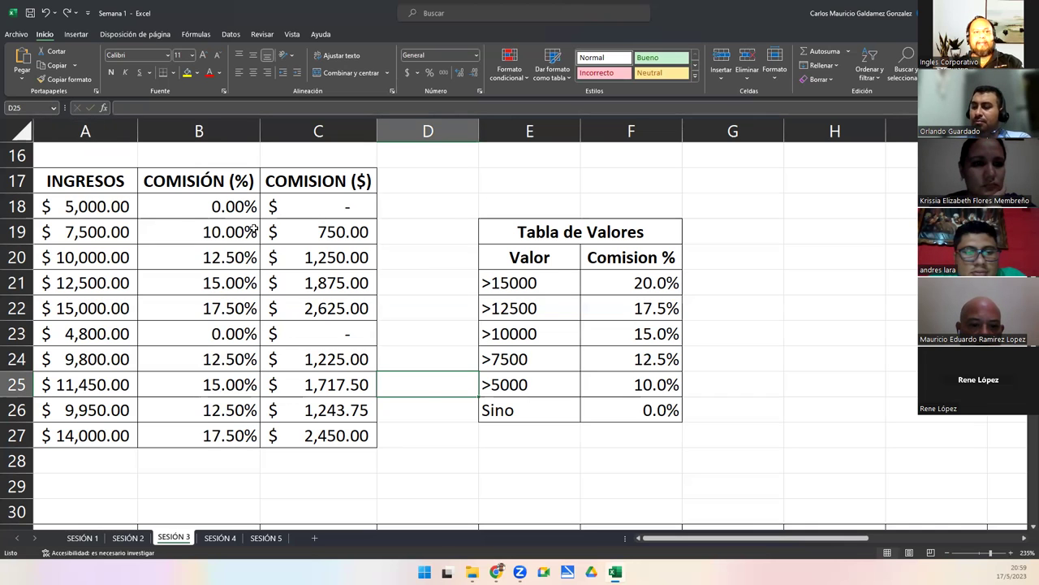
drag(91, 203, 86, 431)
drag(559, 286, 608, 413)
click(555, 390)
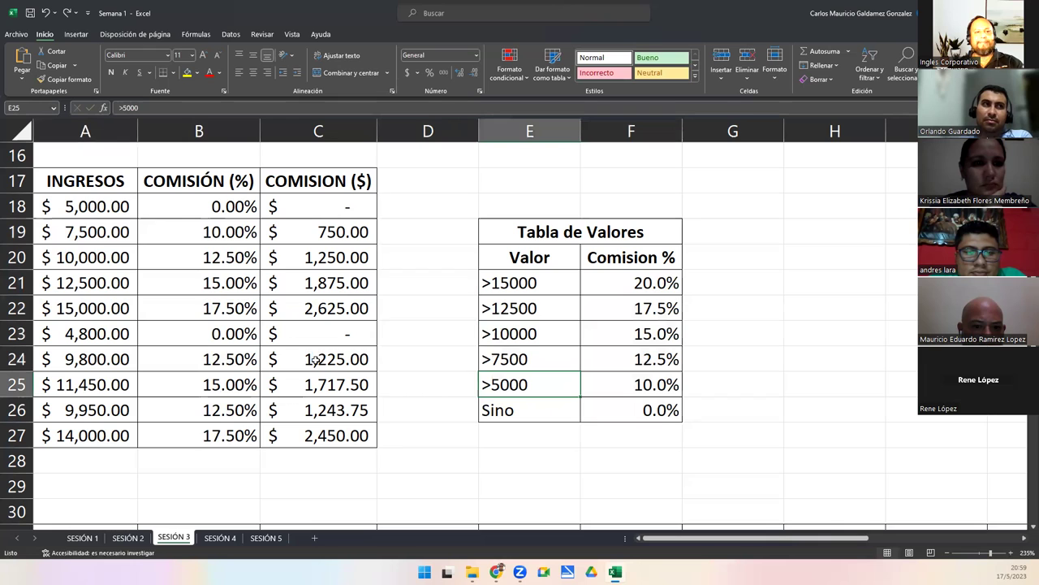
click(323, 195)
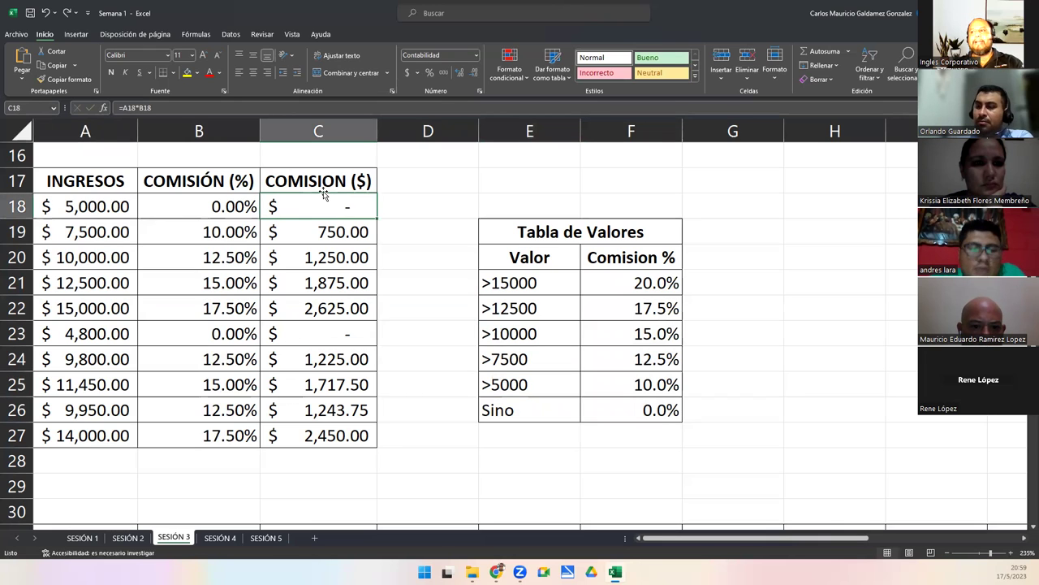
click(73, 207)
click(181, 208)
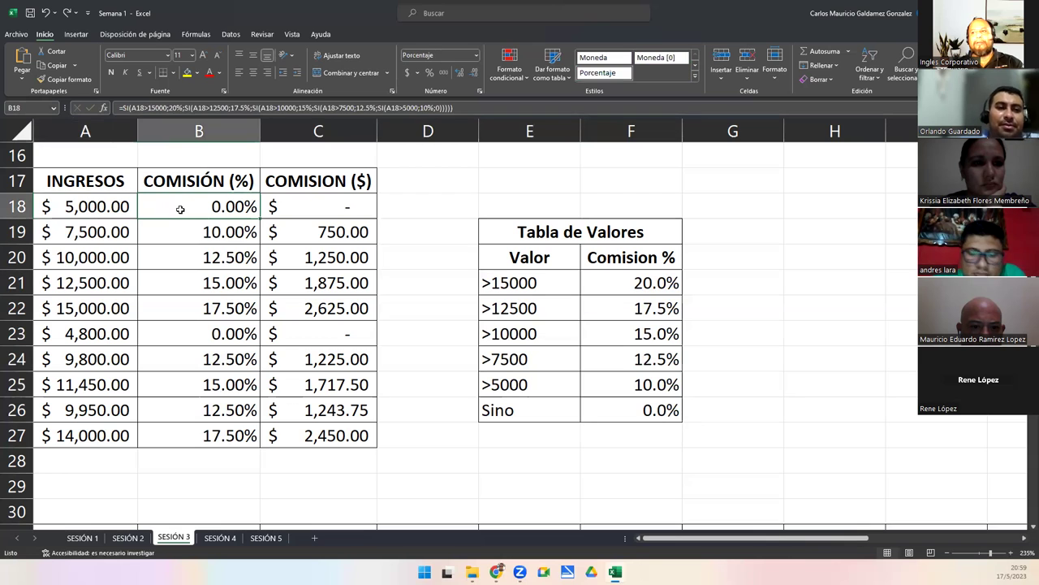
click(323, 209)
key(Left)
key(F2)
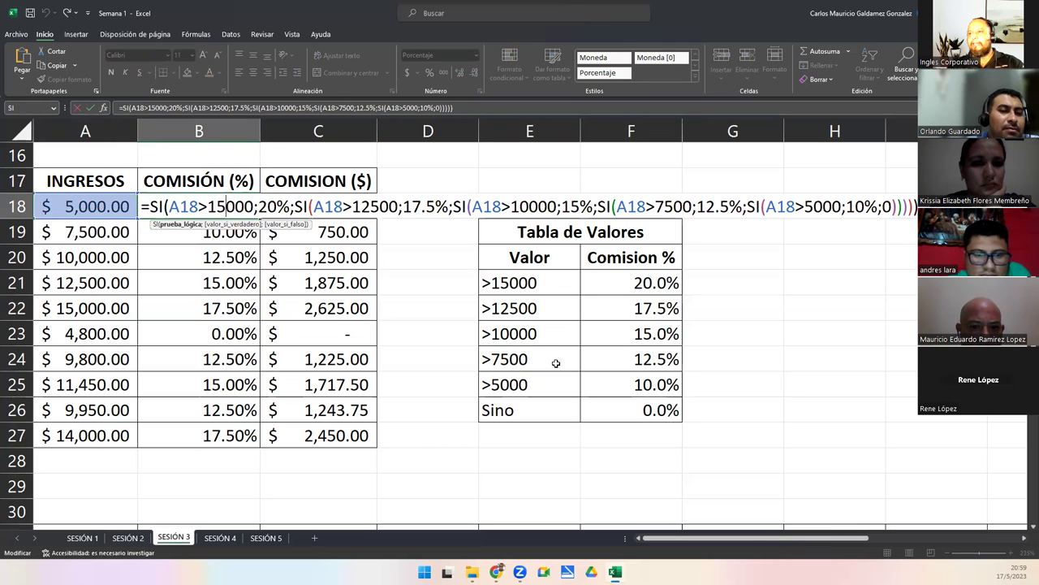
click(610, 350)
click(297, 209)
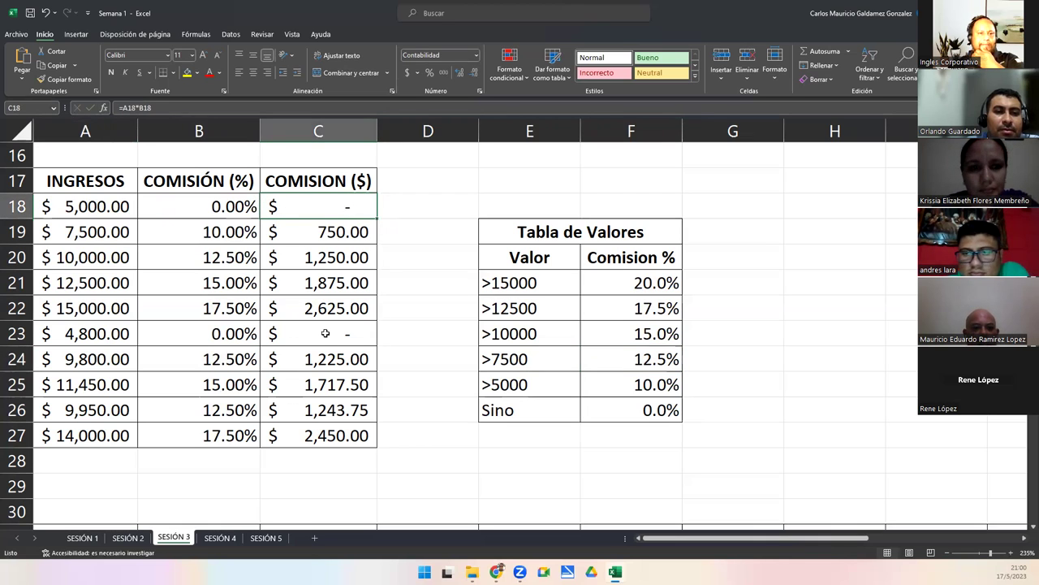
click(424, 291)
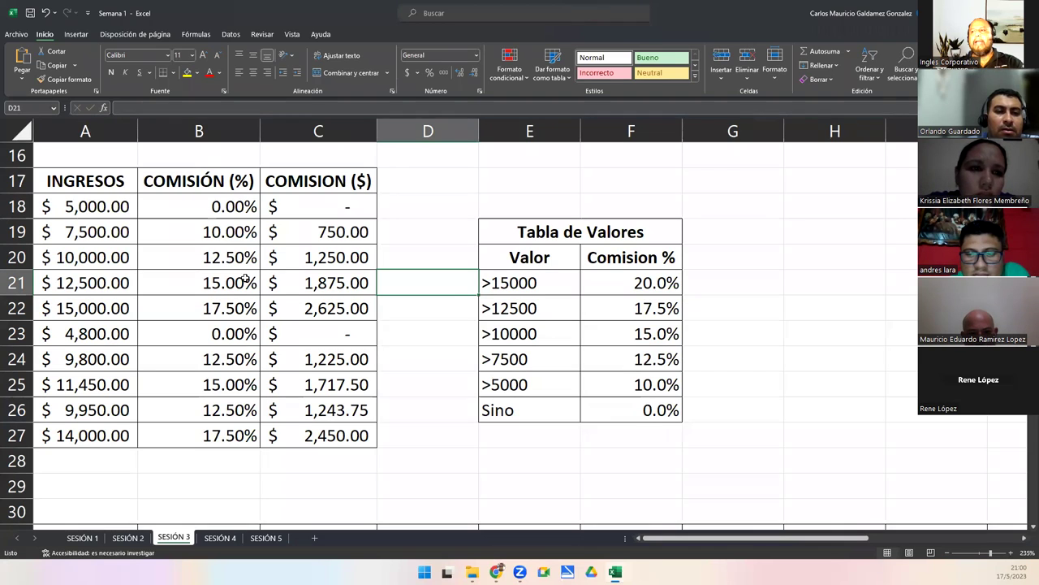
Step: Try clearing the commission percentages in B18:B27, and undo the deletion
drag(194, 209, 217, 435)
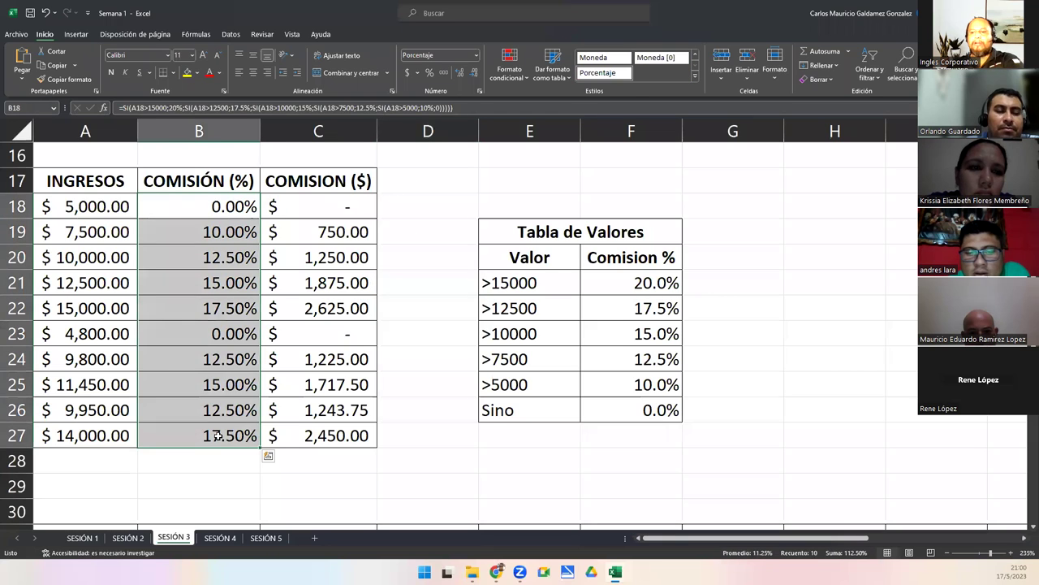
key(Delete)
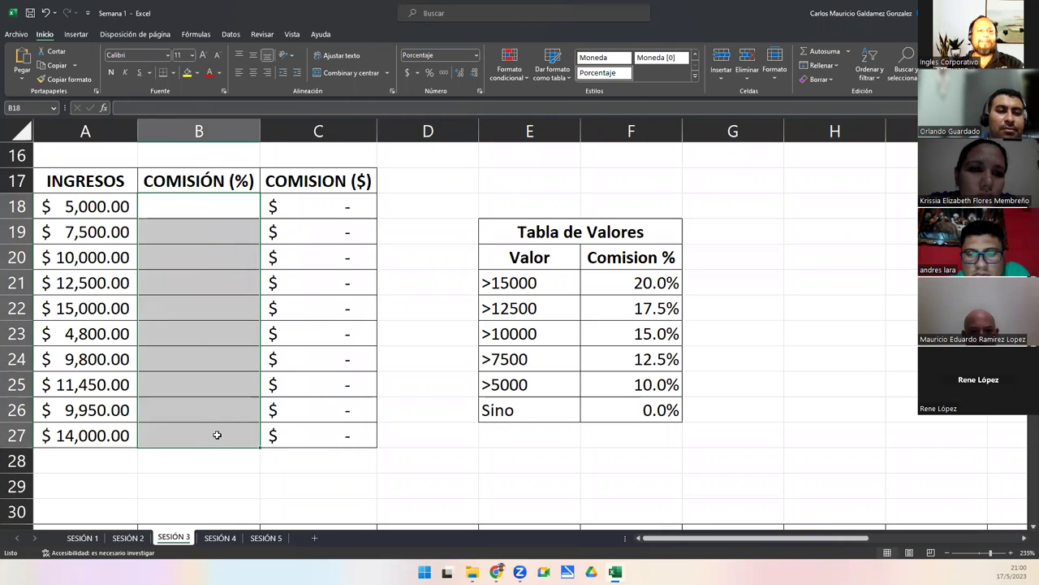
key(ctrl+z)
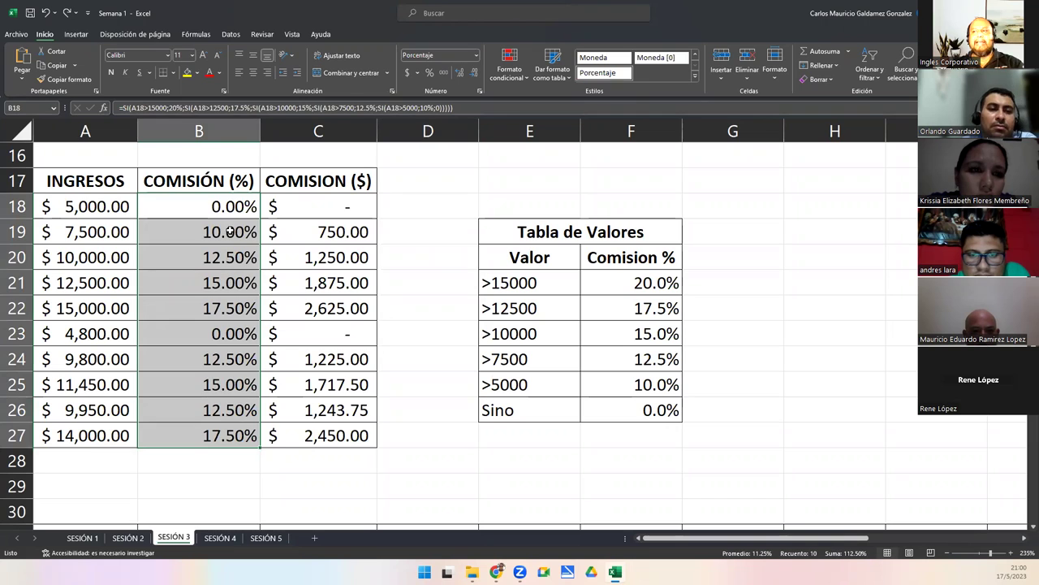
Step: Review how the incomes, the SI formulas in B18:B21 and the COMISION ($) formulas in C18 and C20 depend on each other
drag(103, 208, 81, 410)
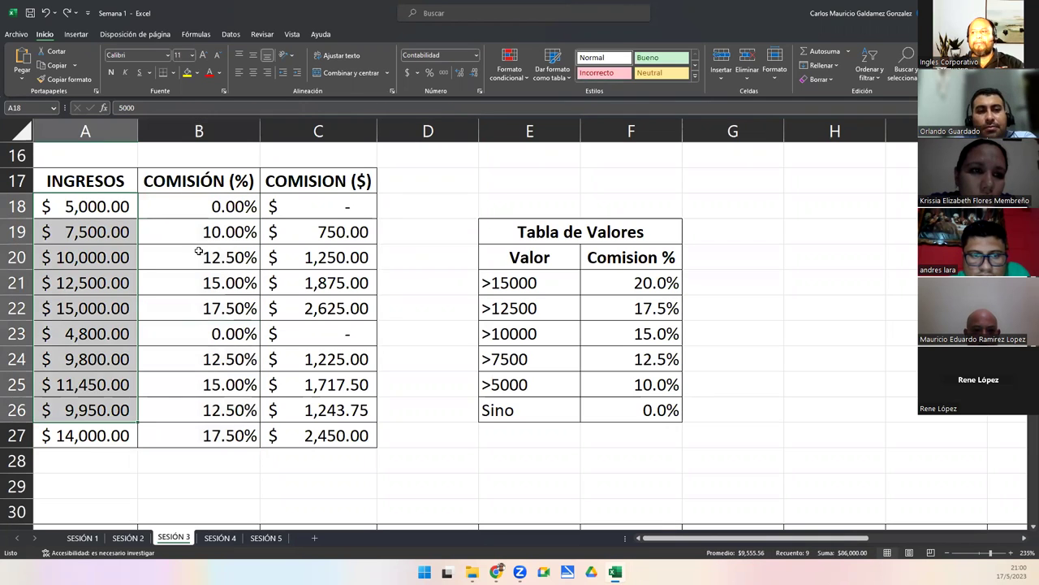
click(237, 216)
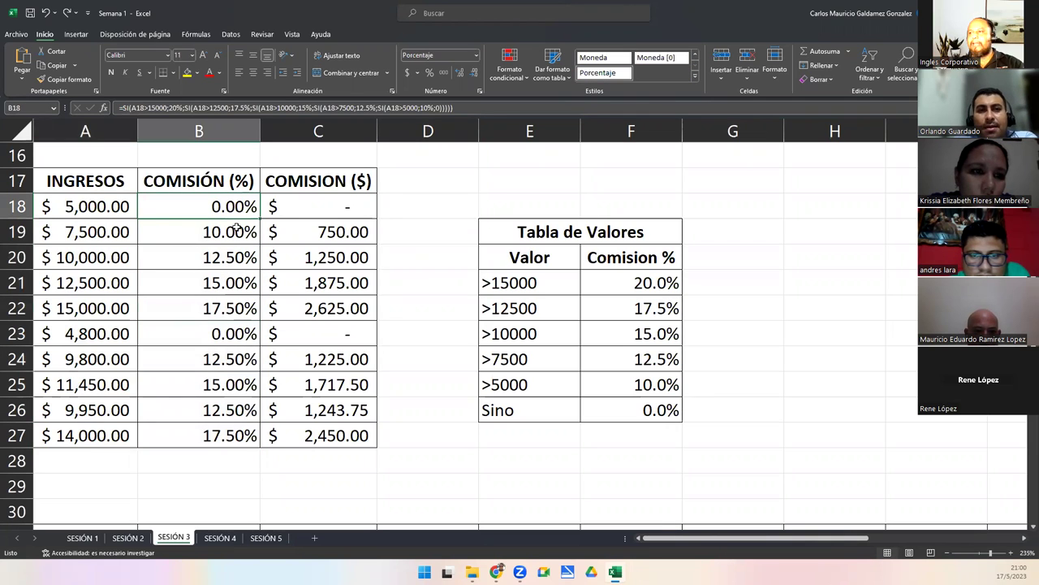
double_click(309, 208)
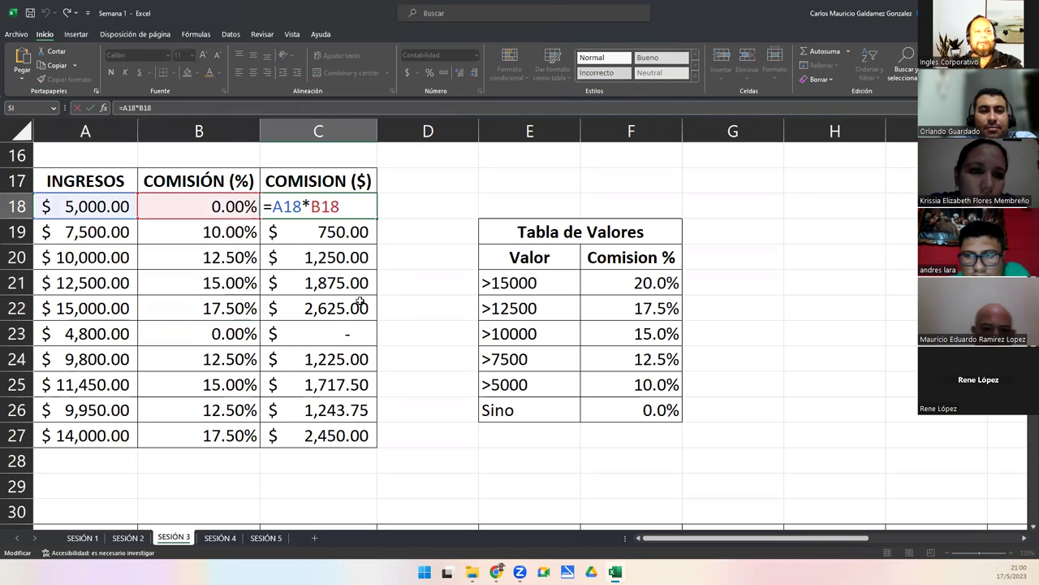
key(Escape)
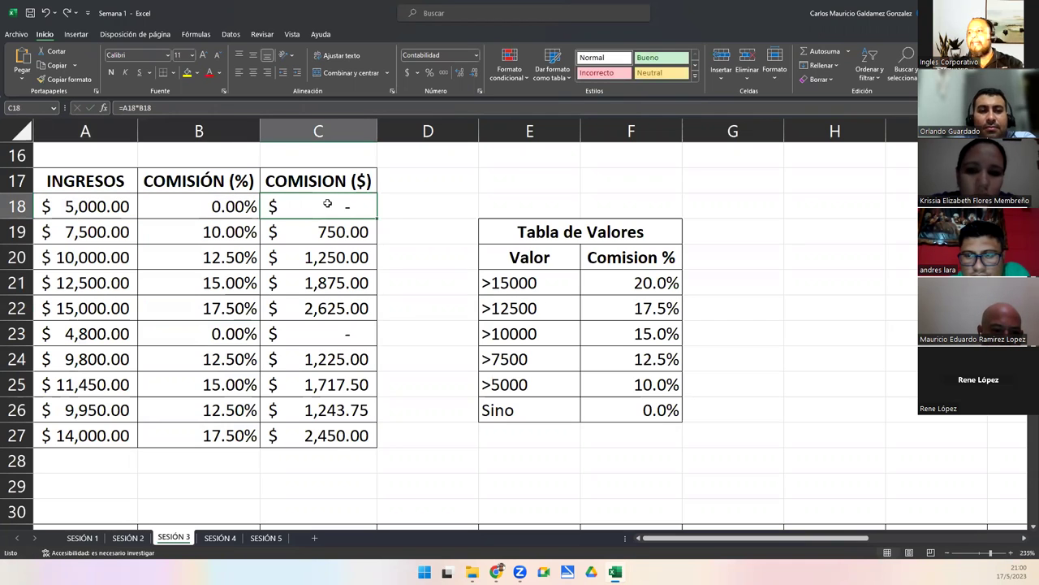
click(221, 237)
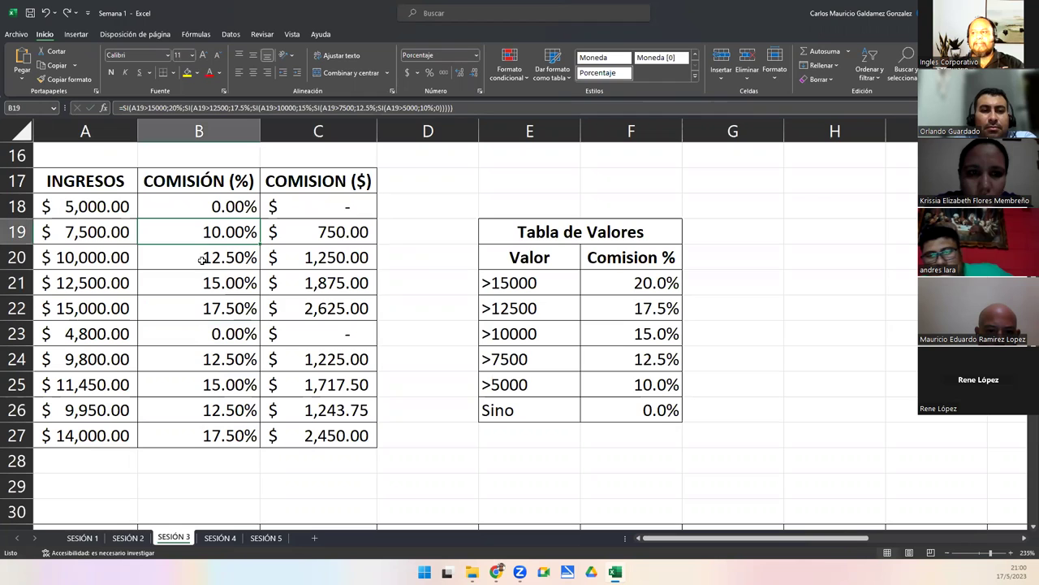
click(203, 258)
click(203, 281)
click(350, 257)
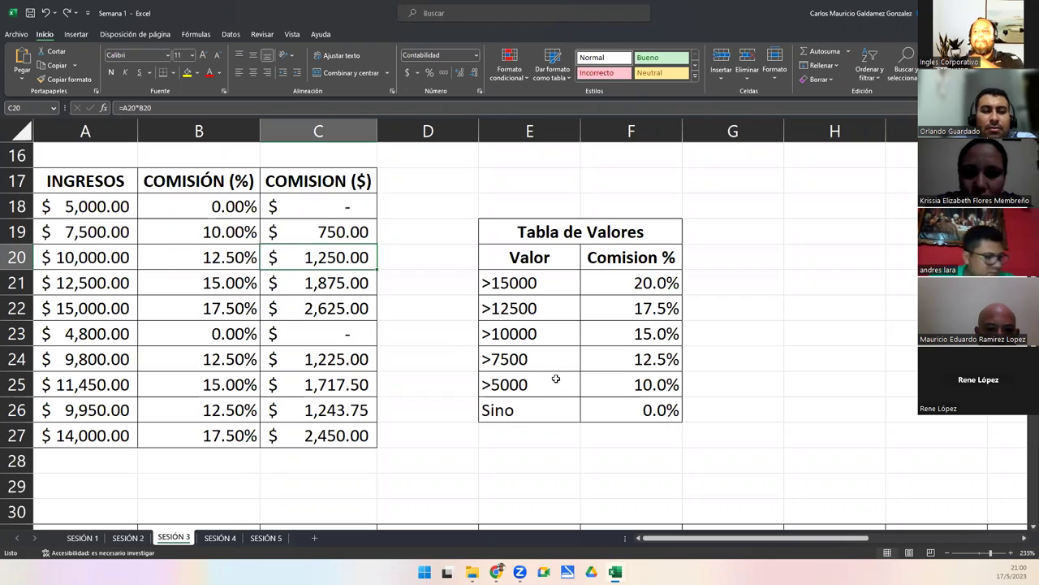
Step: Examine the payroll table in rows 31 to 47, including its commission value table and the Comision % formulas in J32:J47
scroll(538, 368, down, 5)
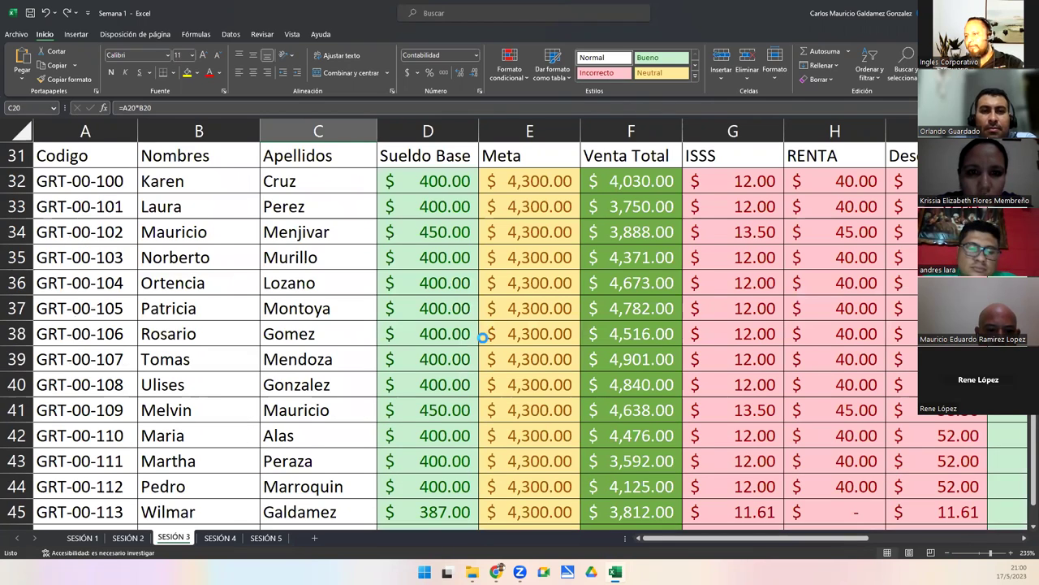
ctrl+scroll(482, 338, down, 3)
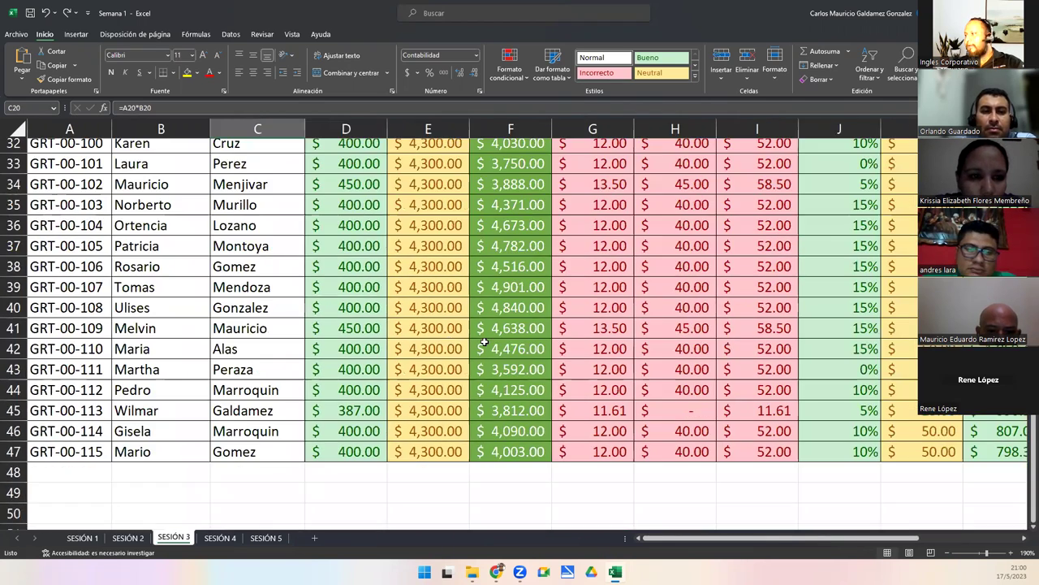
ctrl+scroll(484, 344, down, 1)
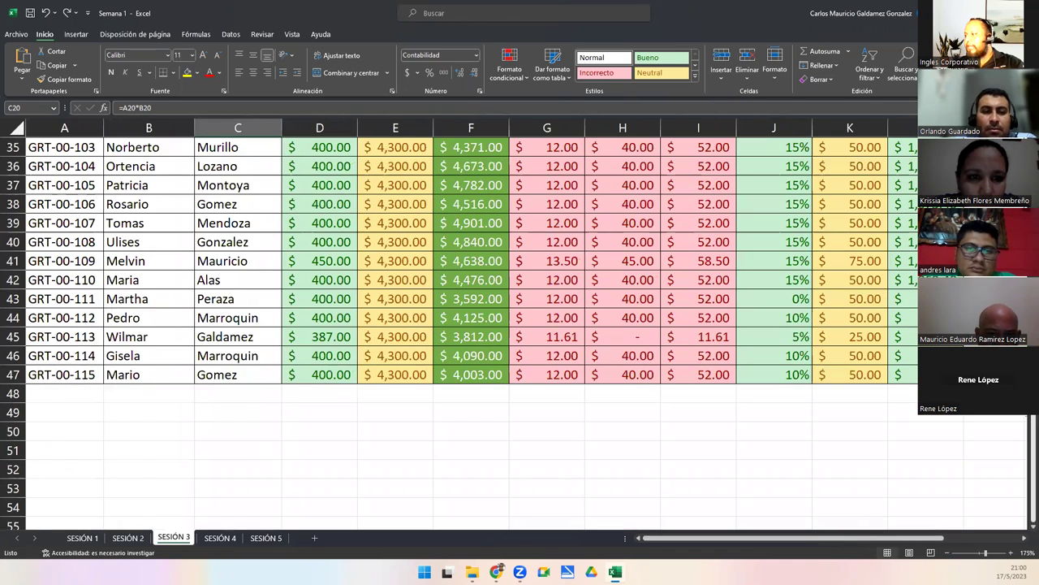
scroll(1024, 405, up, 1)
scroll(1025, 406, down, 1)
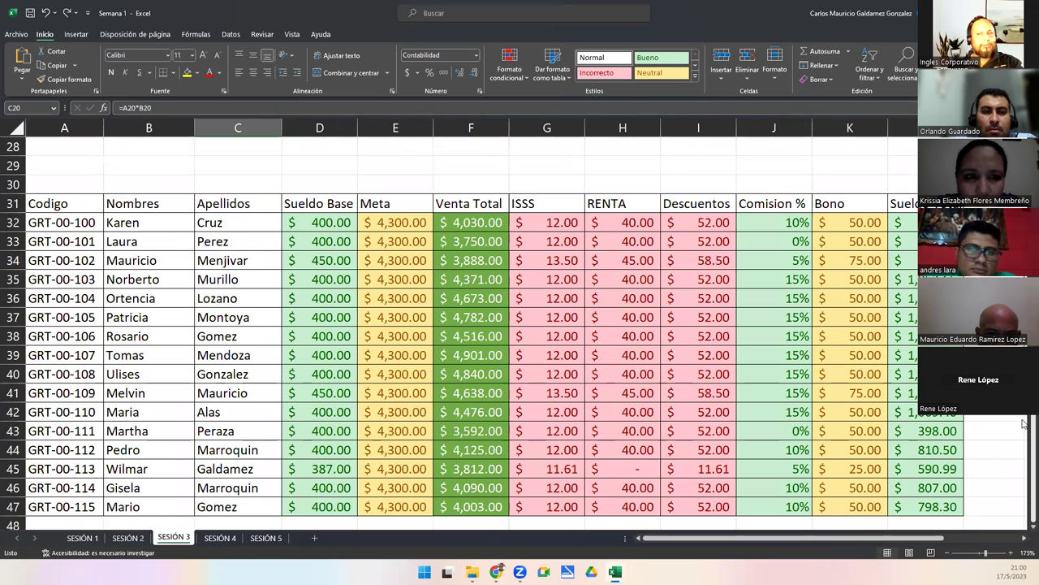
scroll(1024, 532, down, 1)
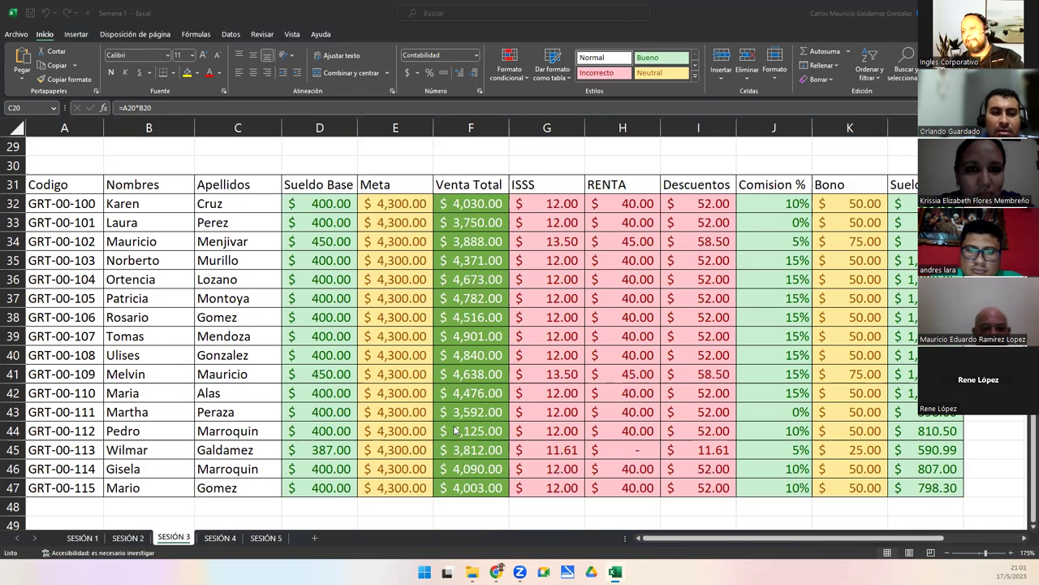
scroll(578, 466, down, 5)
scroll(619, 443, down, 2)
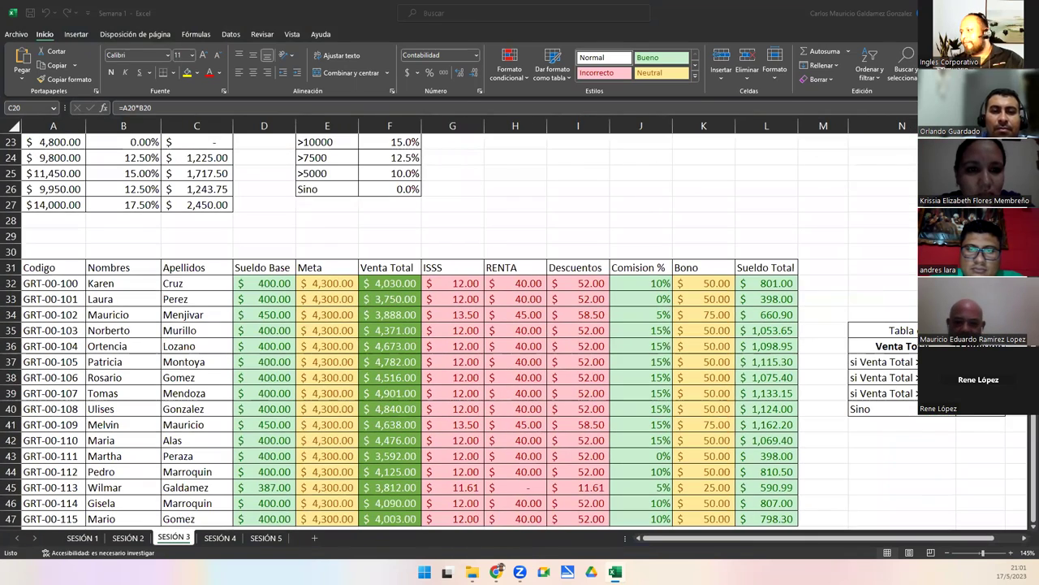
scroll(1023, 530, down, 1)
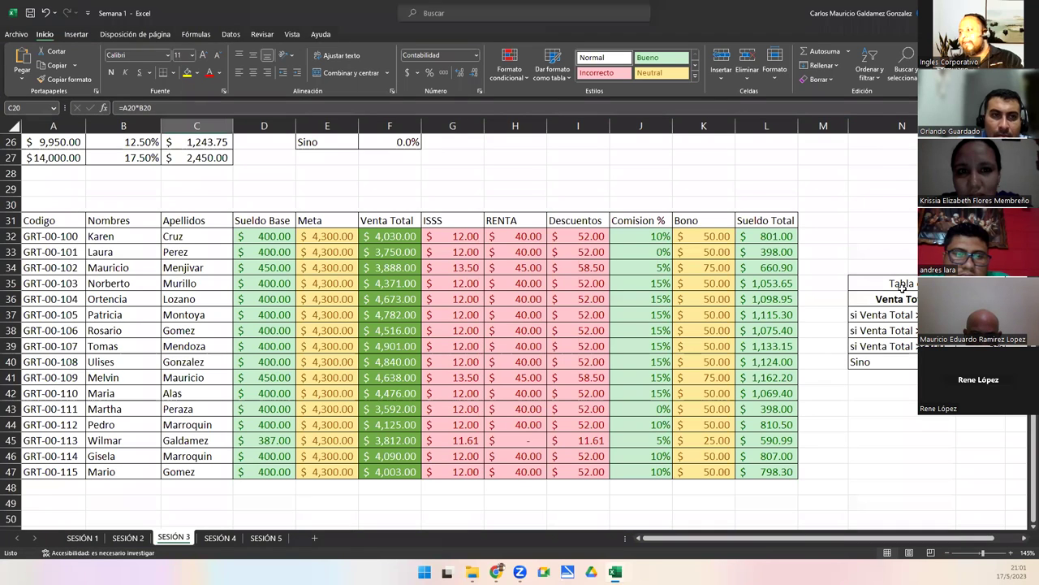
click(654, 235)
drag(652, 288, 637, 469)
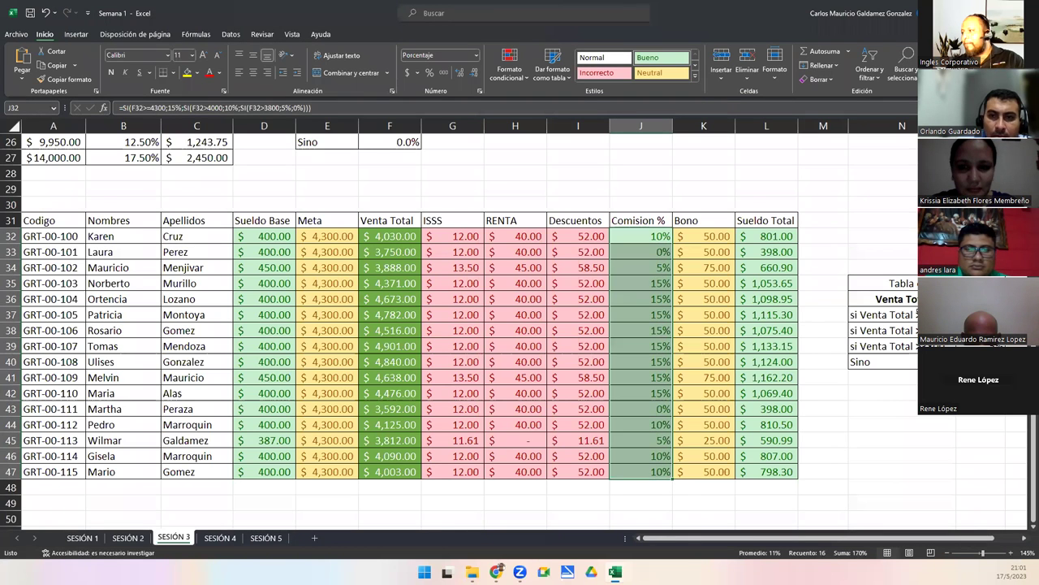
Step: Review the single-condition SI formula for Comision % in J17 on sheet SESIÓN 2, and return to sheet SESIÓN 3
click(128, 538)
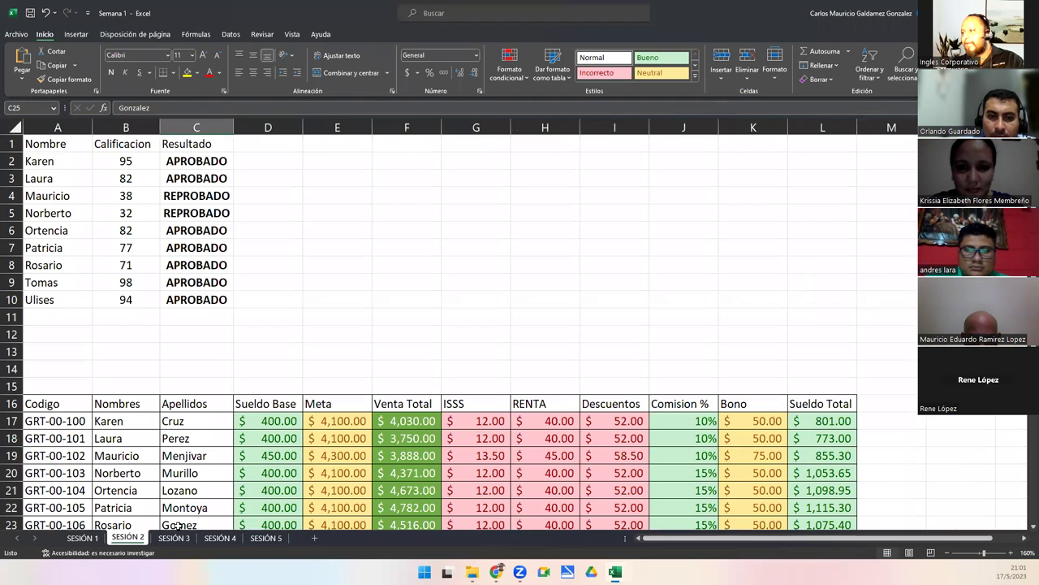
scroll(608, 427, down, 5)
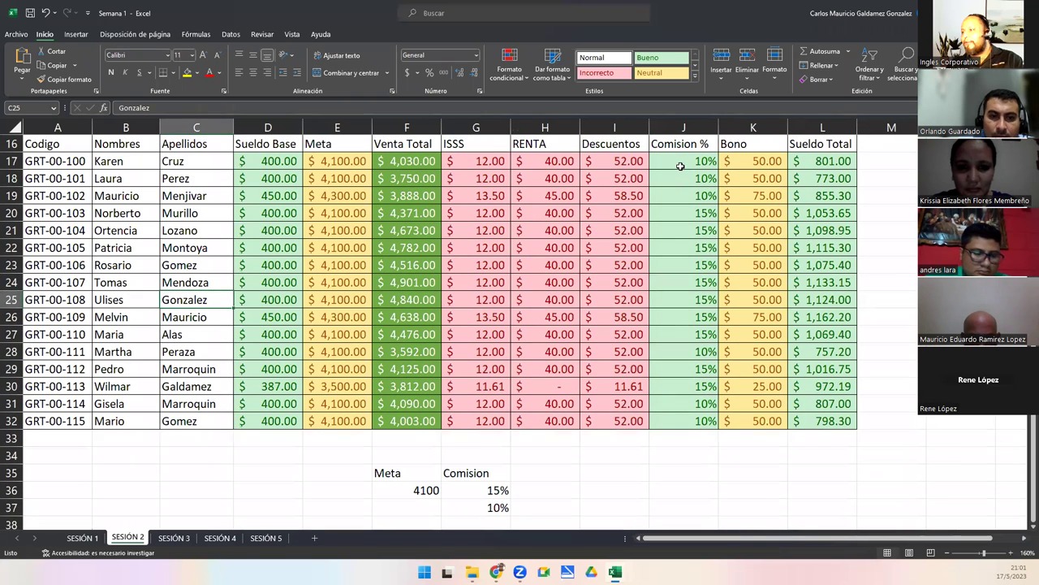
drag(680, 165, 681, 419)
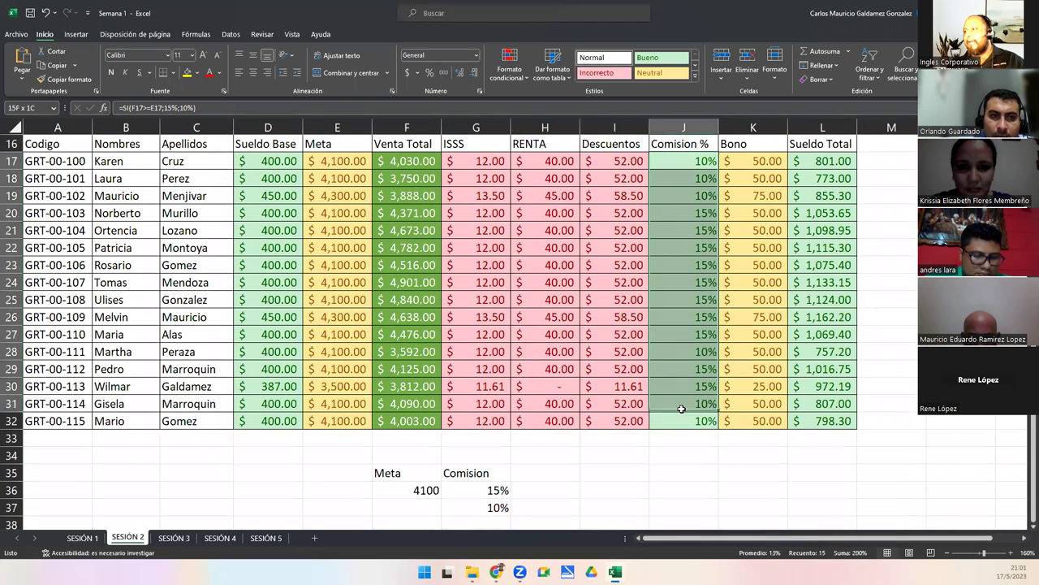
click(669, 157)
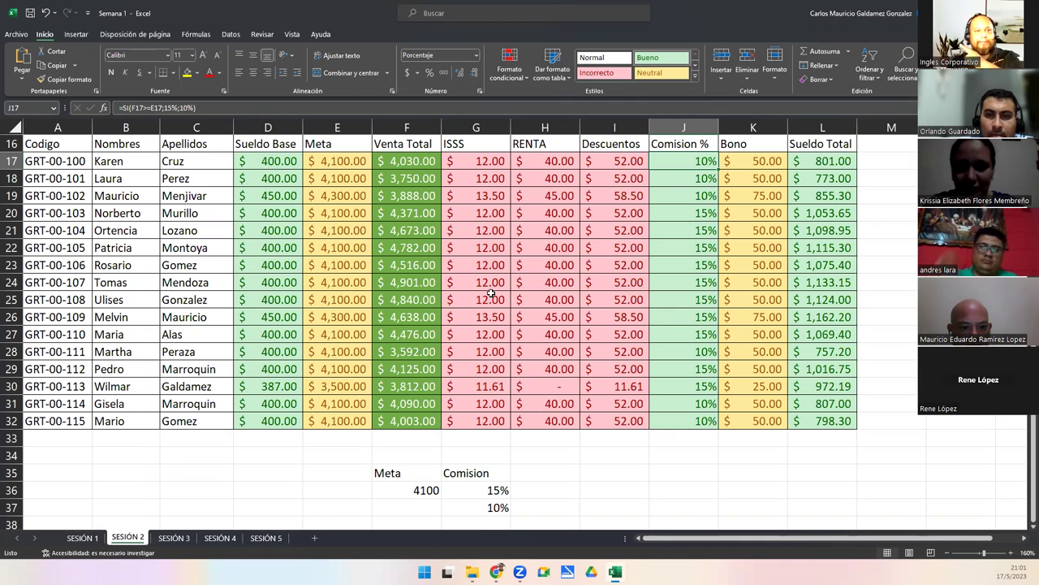
click(174, 538)
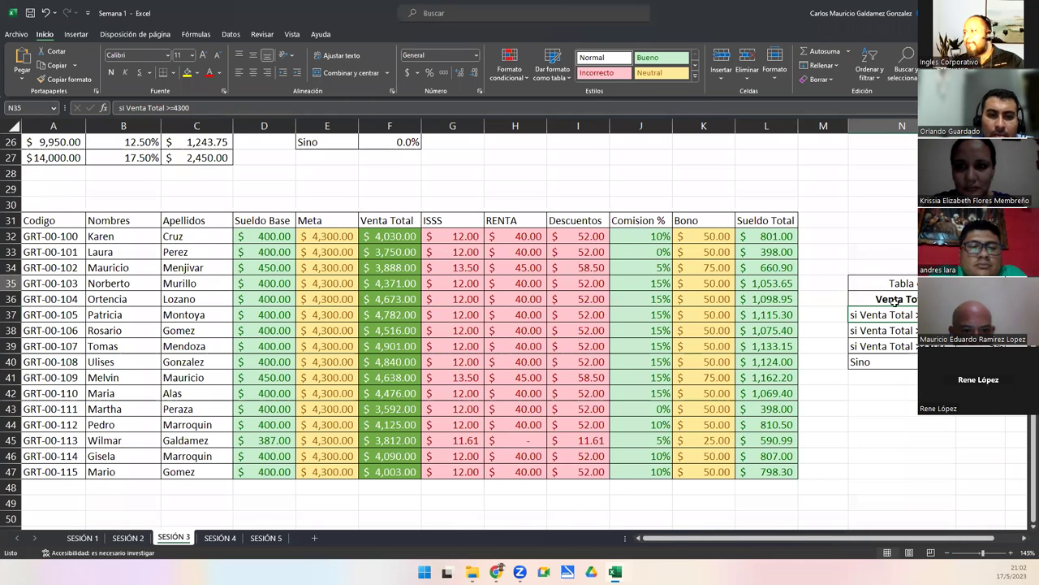
Step: Compare the Venta Total conditions and percentages in the value table N35:O40 with the nested SI formulas in J33 and J35
drag(894, 301, 889, 361)
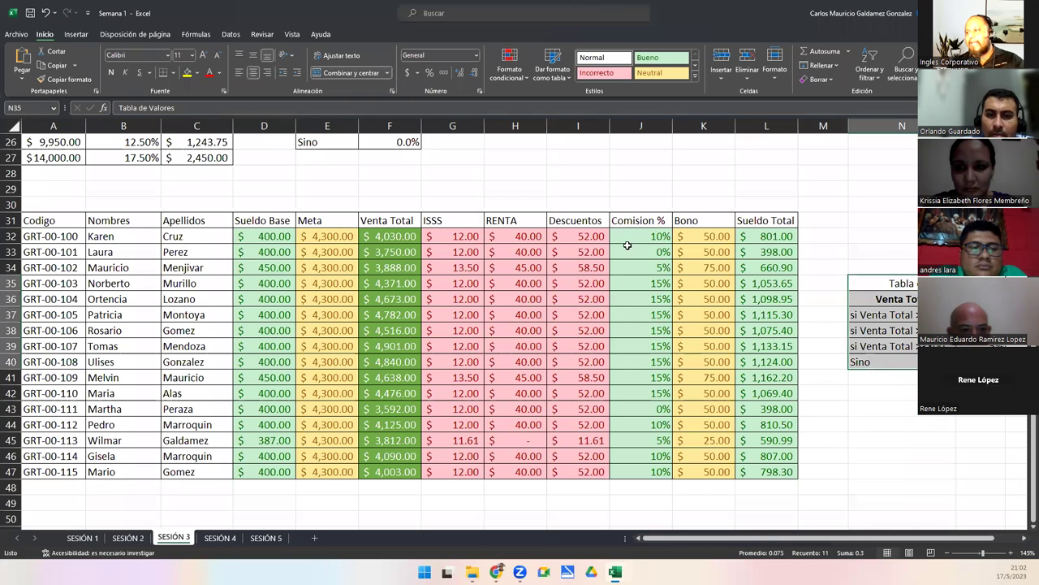
click(891, 316)
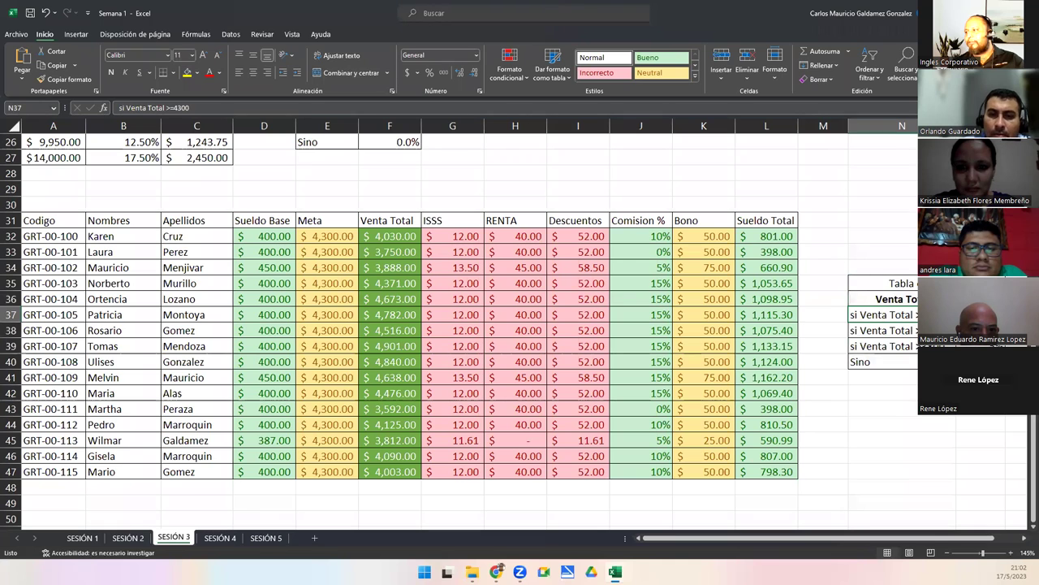
click(971, 314)
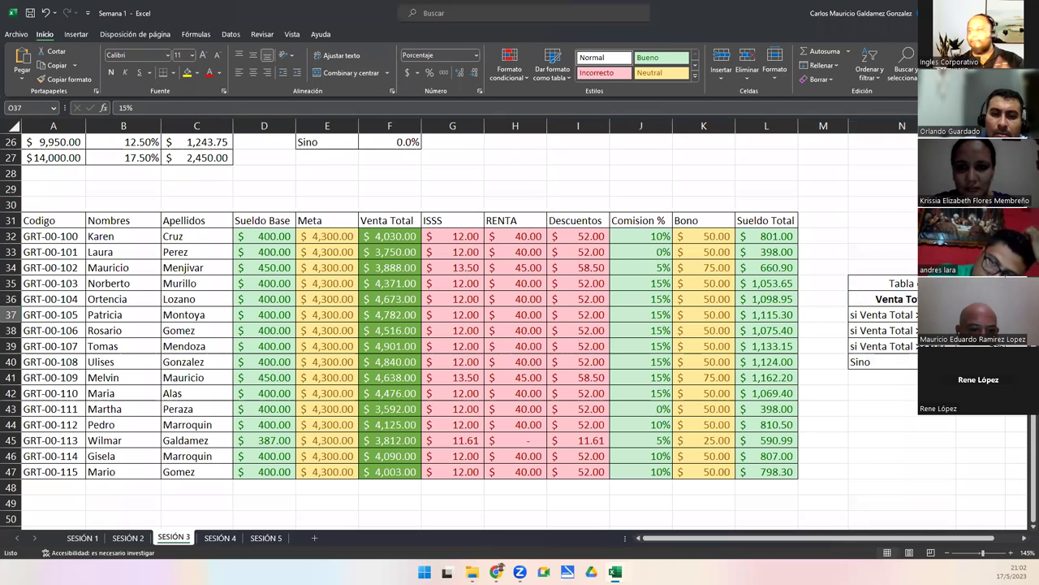
click(652, 283)
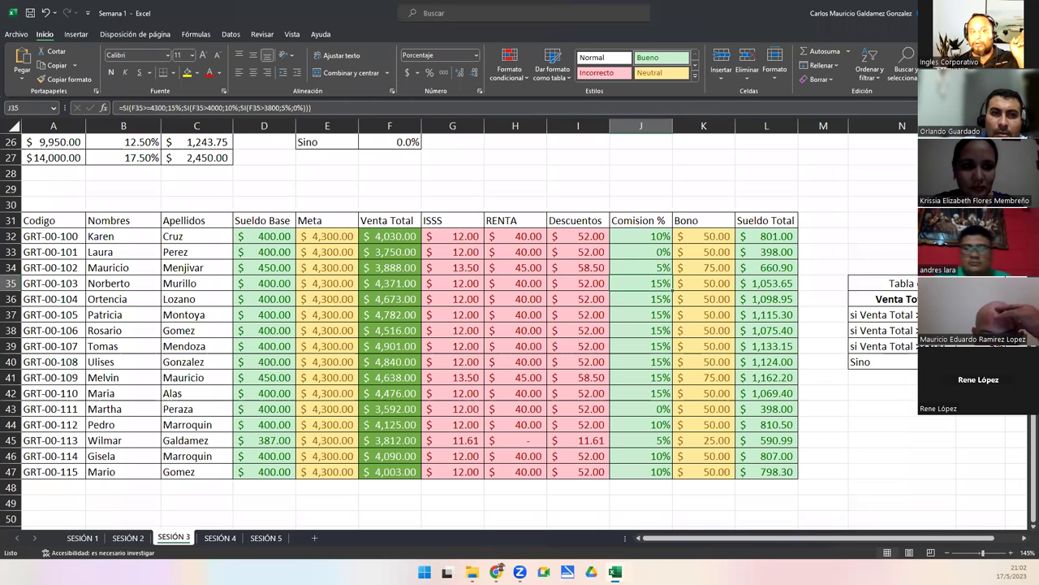
click(950, 330)
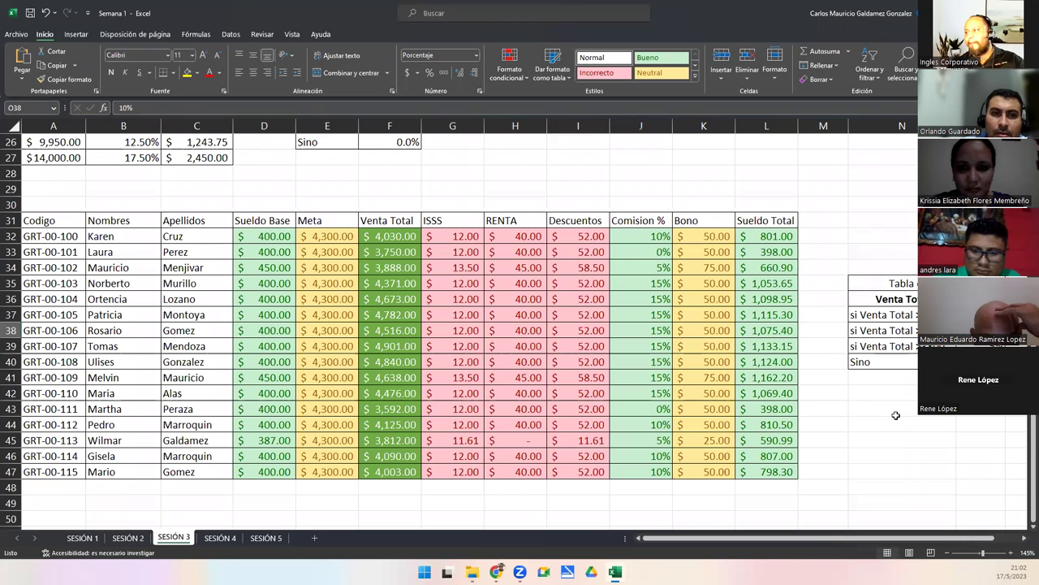
click(882, 351)
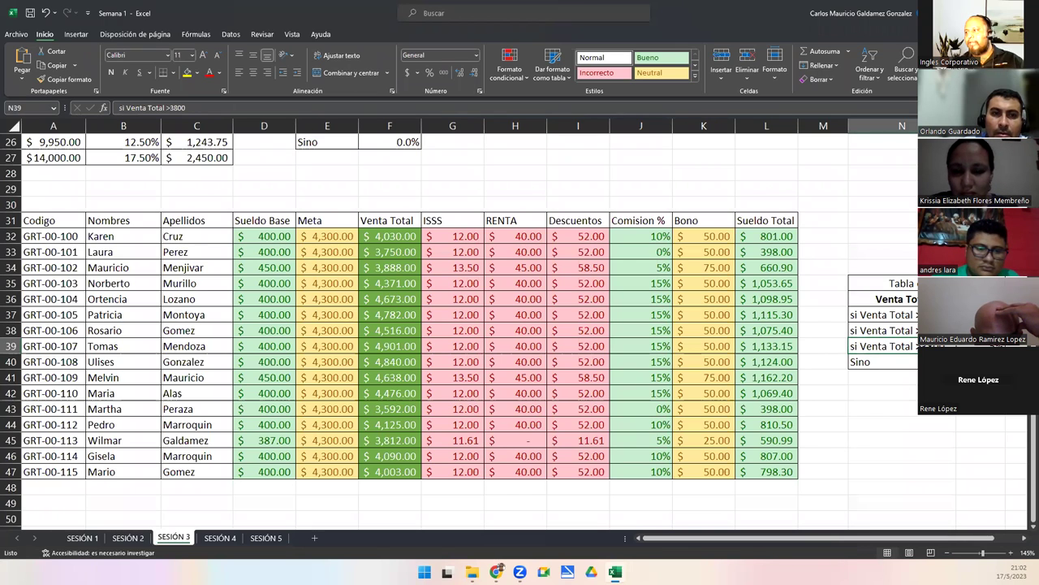
click(950, 346)
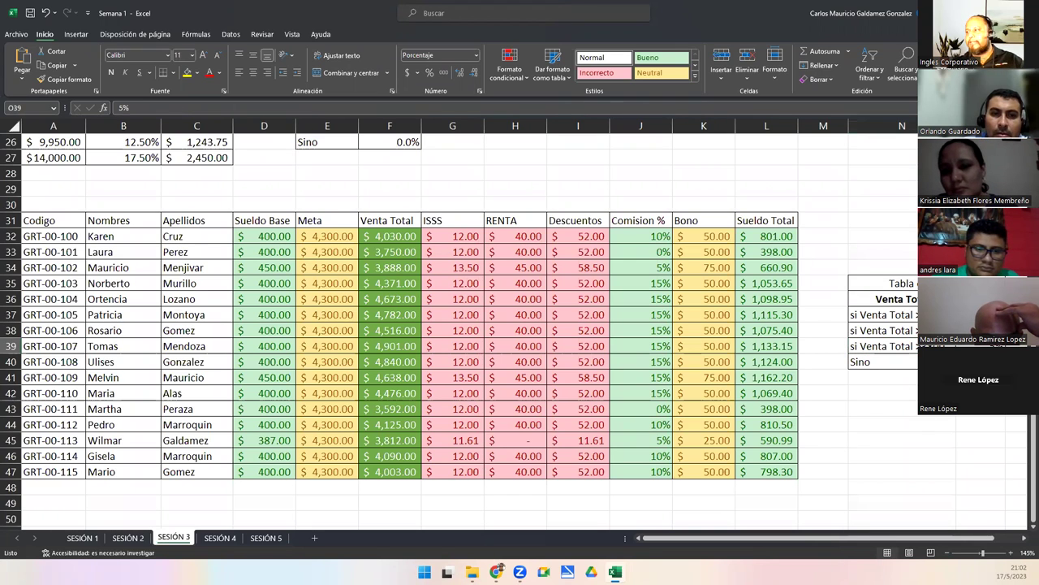
click(950, 361)
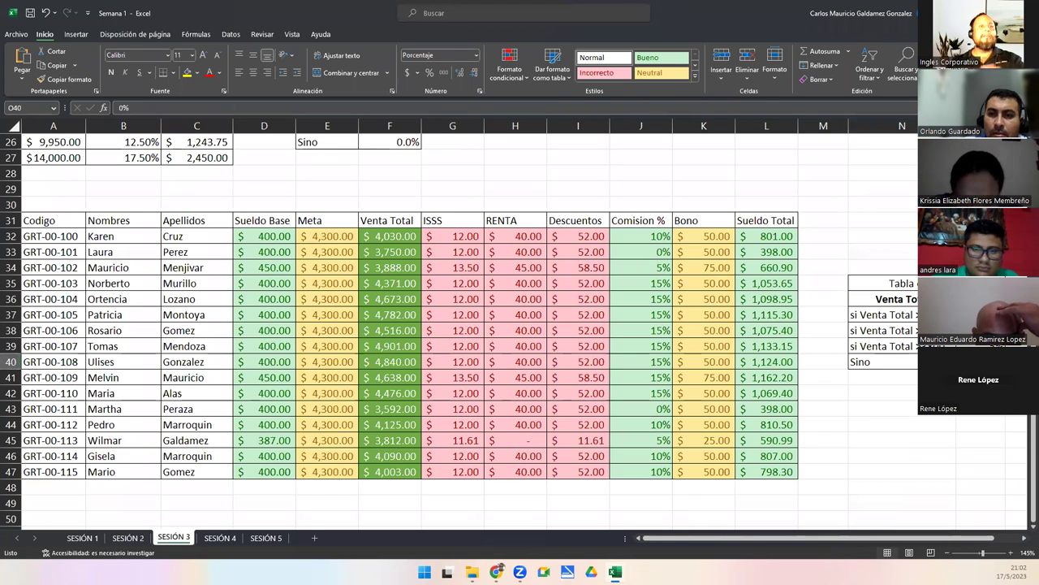
click(634, 406)
click(626, 250)
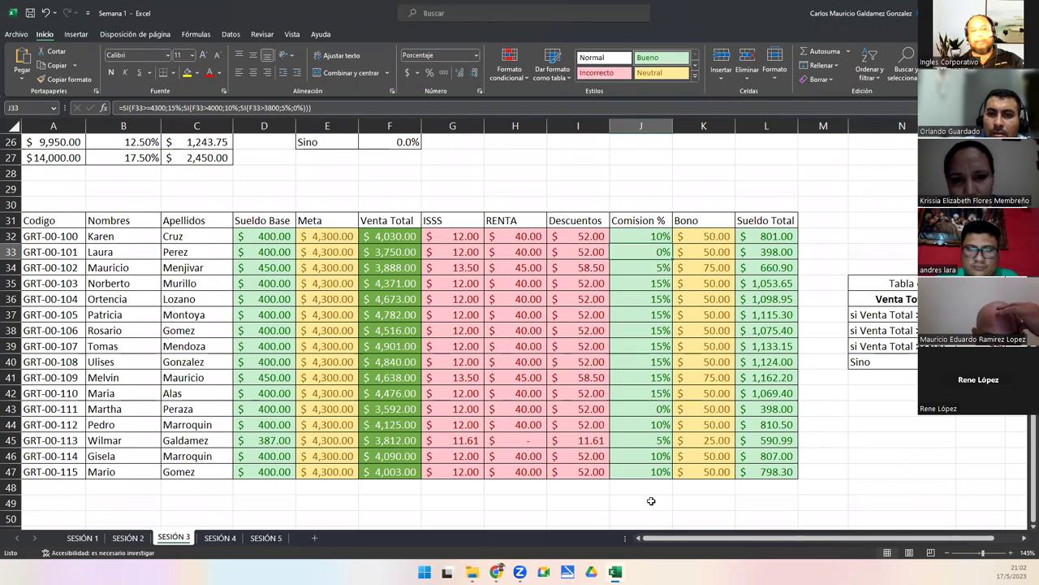
Step: Try clearing the Comision % formulas in J32:J47, and undo the deletion
drag(636, 236, 635, 471)
key(Delete)
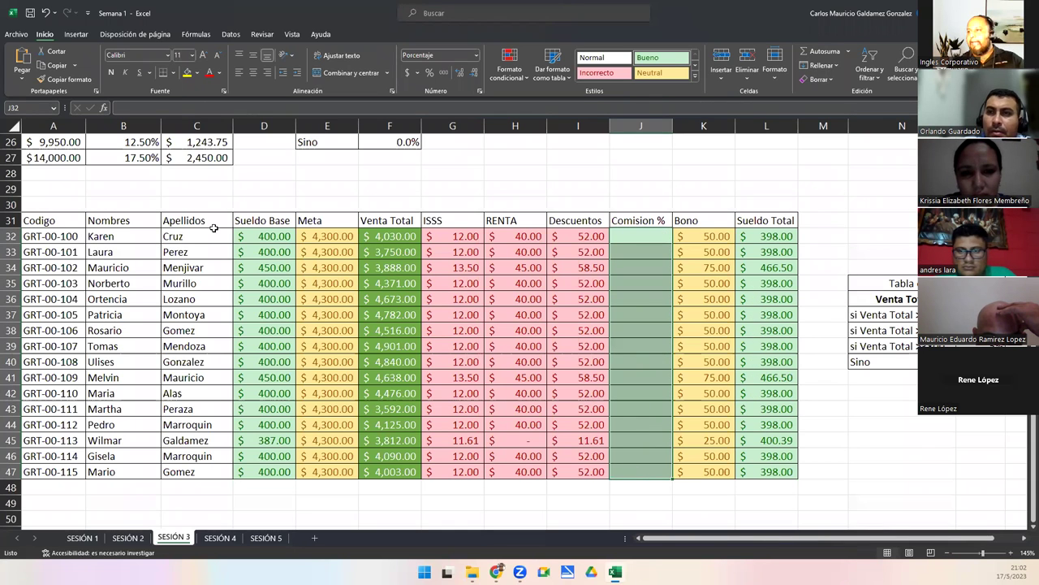
drag(32, 220, 744, 467)
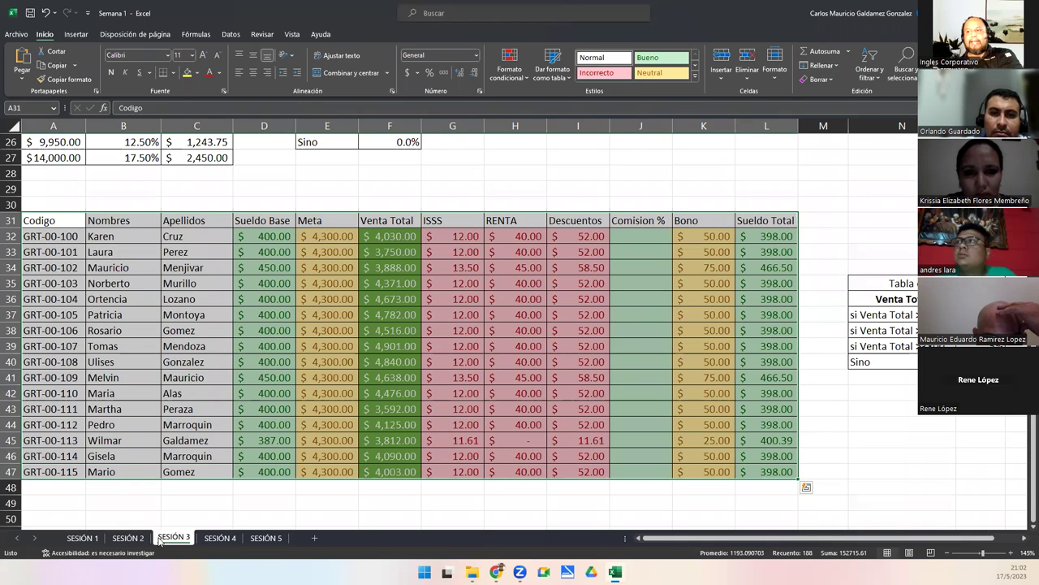
click(389, 409)
drag(638, 238, 641, 466)
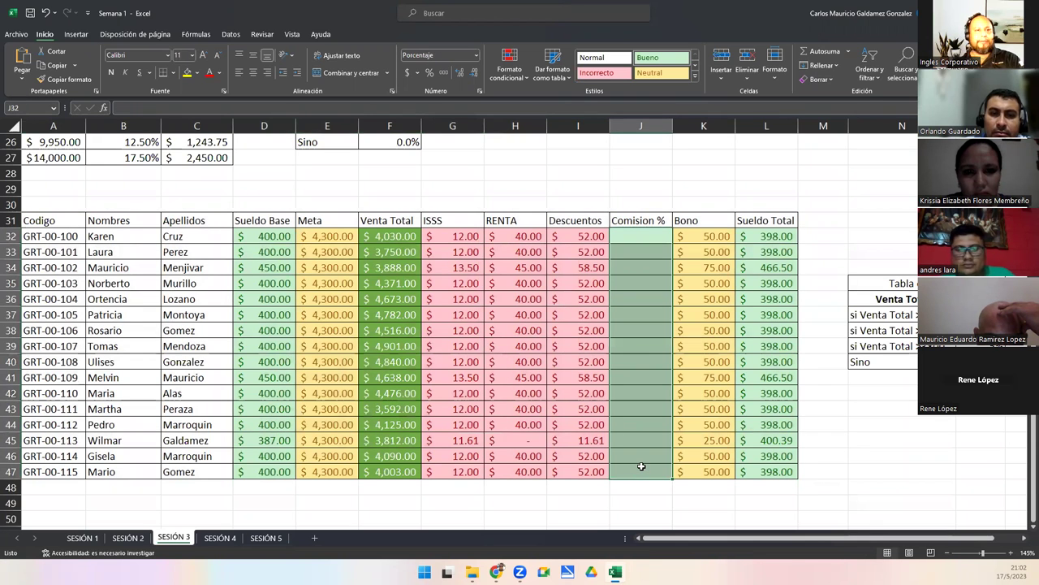
key(ctrl+v)
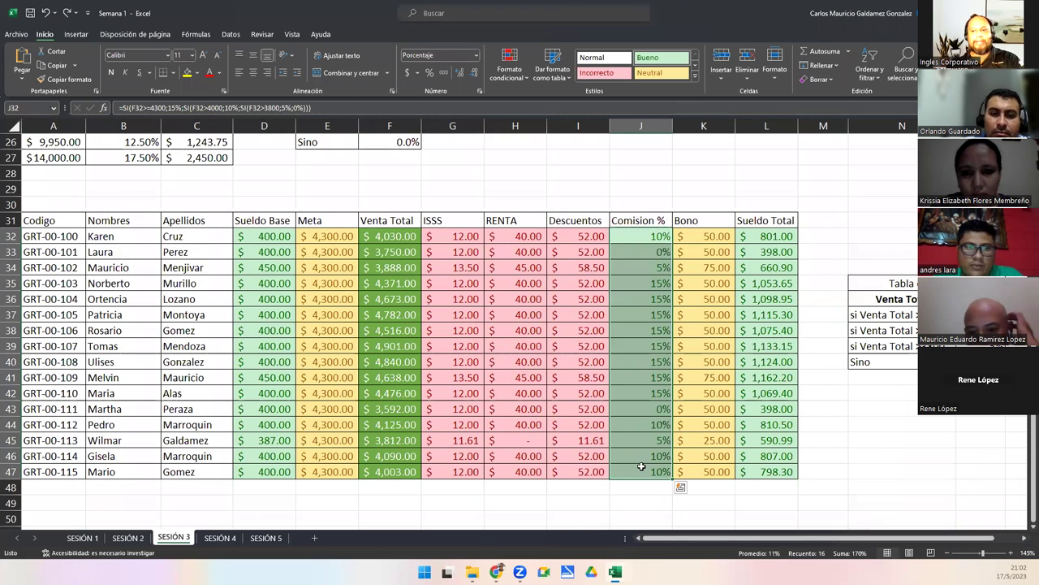
Step: Clear the Comision % formulas in J32:J47 and select the commission value table from its Venta Total heading down
click(662, 417)
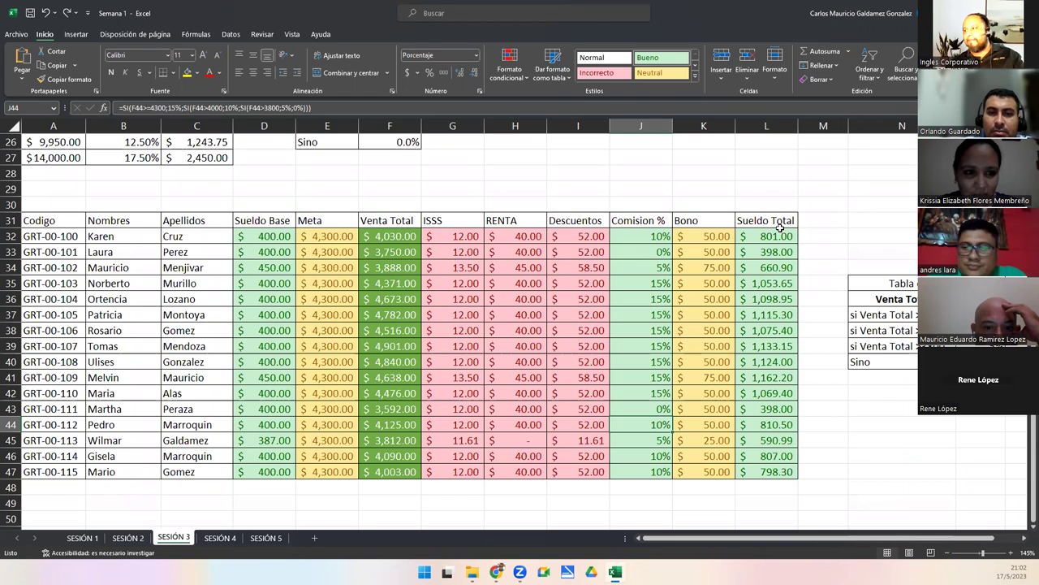
drag(653, 236, 642, 469)
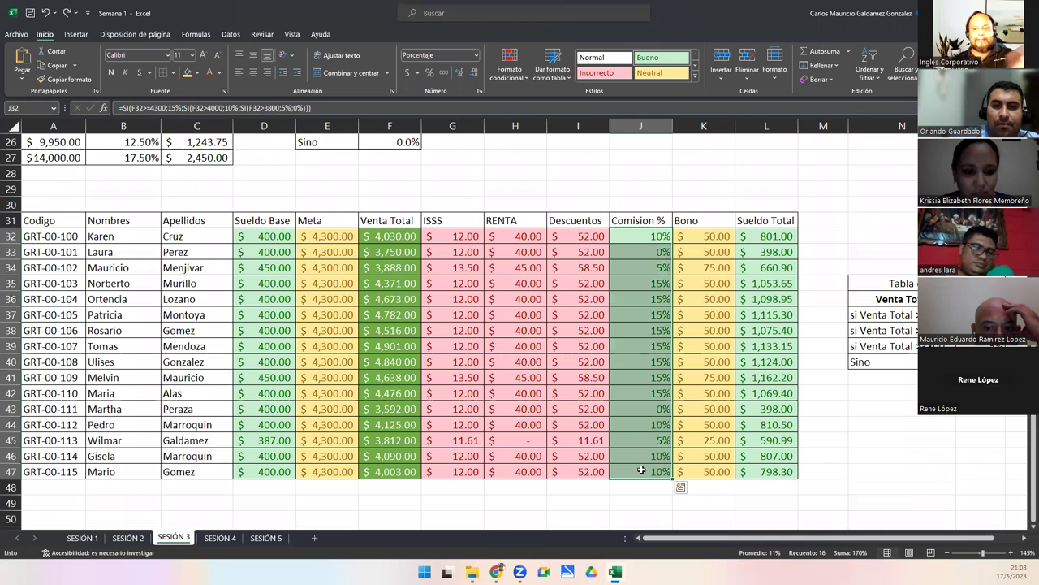
key(Delete)
drag(883, 299, 934, 362)
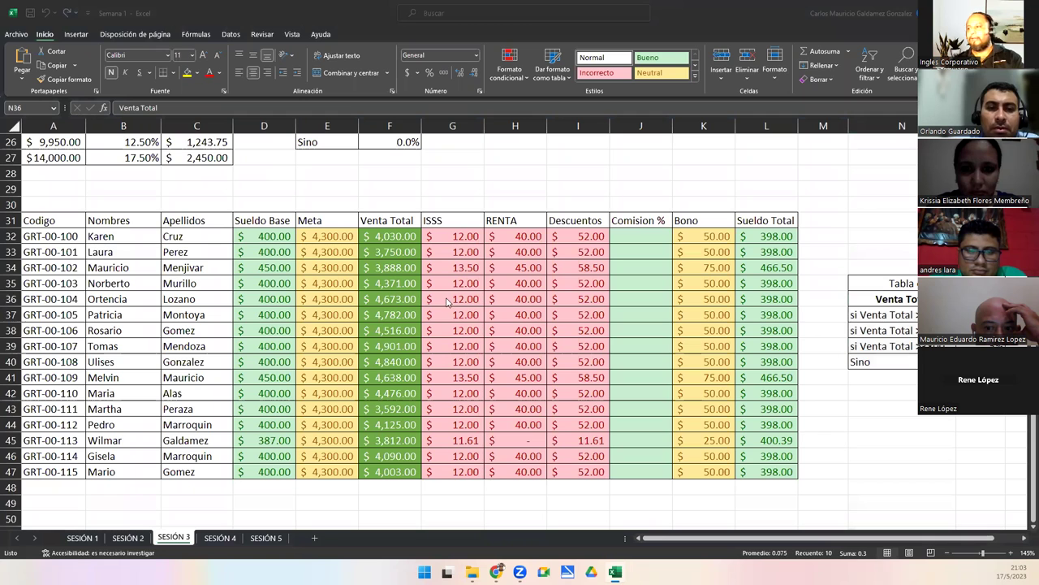
Step: Capture a screen snip of the payroll table in rows 31 to 47 together with the commission value table
click(527, 297)
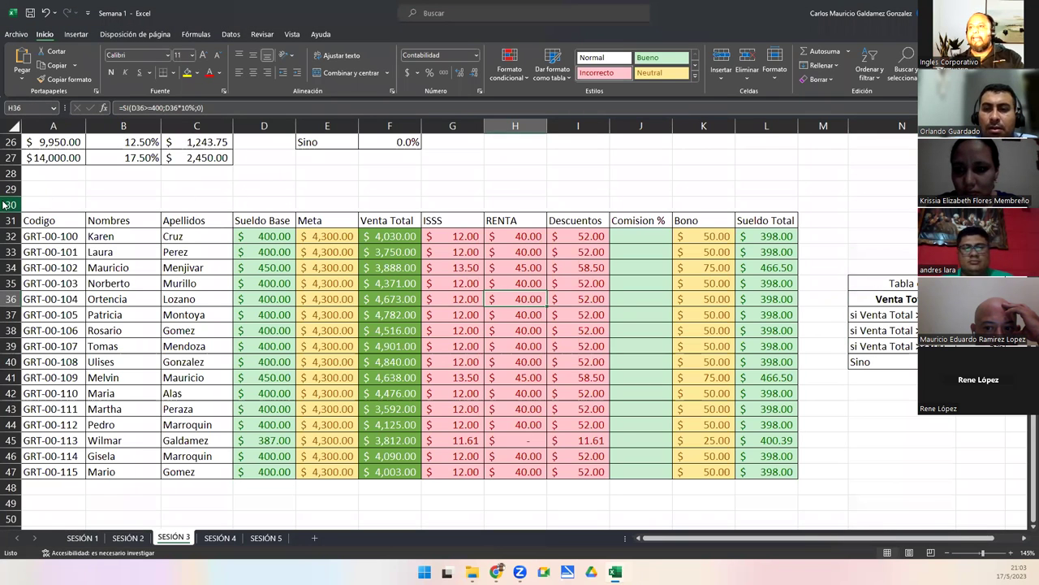
key(super+shift+s)
drag(4, 199, 986, 495)
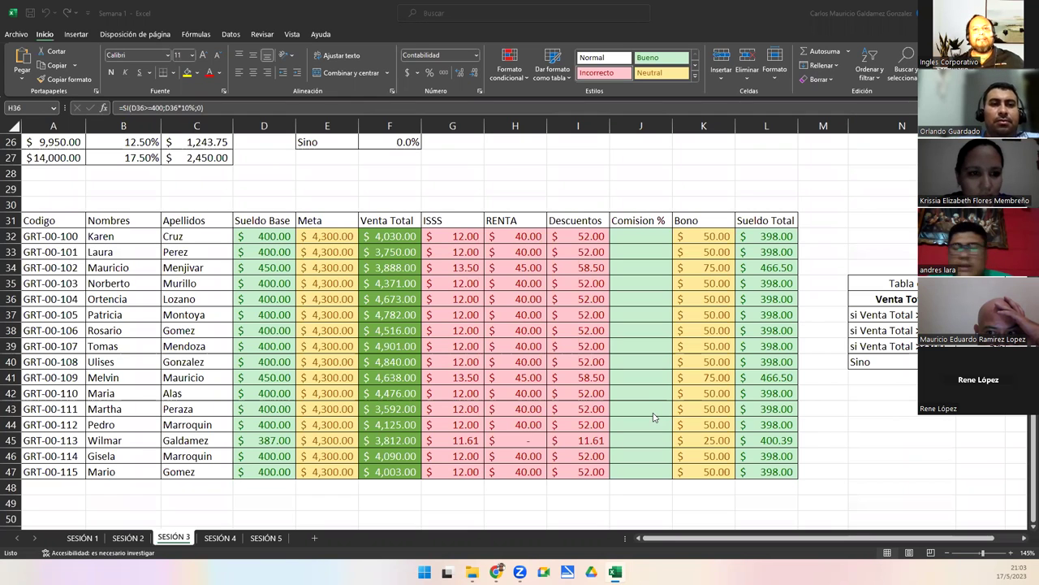
Step: Review the ISSS, RENTA, Descuentos and Comision % formulas in G17:J17 on sheet SESIÓN 2, and return to sheet SESIÓN 3
click(132, 540)
click(130, 539)
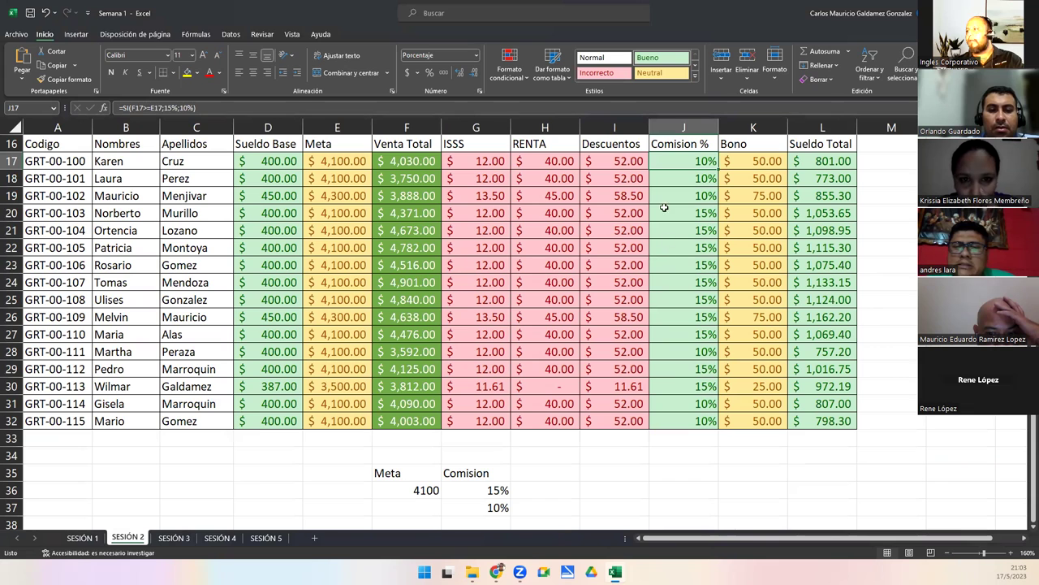
click(472, 160)
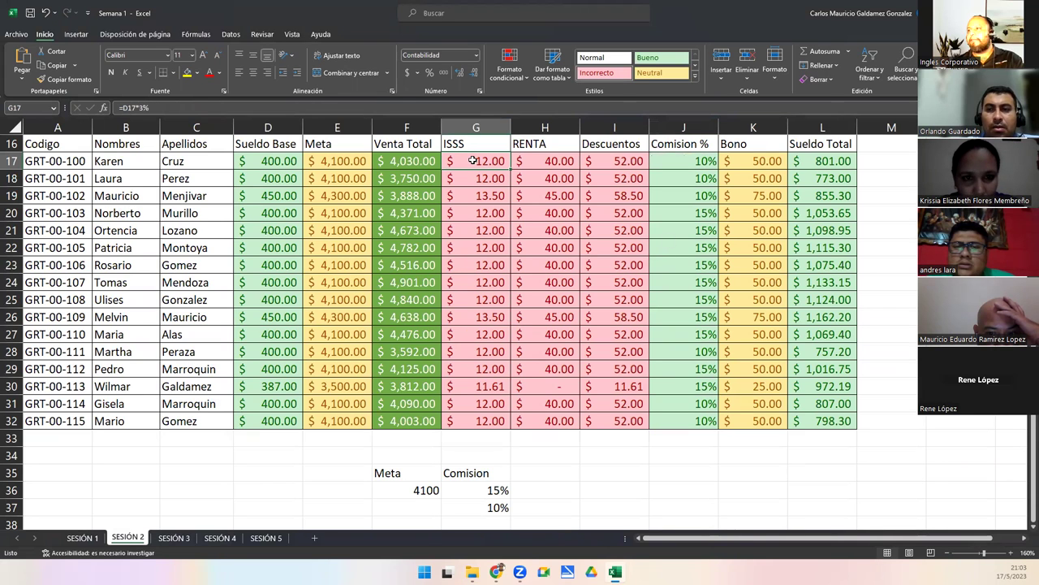
click(530, 163)
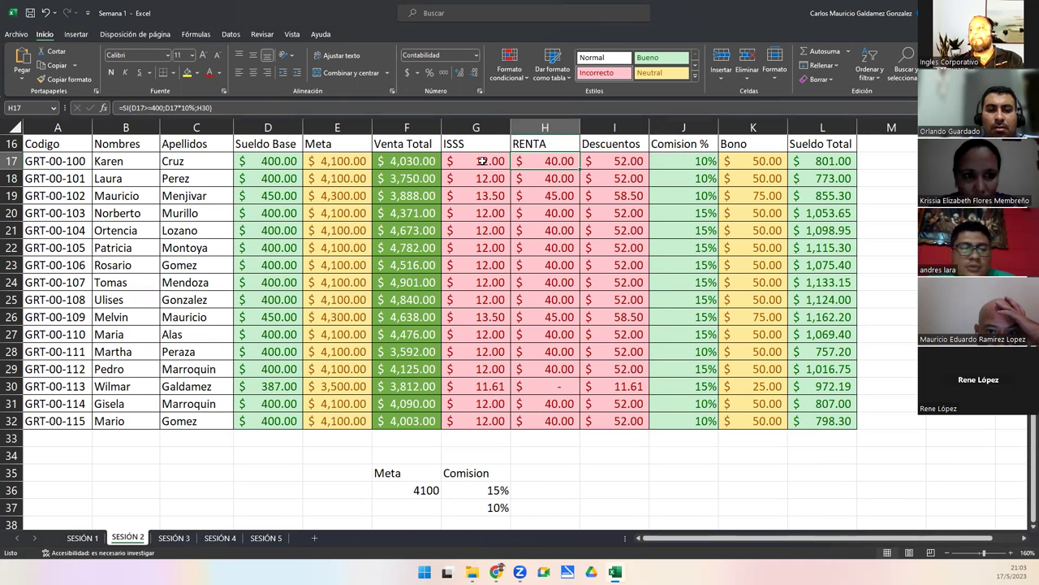
click(609, 162)
click(682, 163)
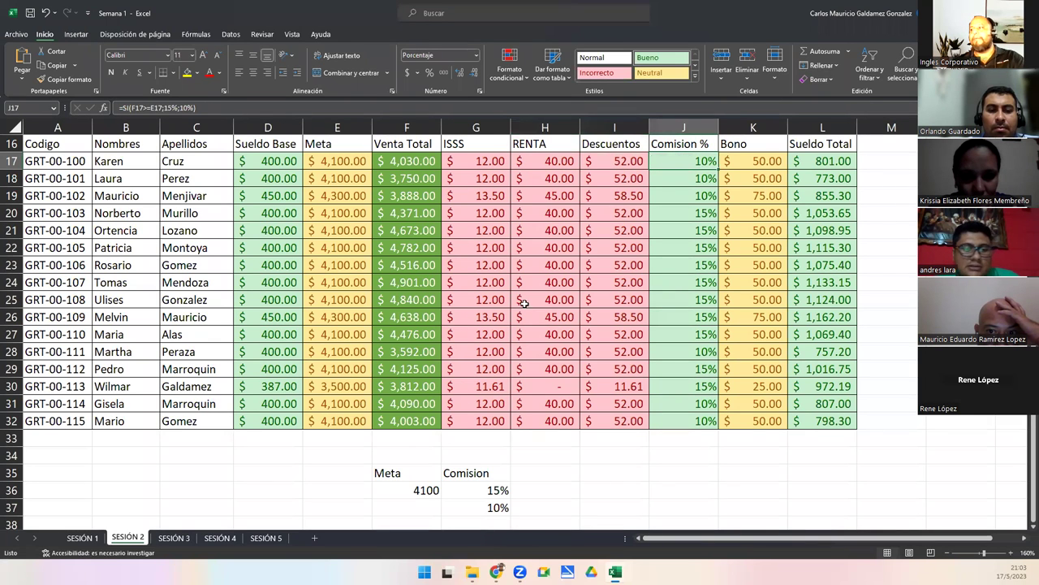
click(174, 538)
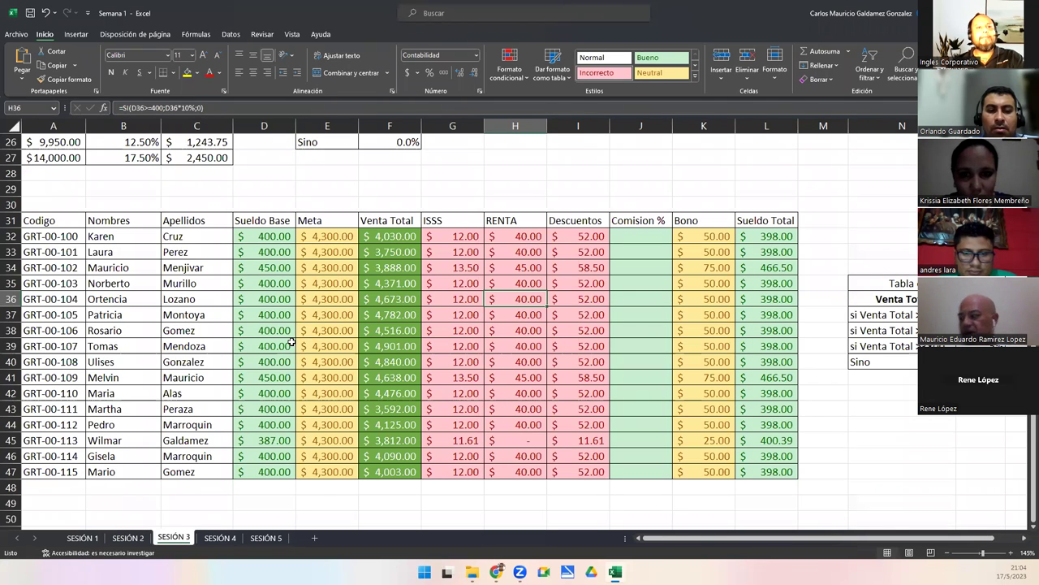
Step: Examine the Descuentos formula in I17 on sheet SESIÓN 2 together with its source cells G17 and H17
click(128, 538)
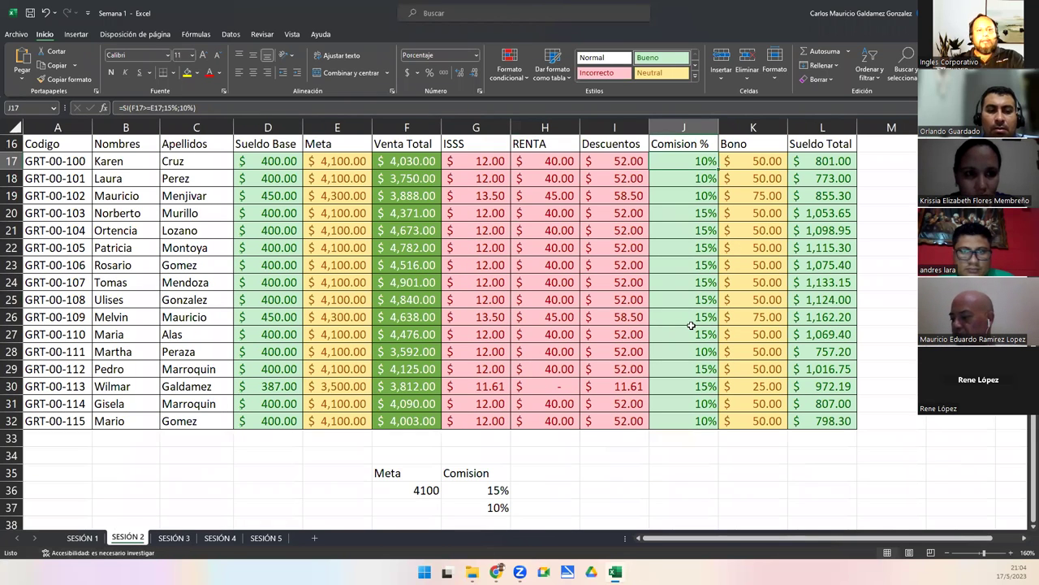
click(630, 164)
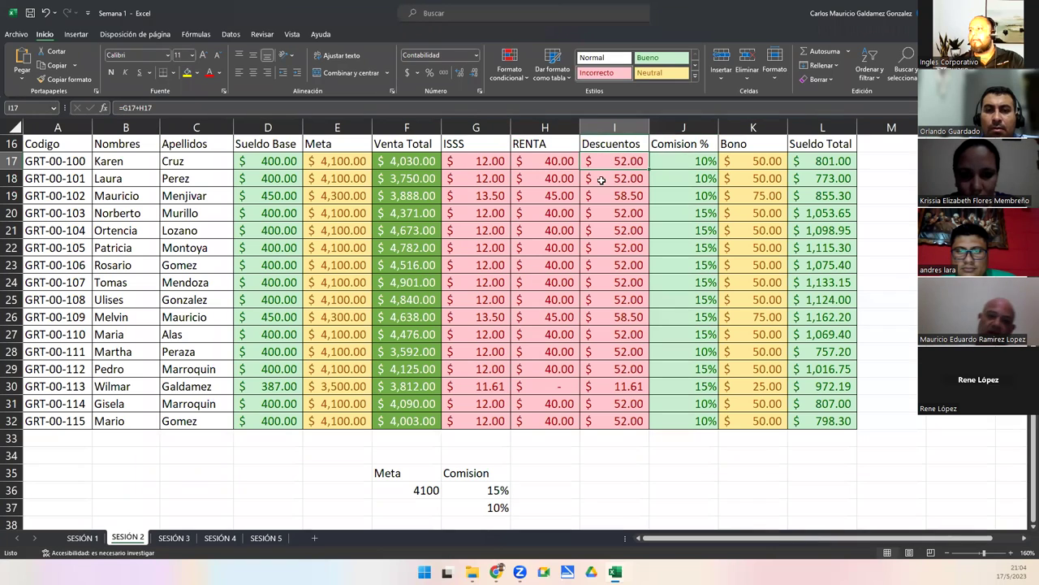
click(470, 161)
click(539, 169)
click(595, 164)
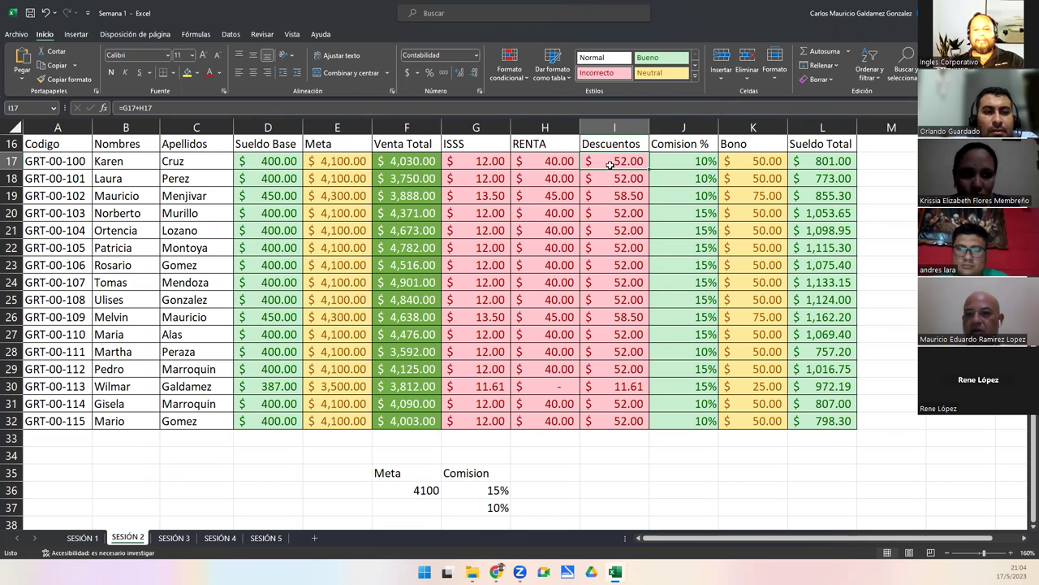
Step: Write the Descuentos formula =SUMA(G17:H17) in cell I17
text(=S)
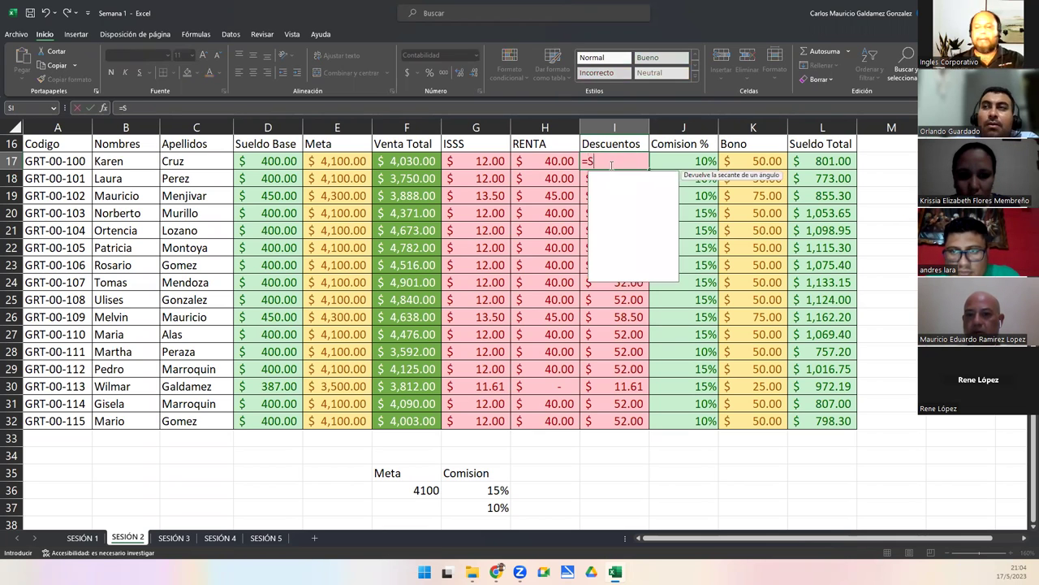
text(UMA/)
key(BackSpace)
text(()
drag(479, 164, 539, 163)
text())
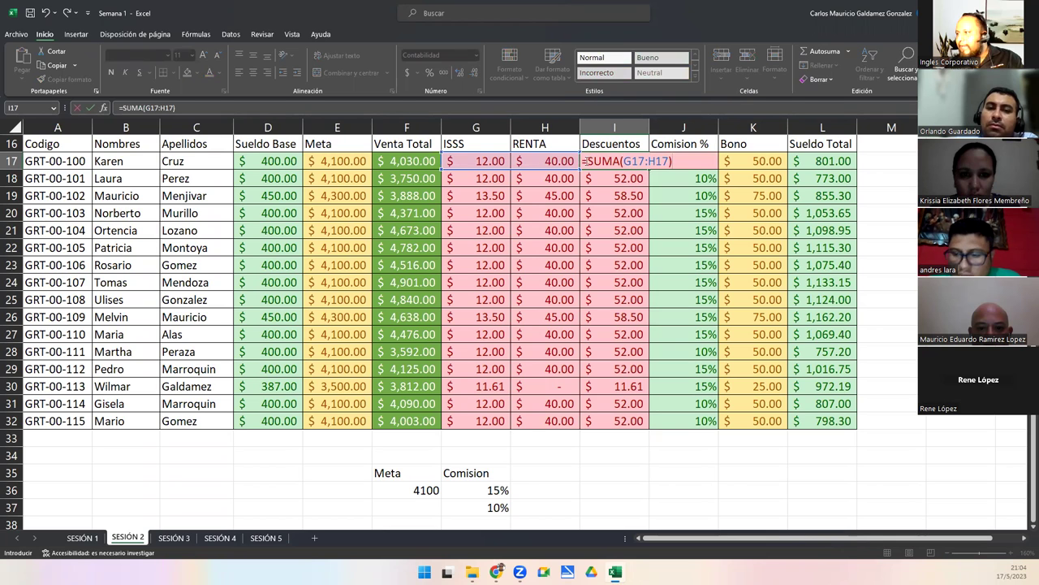
Step: Replace the range colon in the I17 formula with a plus sign, making it =SUMA(G17+H17)
click(652, 160)
double_click(664, 160)
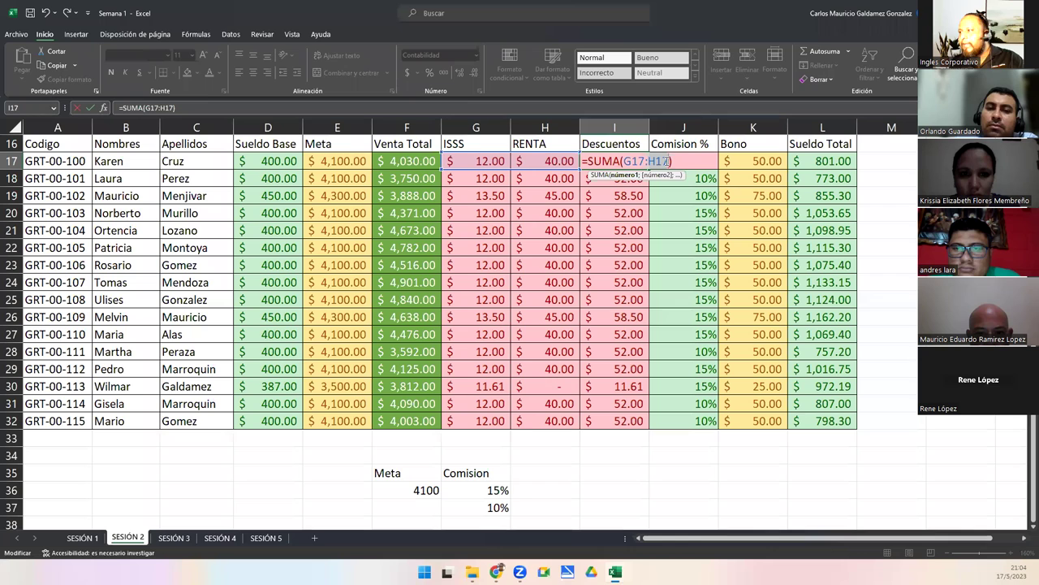
click(647, 161)
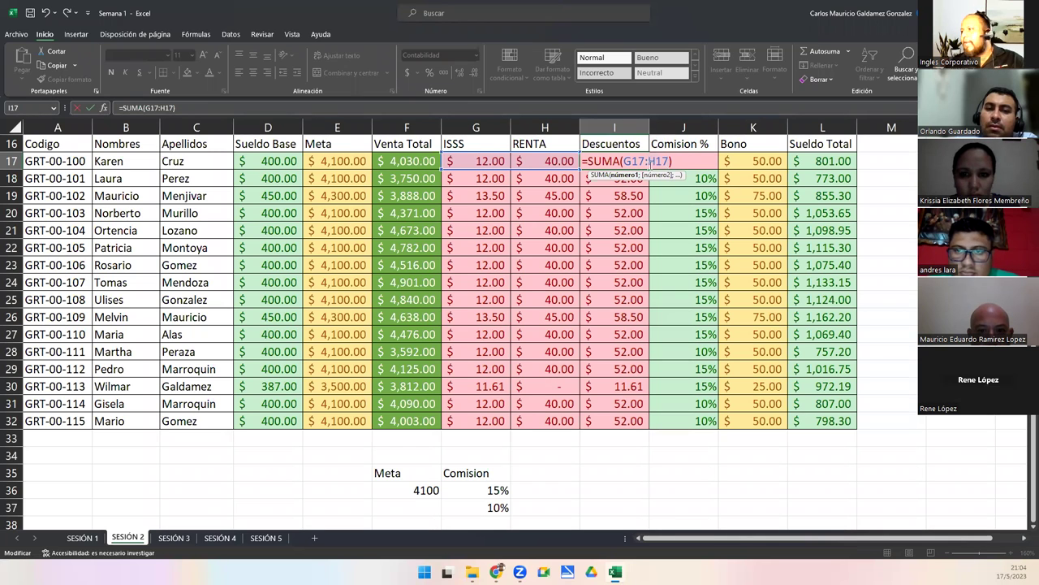
key(BackSpace)
text(+)
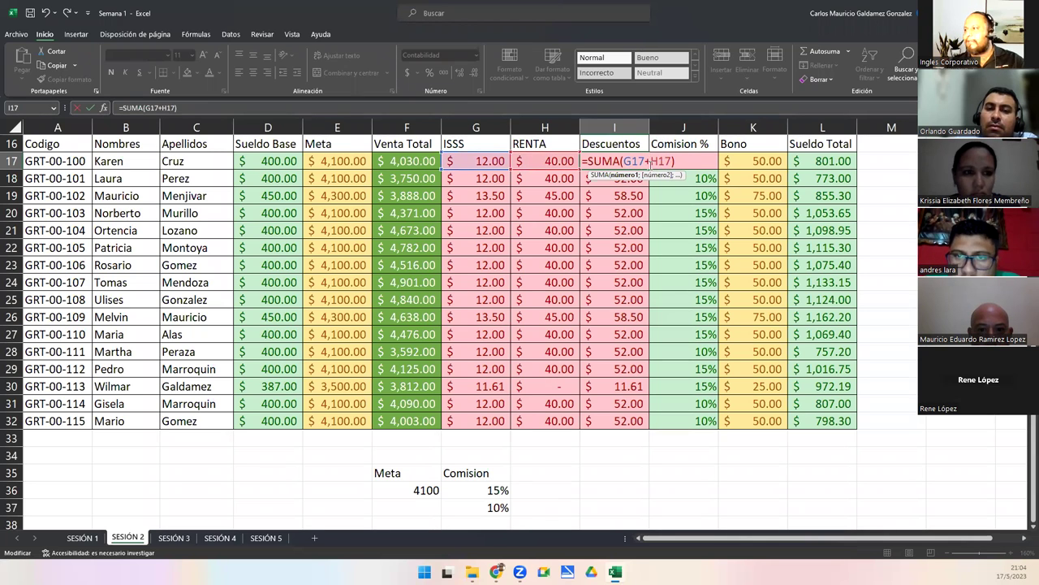
Step: Remove the SUMA function name from the I17 formula, leaving =(G17+H17), and enter it
click(622, 160)
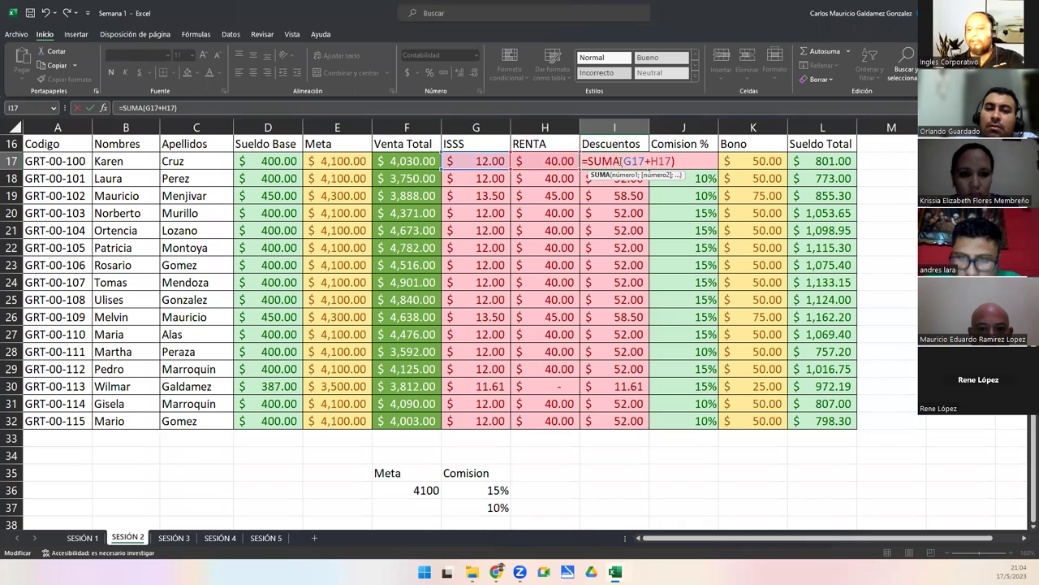
key(BackSpace)
key(BackSpace)
key(BackSpace)
key(BackSpace)
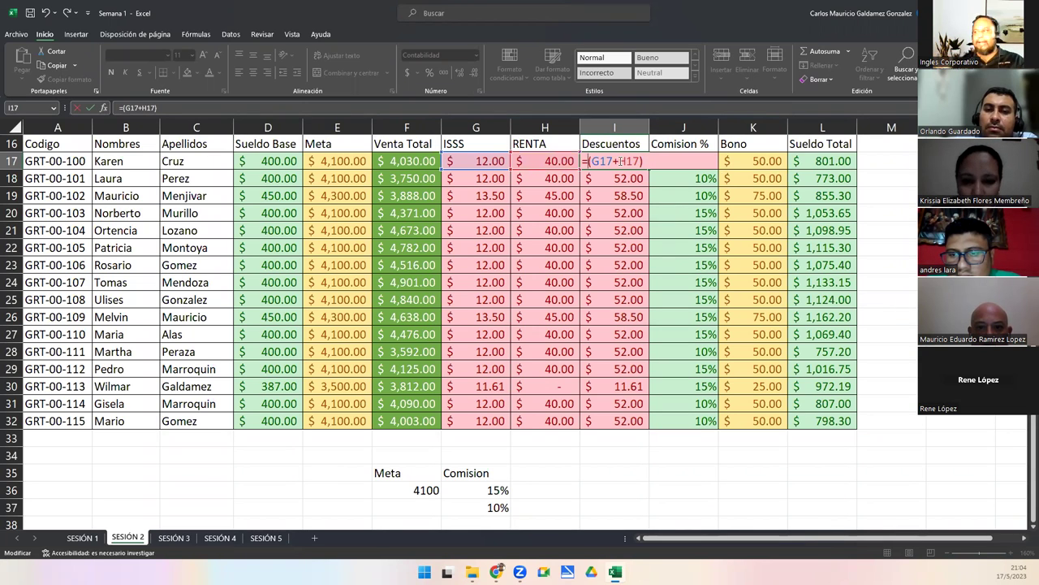
key(Return)
Step: Review the Comision % formula in J19 and the Descuentos formula in I17, and switch to the presentation in full screen
click(619, 161)
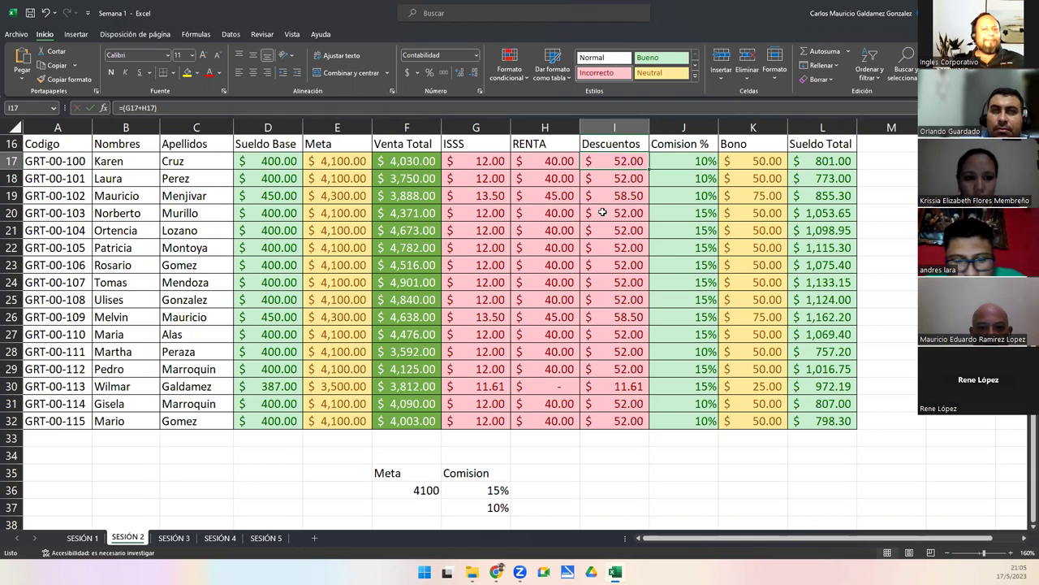
click(682, 197)
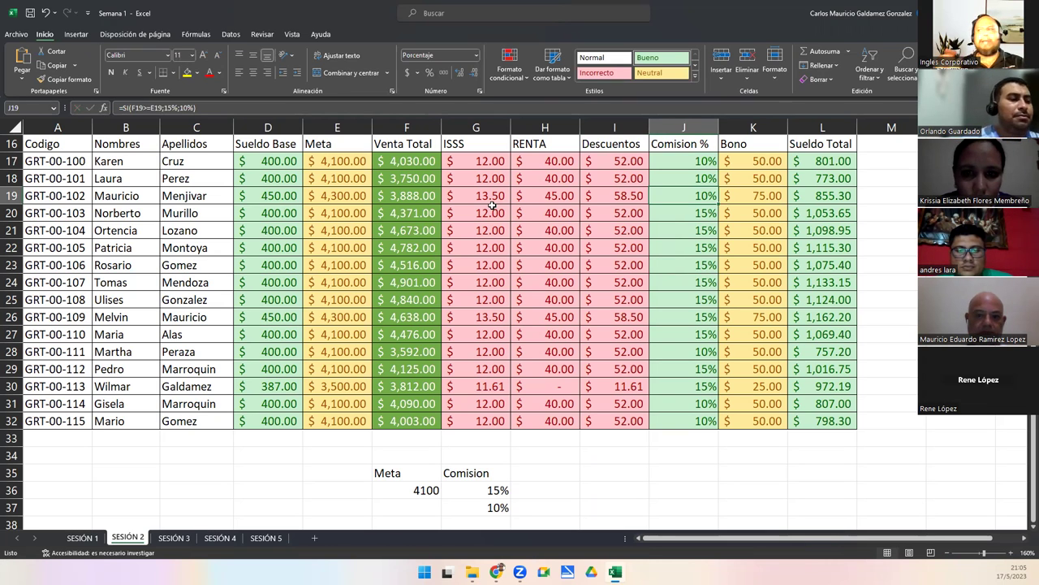
click(551, 161)
click(628, 160)
double_click(629, 160)
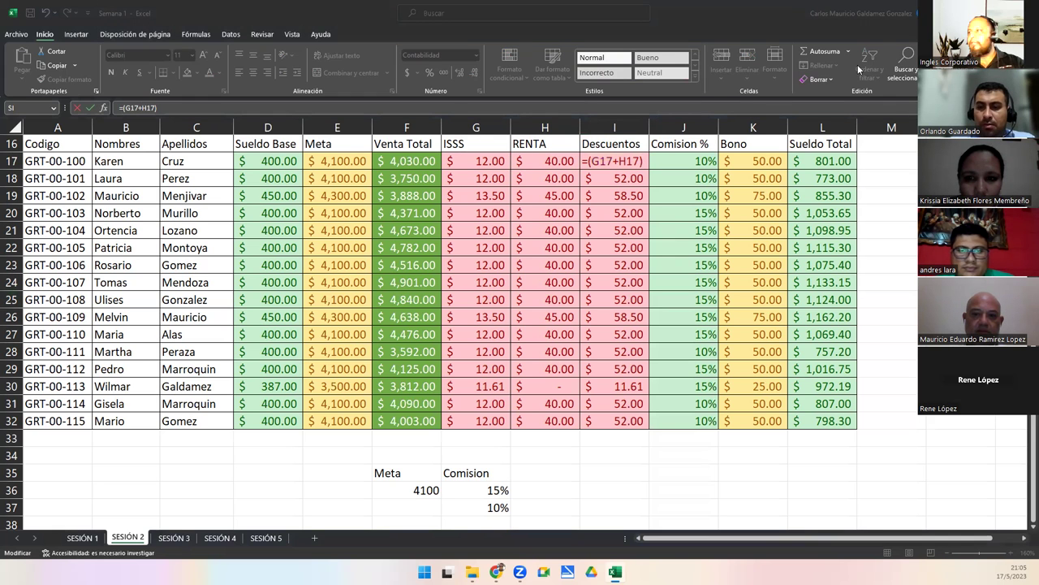
key(f)
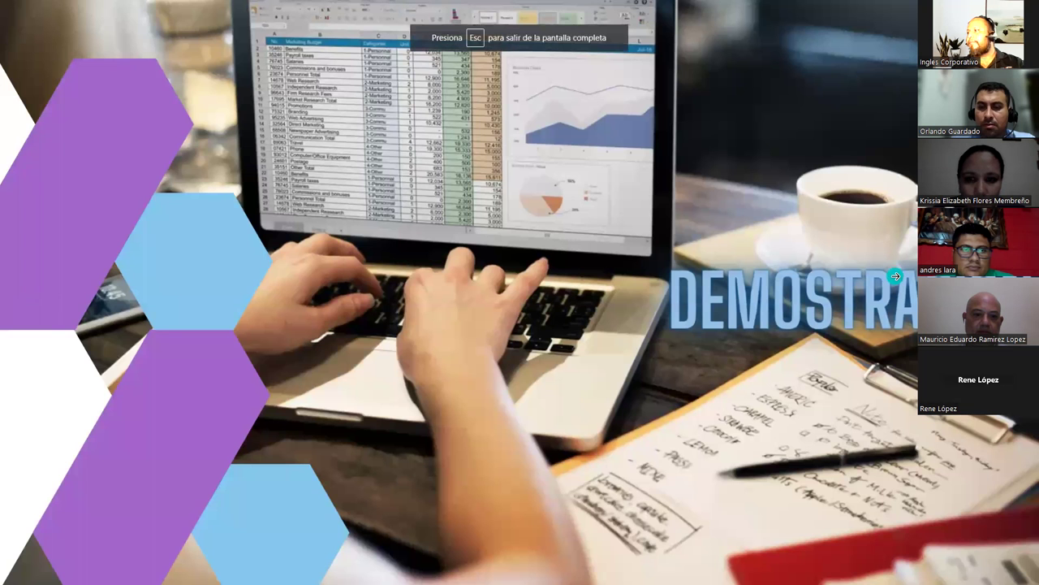